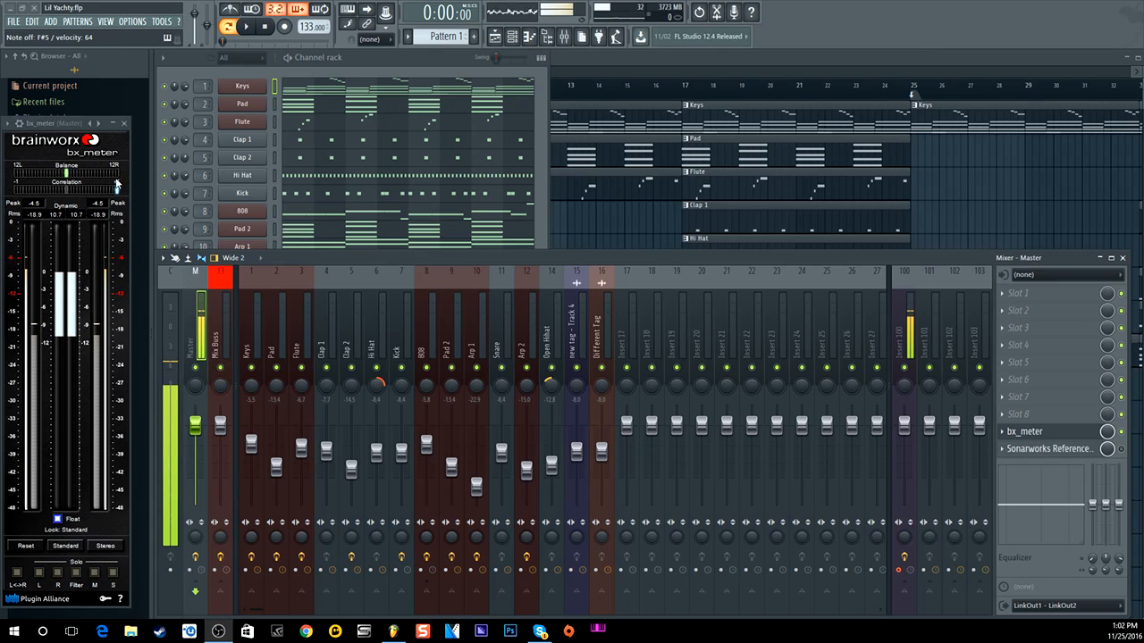
# Bring the playlist forward and fit the full song arrangement, through about bar 129, in view
pyautogui.click(563, 59)
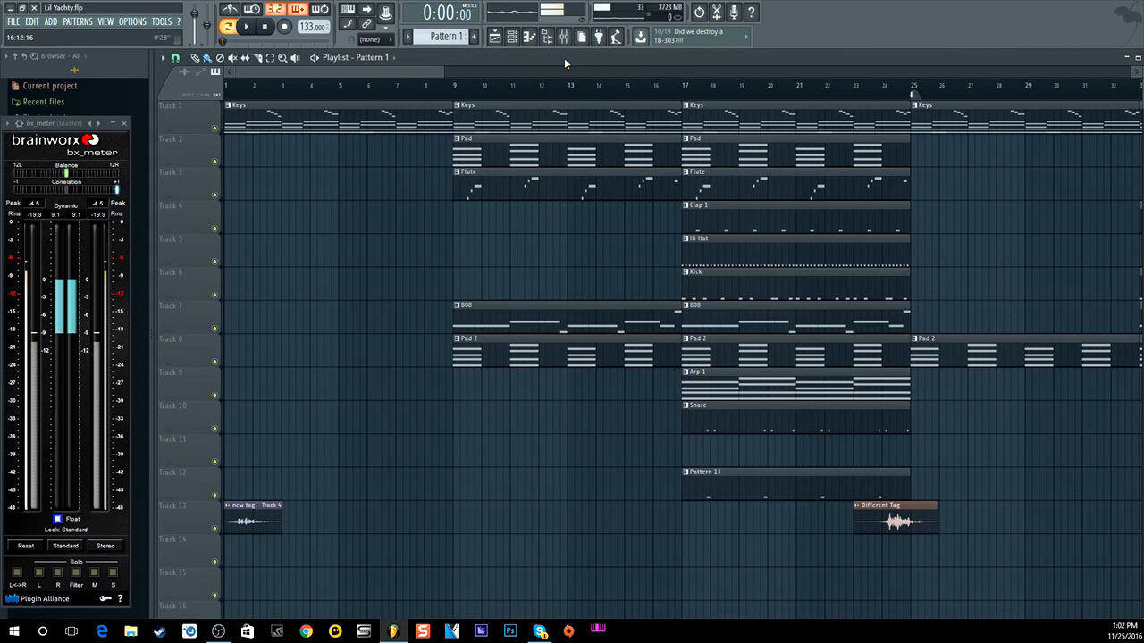
pyautogui.moveTo(442, 72); pyautogui.dragTo(599, 74)
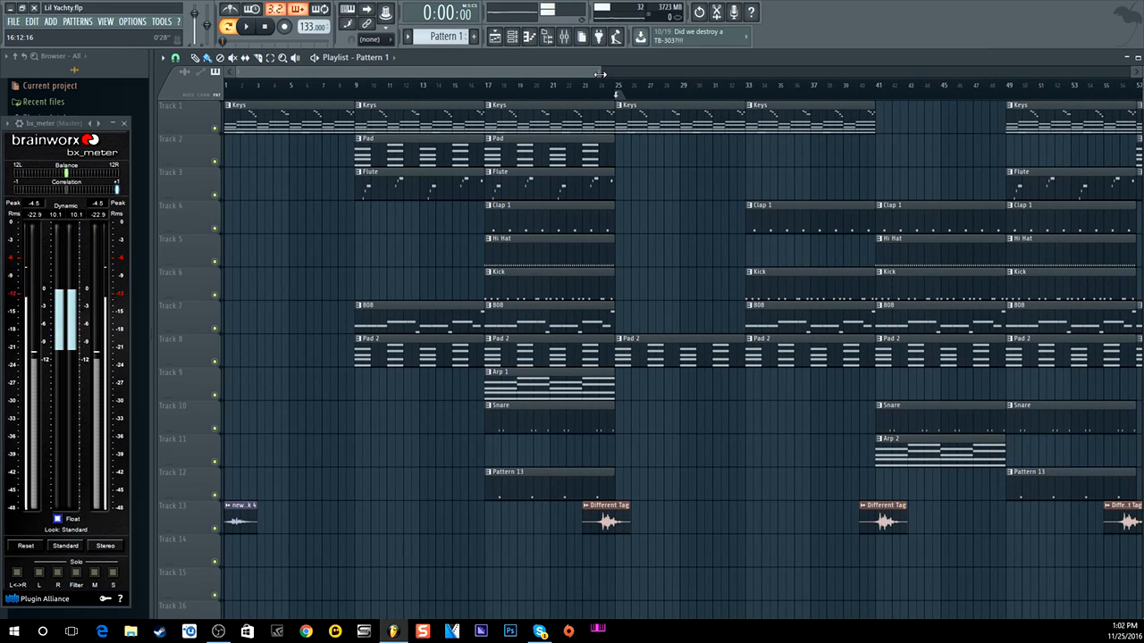
pyautogui.moveTo(600, 73); pyautogui.dragTo(1113, 29)
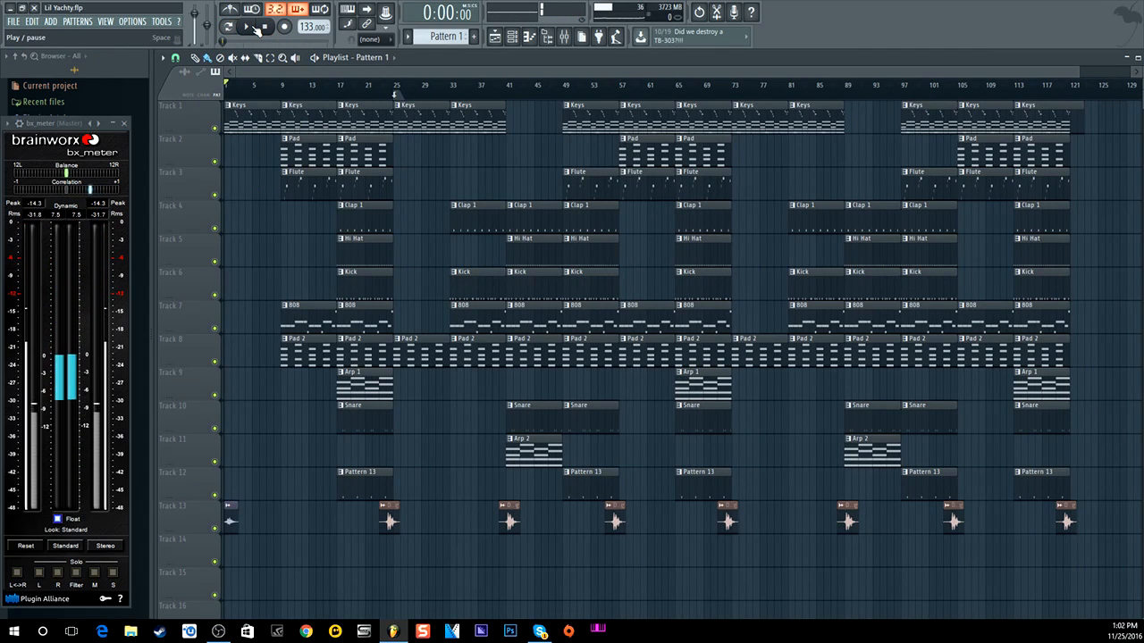
# Play the song from the start, checking the mixer levels and the playlist arrangement, and stop playback
pyautogui.click(255, 29)
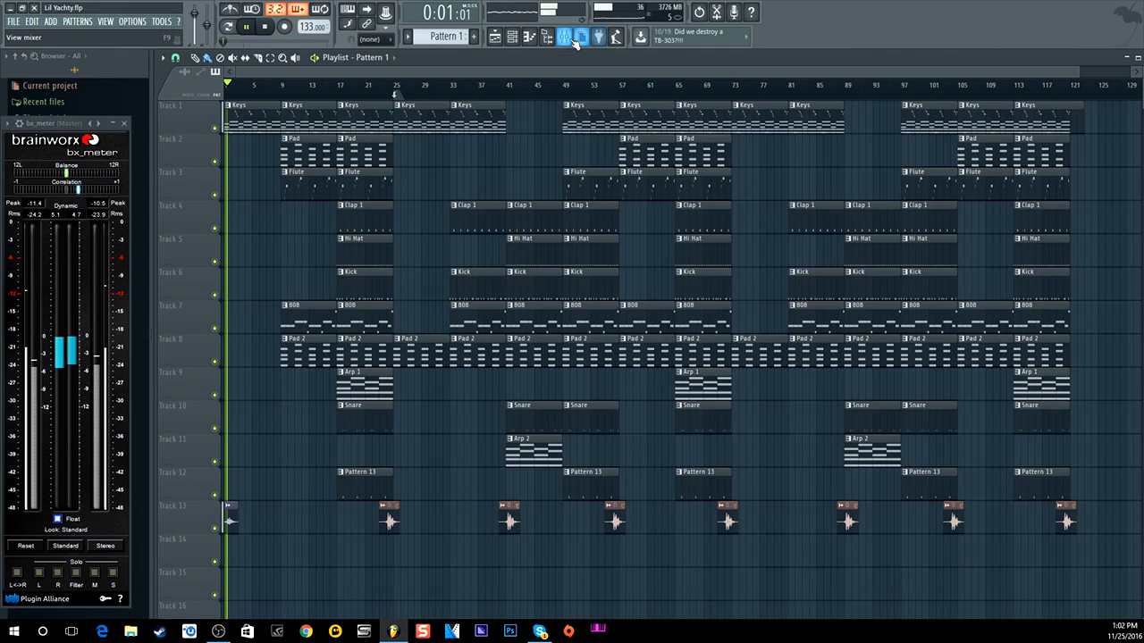
pyautogui.click(564, 36)
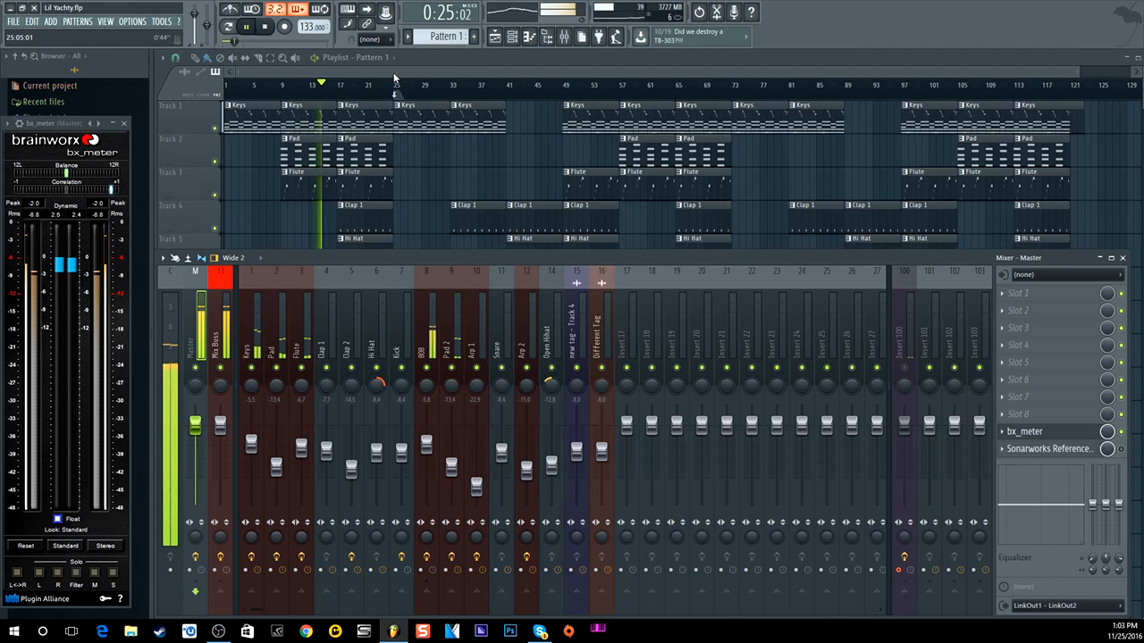
pyautogui.press('F9')
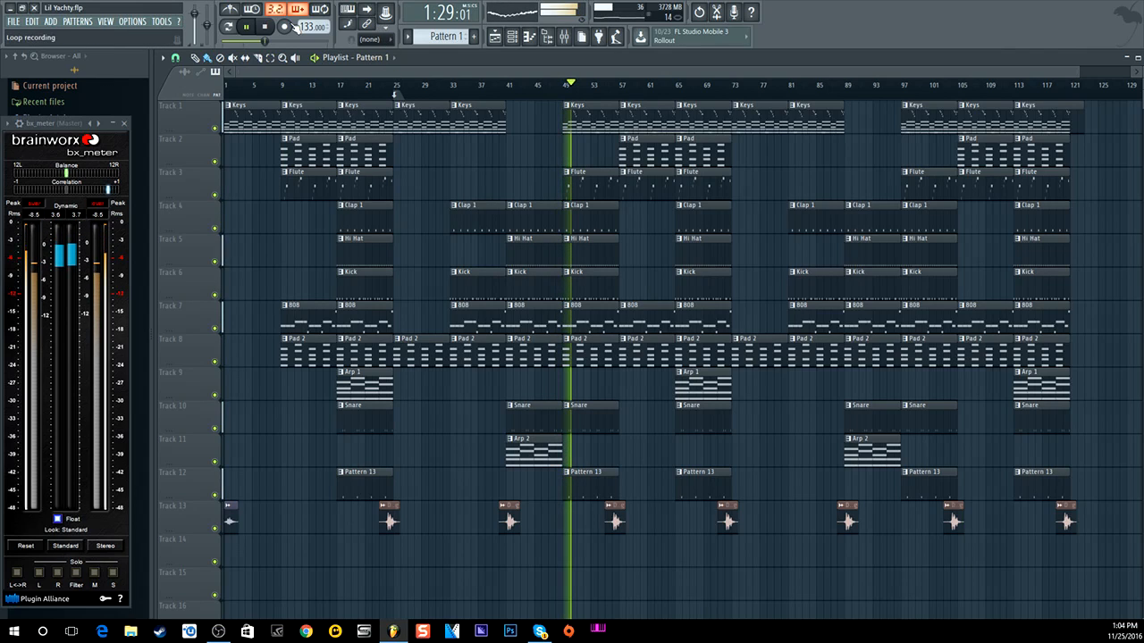
pyautogui.click(266, 28)
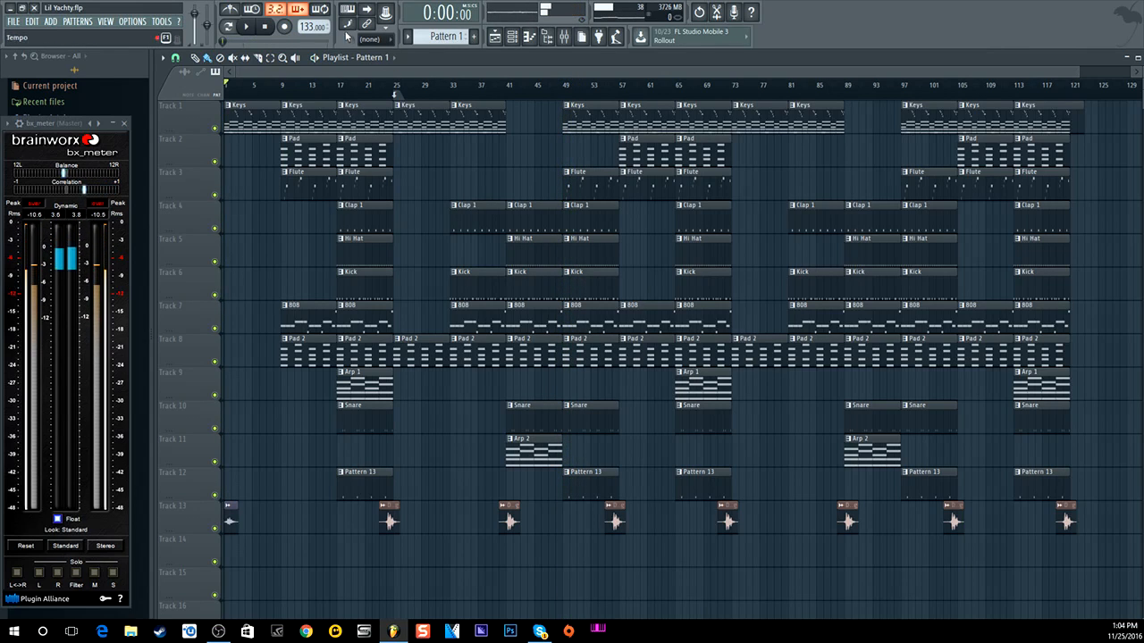
pyautogui.click(564, 36)
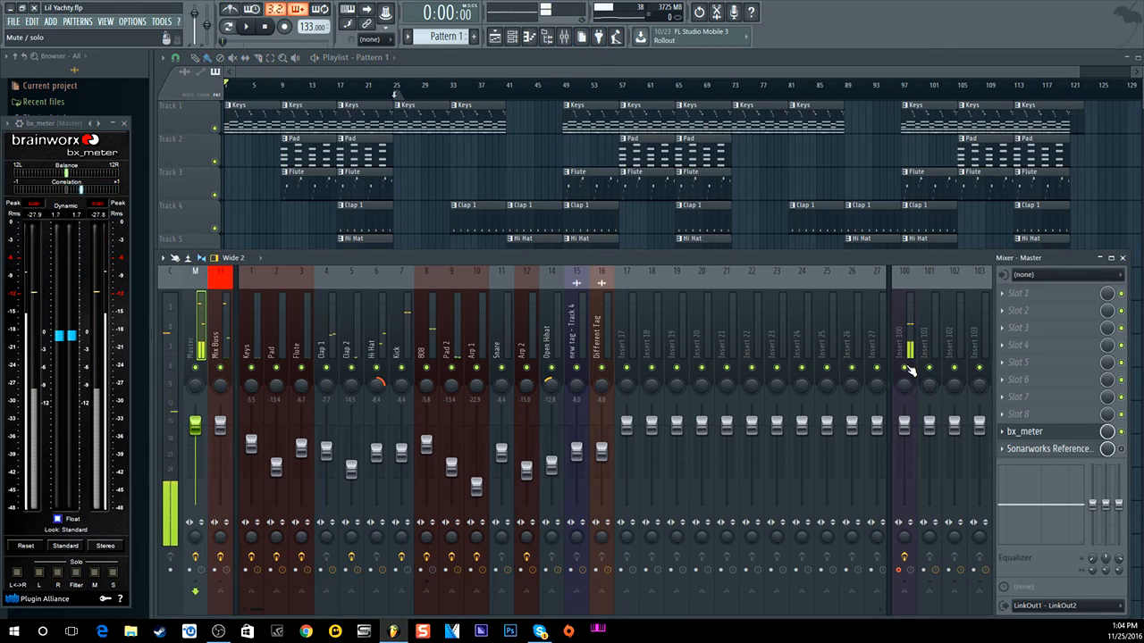
pyautogui.press('F9')
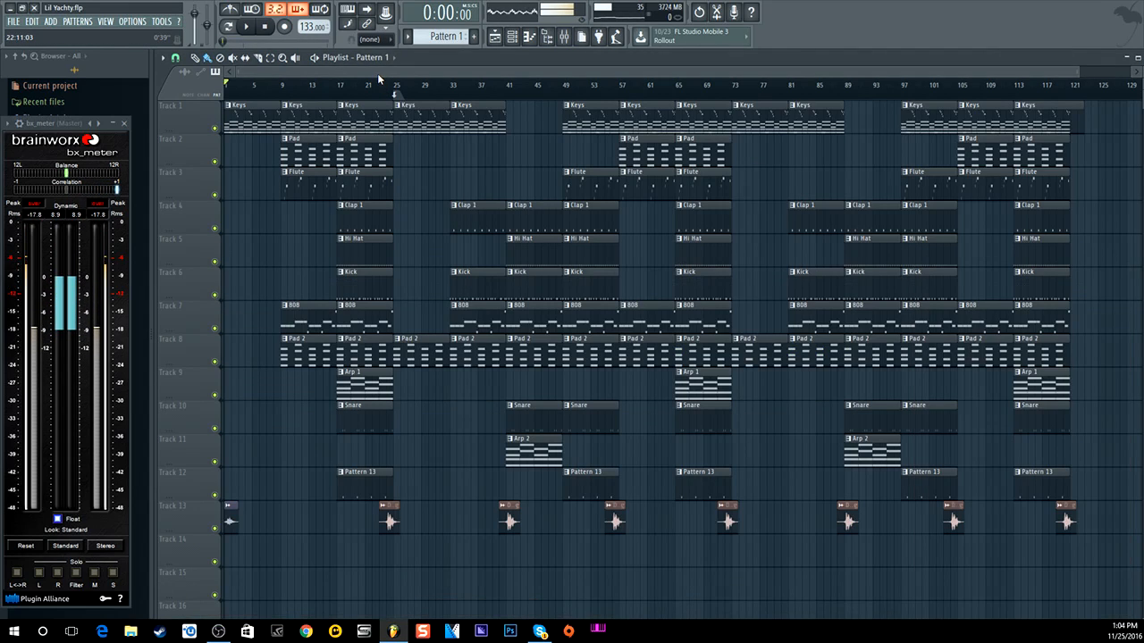
# Solo the Keys channel in the channel rack
pyautogui.click(518, 37)
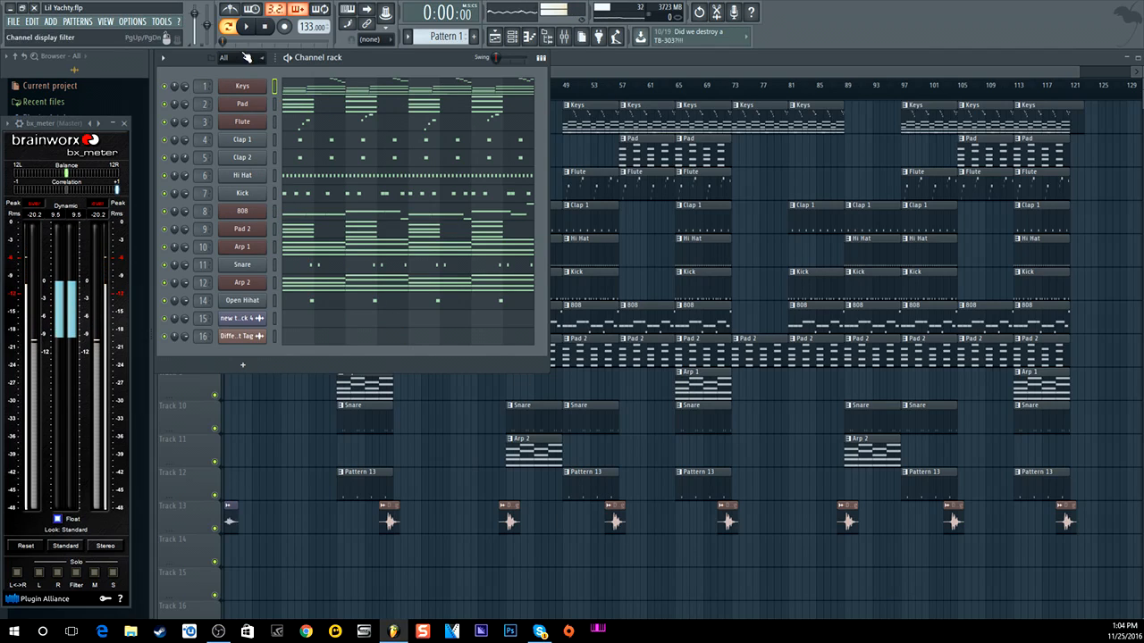
pyautogui.rightClick(166, 87)
pyautogui.click(174, 93)
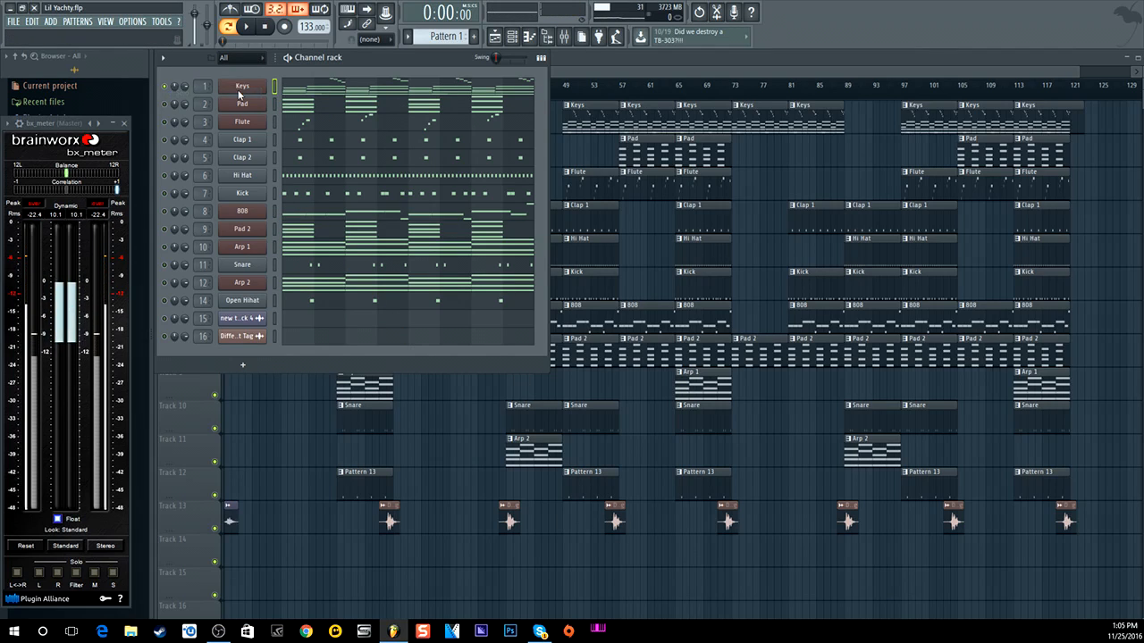
# View the Keys channel's Kontakt piano instrument, close it, and make the channel rack slightly narrower
pyautogui.click(245, 90)
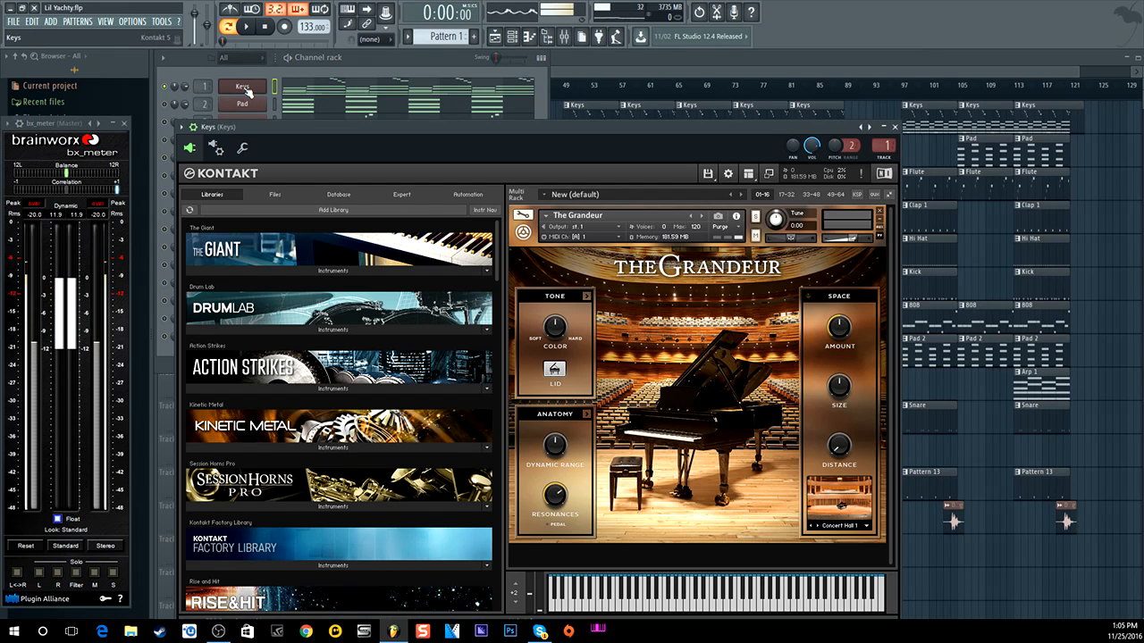
pyautogui.click(896, 128)
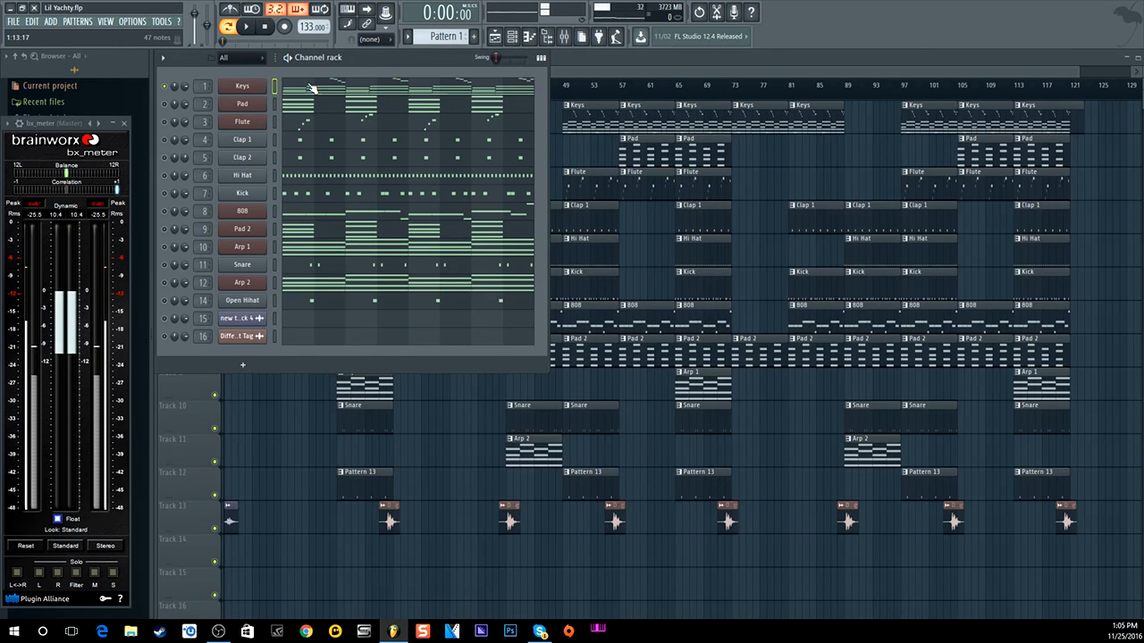
pyautogui.moveTo(547, 370); pyautogui.dragTo(534, 391)
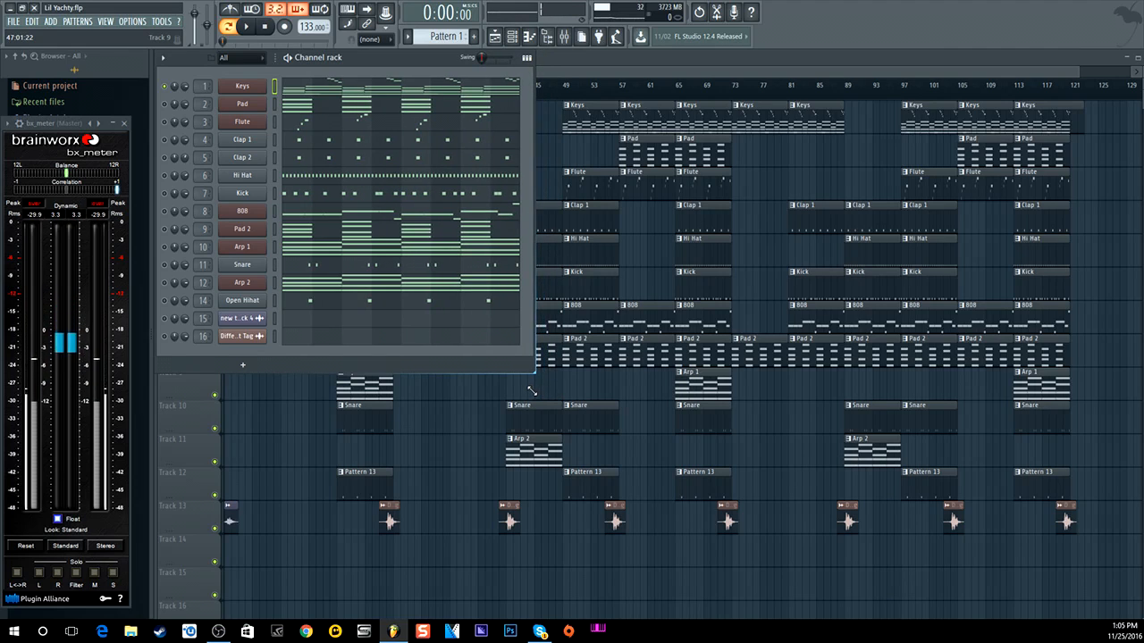
# Open the Keys channel's piano roll, fit the whole eight-bar pattern in view, play the soloed part and stop it
pyautogui.click(353, 92)
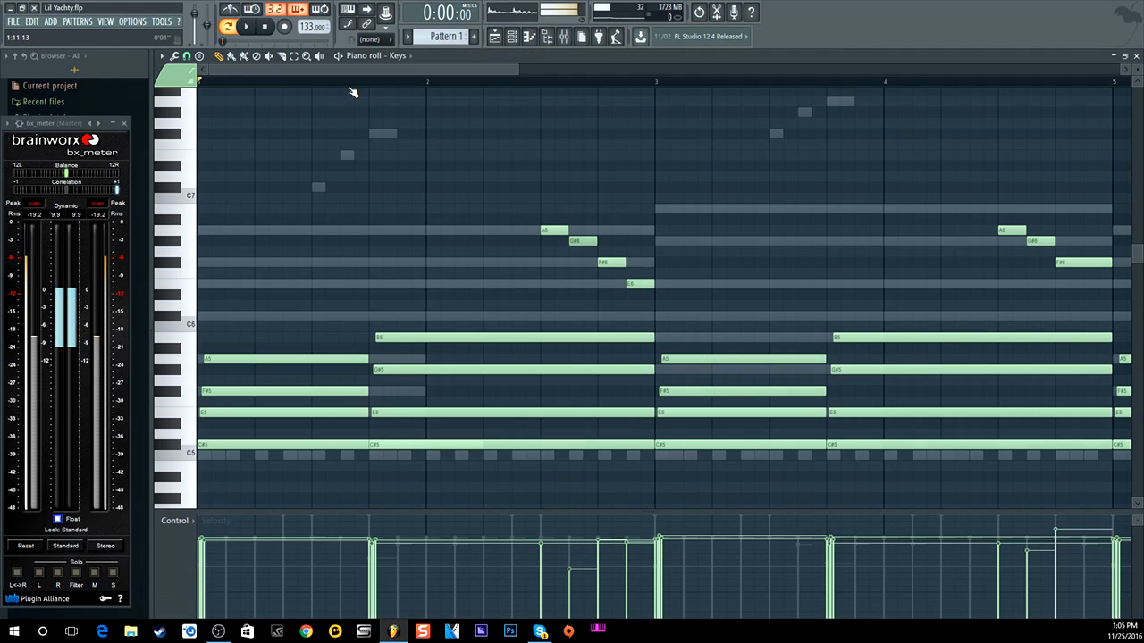
pyautogui.scroll(-3, 420, 90)
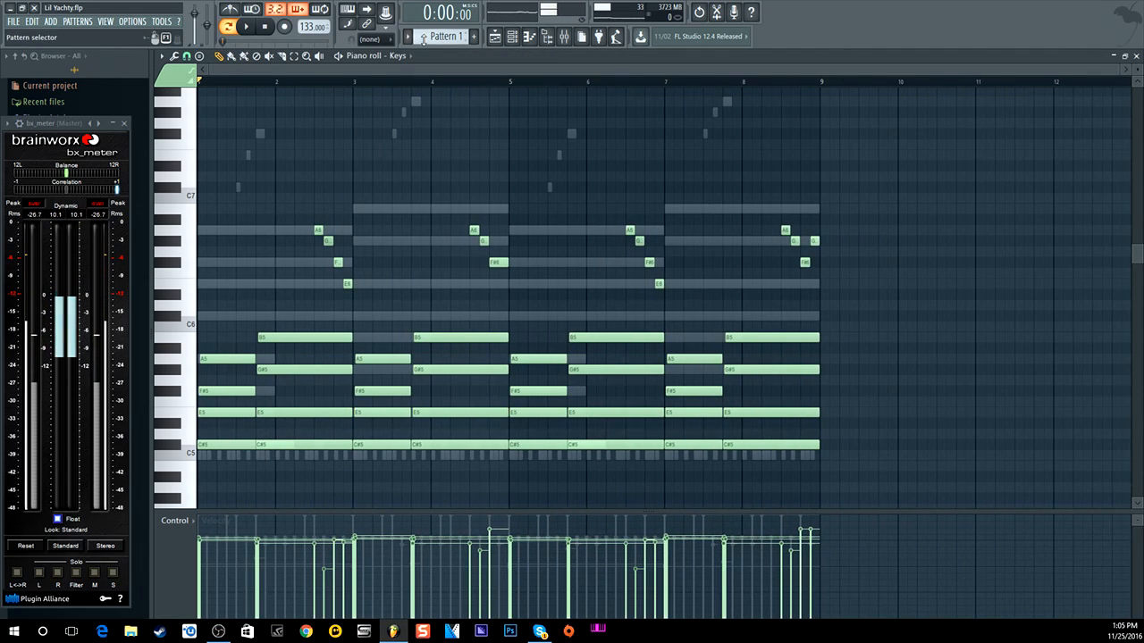
pyautogui.click(512, 36)
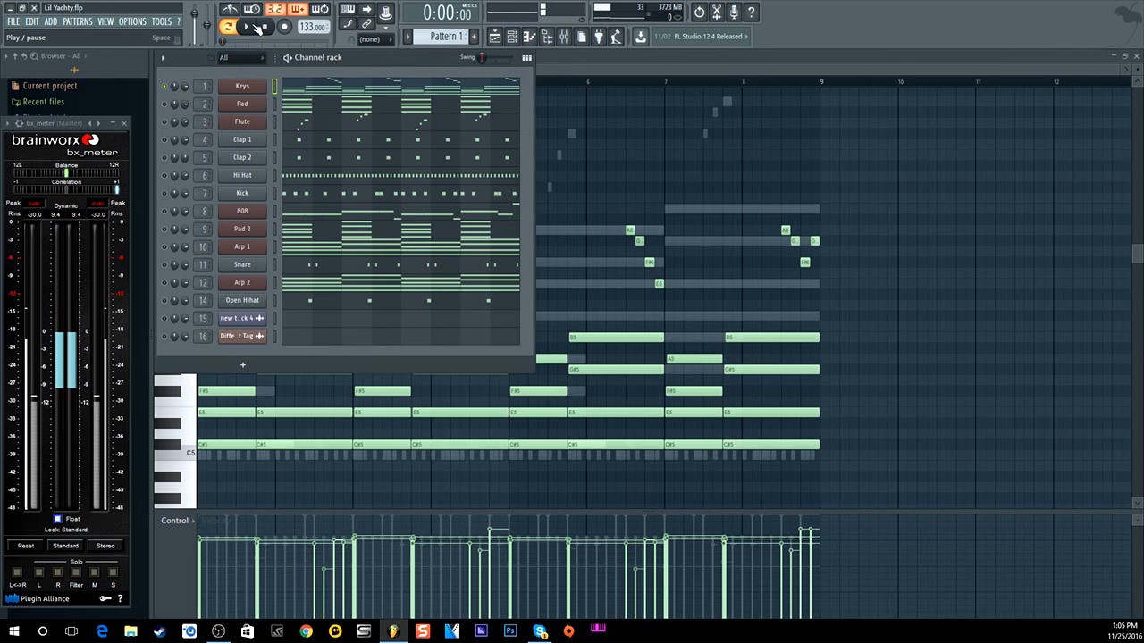
pyautogui.press('space')
pyautogui.click(420, 85)
pyautogui.click(417, 90)
pyautogui.scroll(-1, 421, 191)
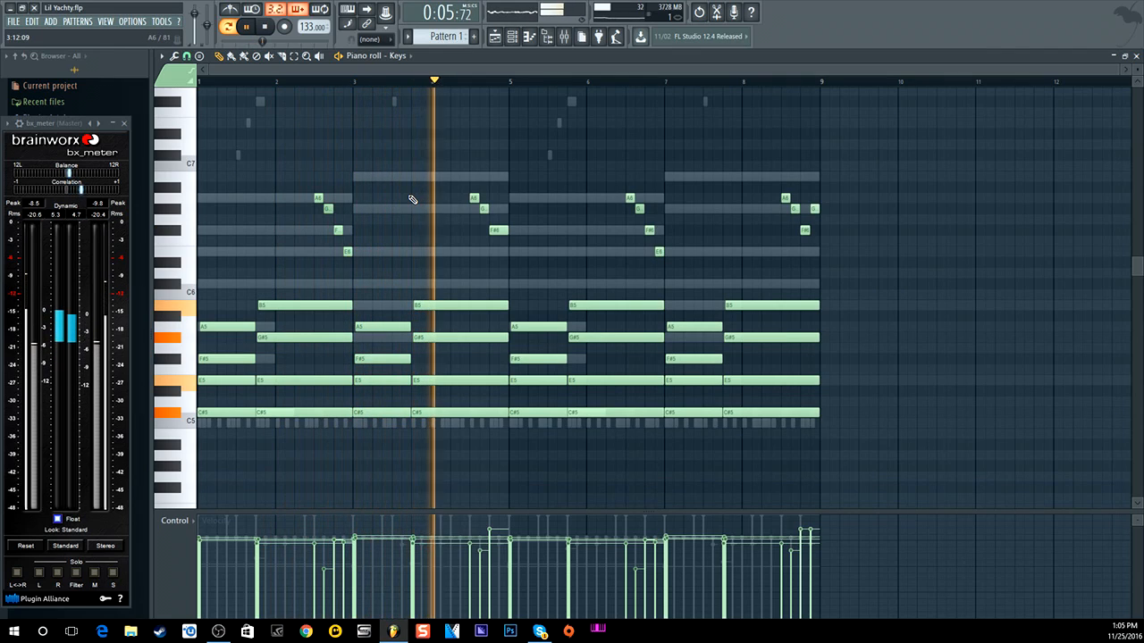
pyautogui.press('space')
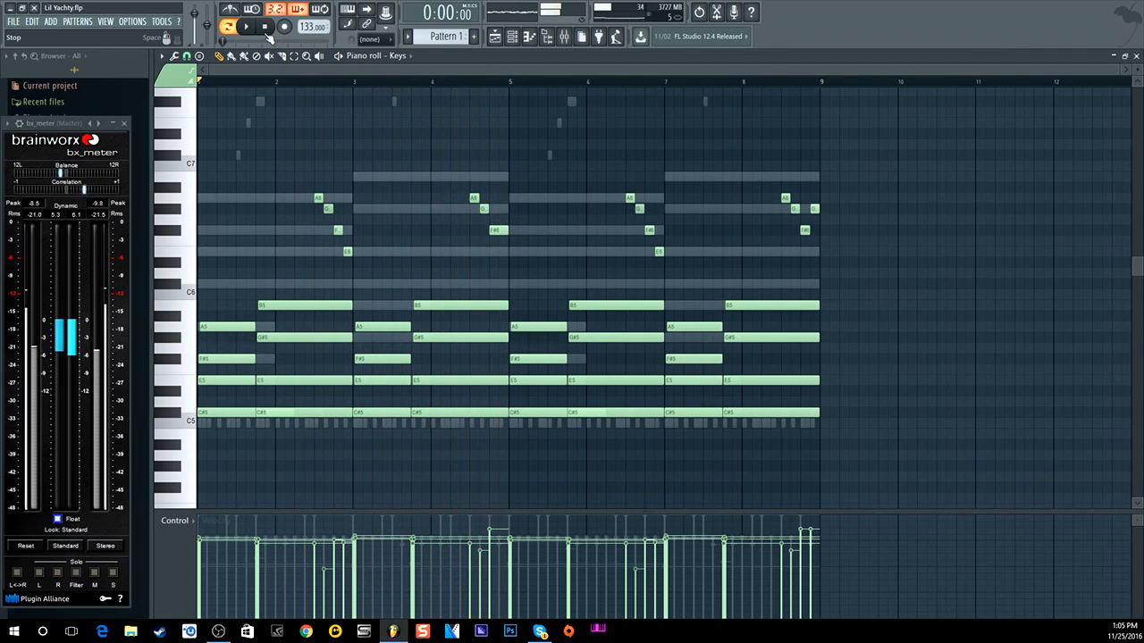
# Examine the chord notes and the descending melody notes in the Keys piano roll
pyautogui.scroll(-1, 244, 402)
pyautogui.scroll(-1, 244, 402)
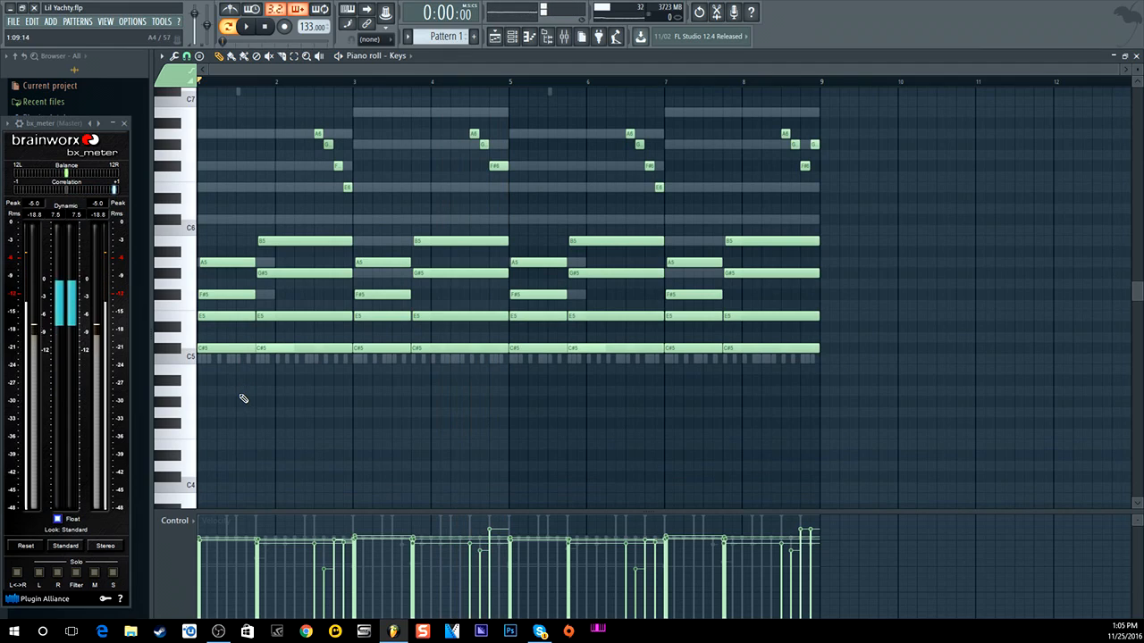
pyautogui.click(207, 349)
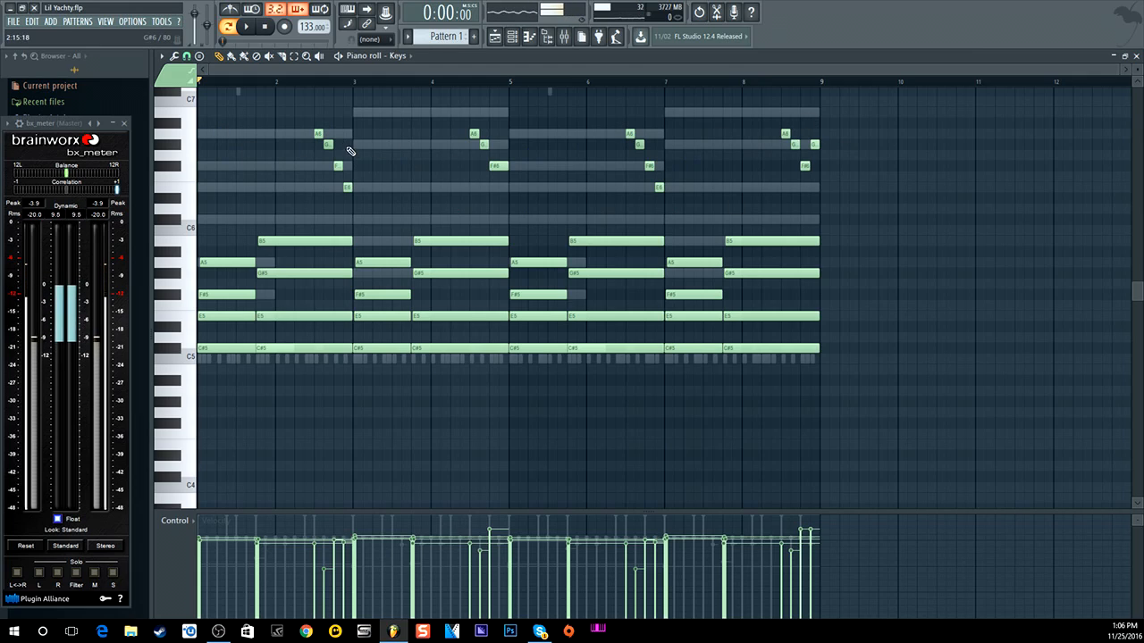
# Open the Strumizer for the Keys chords to view its settings, and close it without applying them
pyautogui.scroll(3, 393, 178)
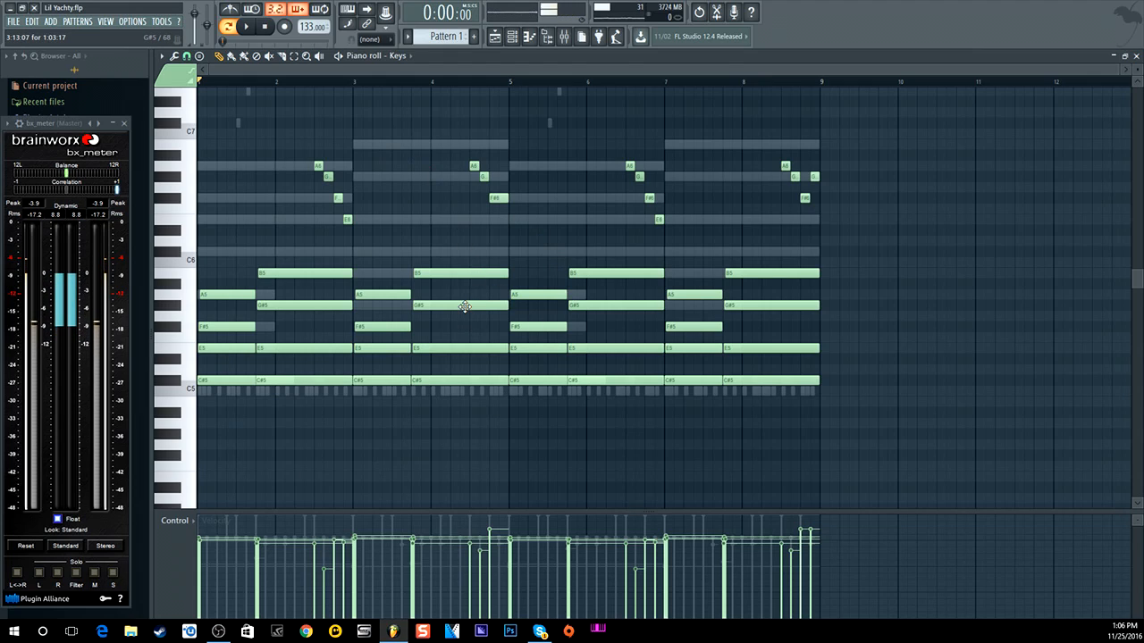
pyautogui.hotkey('alt', 's')
pyautogui.moveTo(452, 242); pyautogui.dragTo(523, 190)
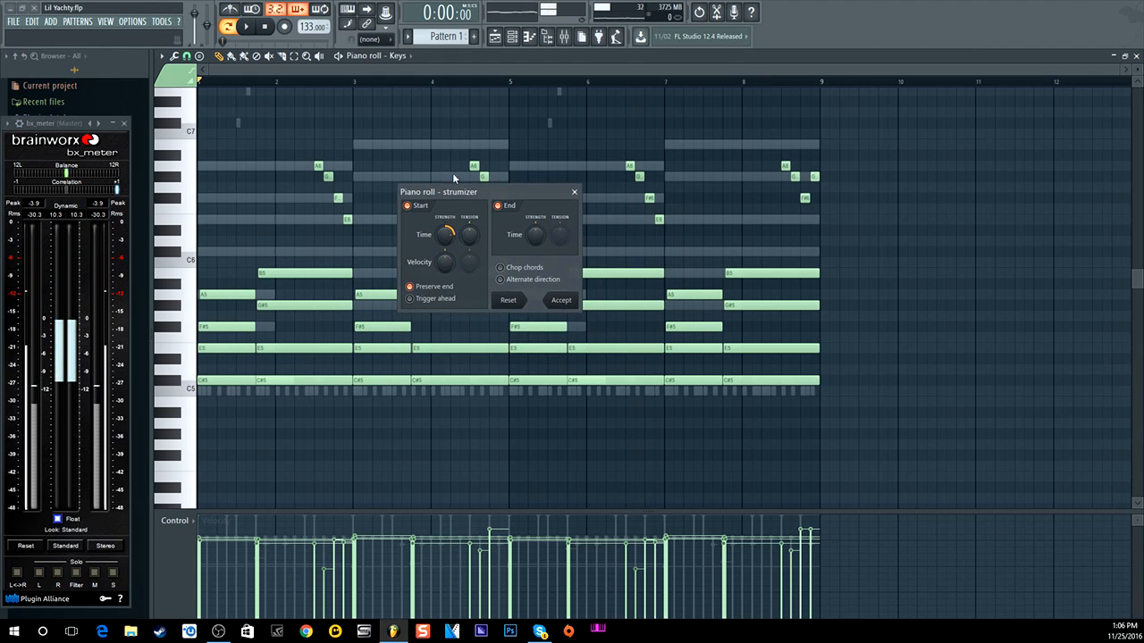
pyautogui.click(575, 193)
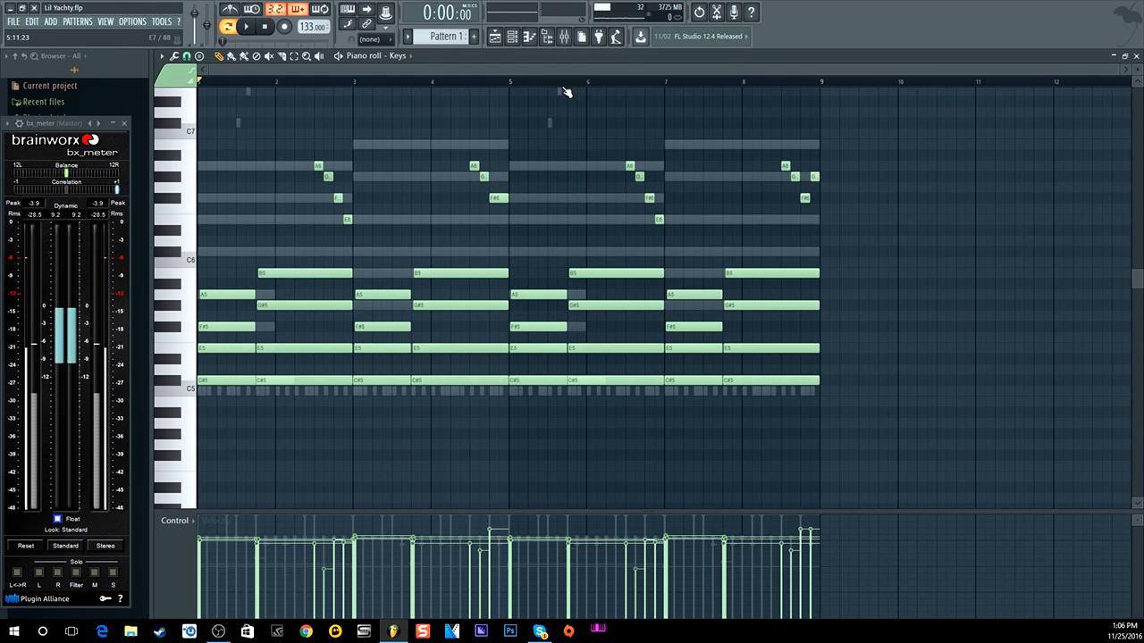
# Open the Fruity parametric EQ 2 on the Keys mixer track and enlarge its window to examine the curve
pyautogui.click(516, 42)
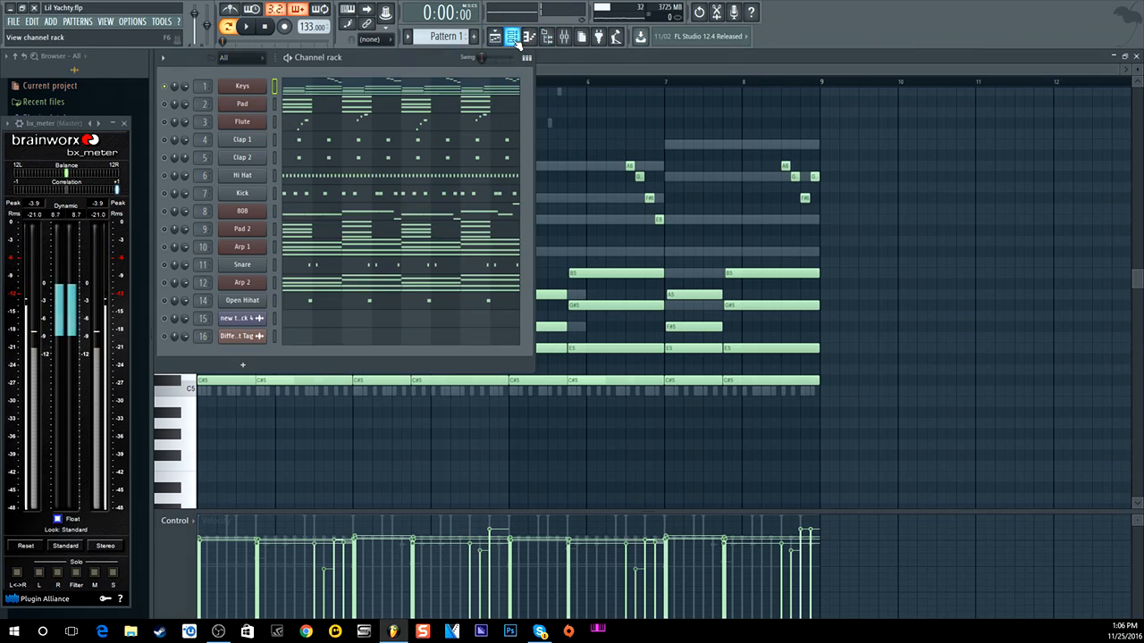
pyautogui.click(564, 36)
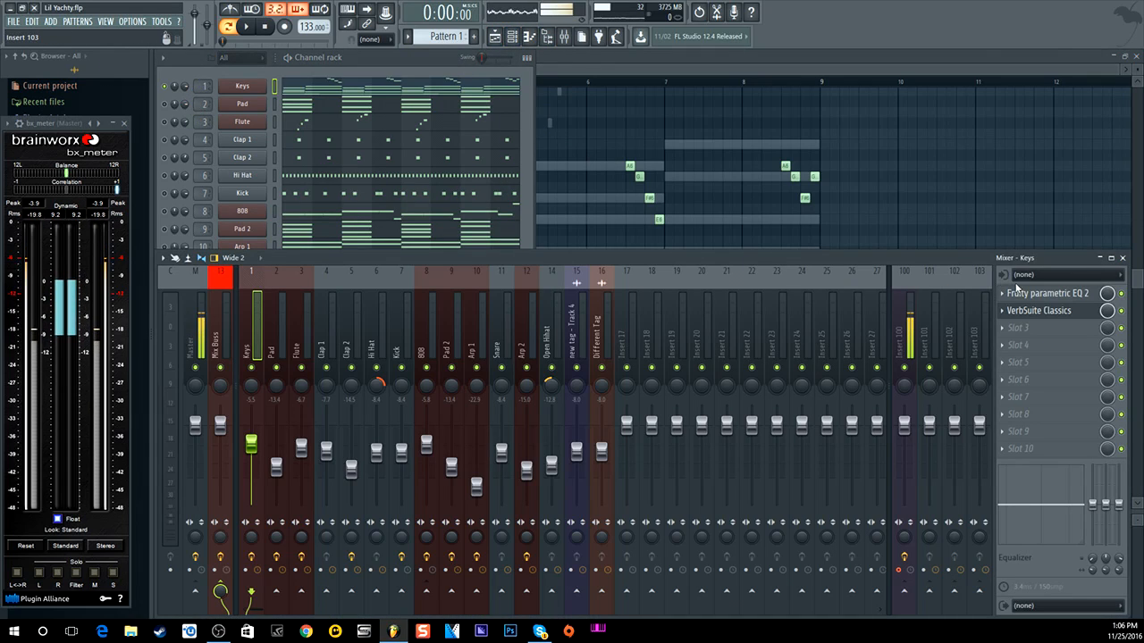
pyautogui.click(1047, 293)
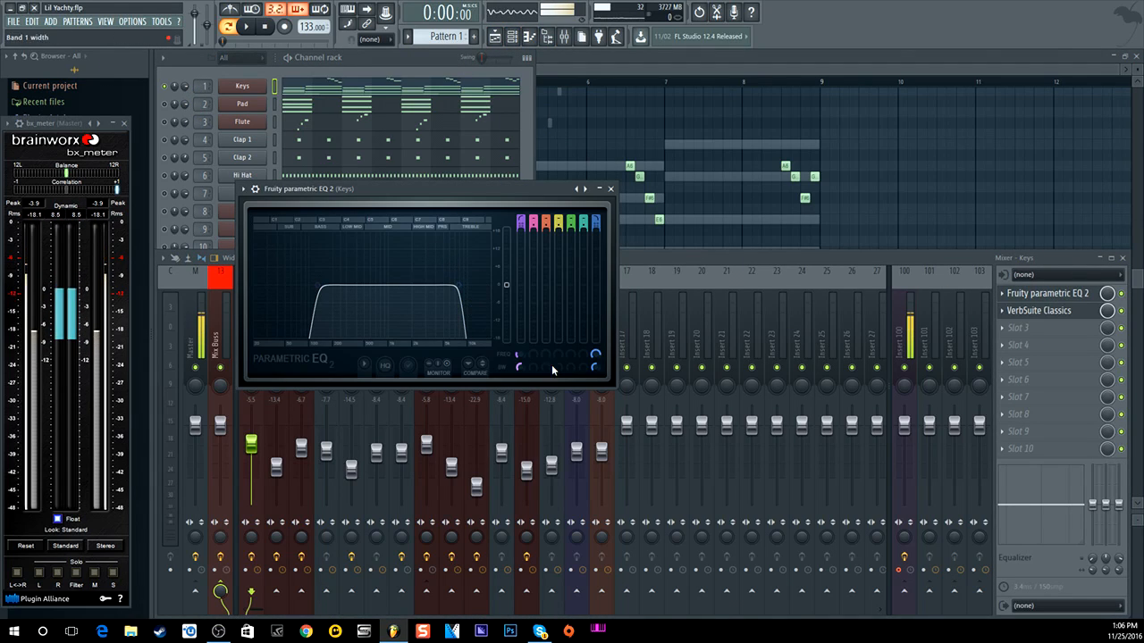
pyautogui.moveTo(614, 385); pyautogui.dragTo(908, 564)
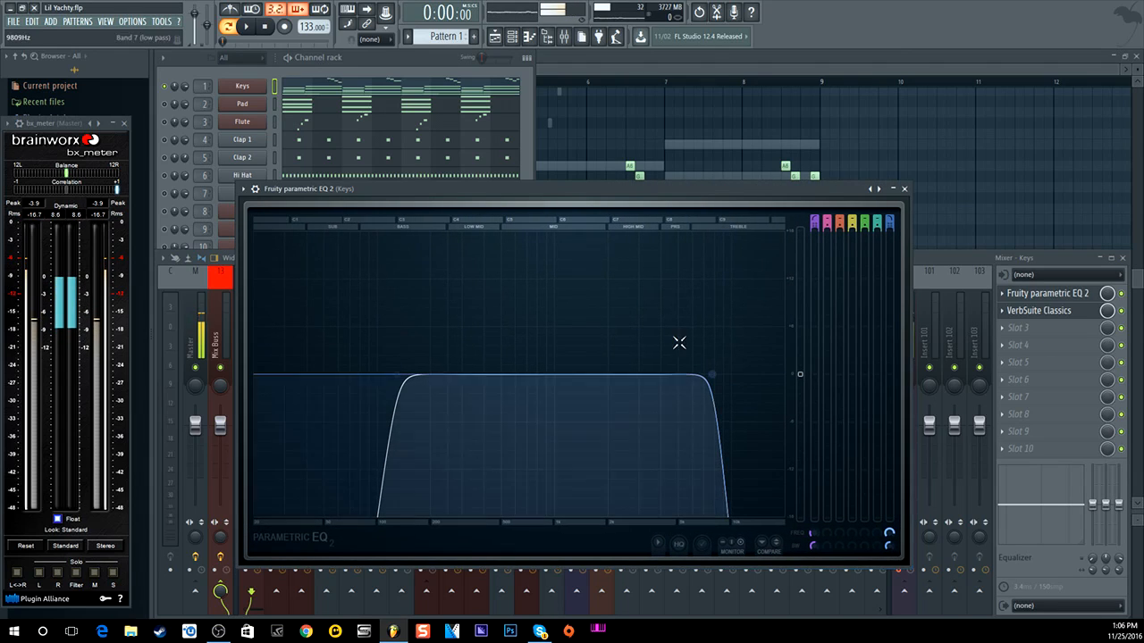
pyautogui.moveTo(491, 189); pyautogui.dragTo(453, 105)
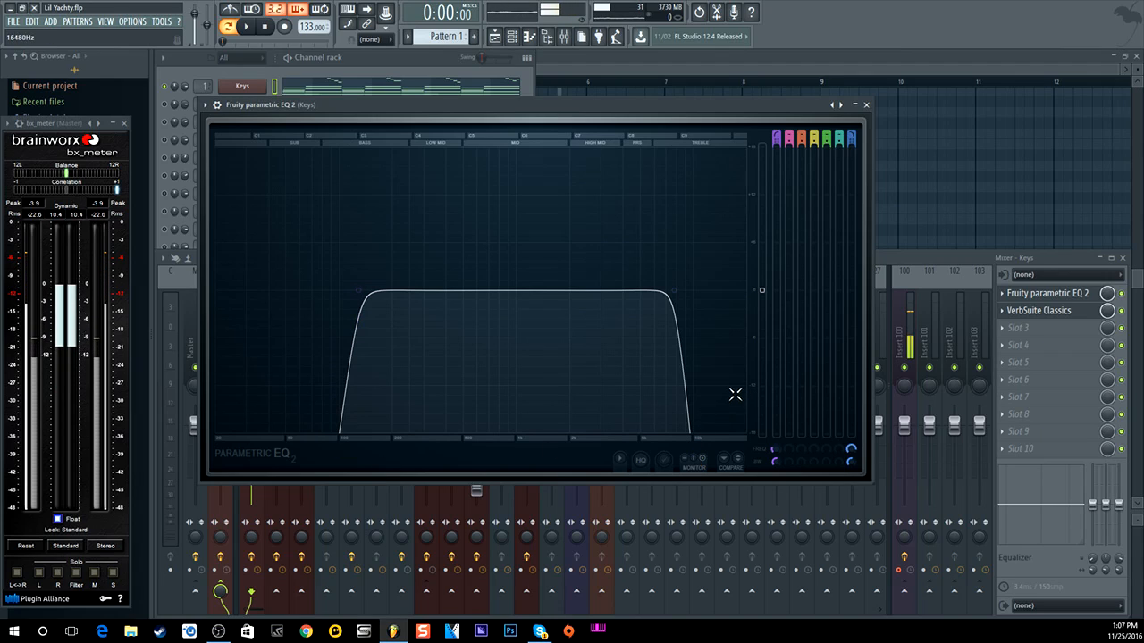
# Close the equalizer and open the VerbSuite Classics reverb on the Keys track to examine its settings
pyautogui.click(866, 105)
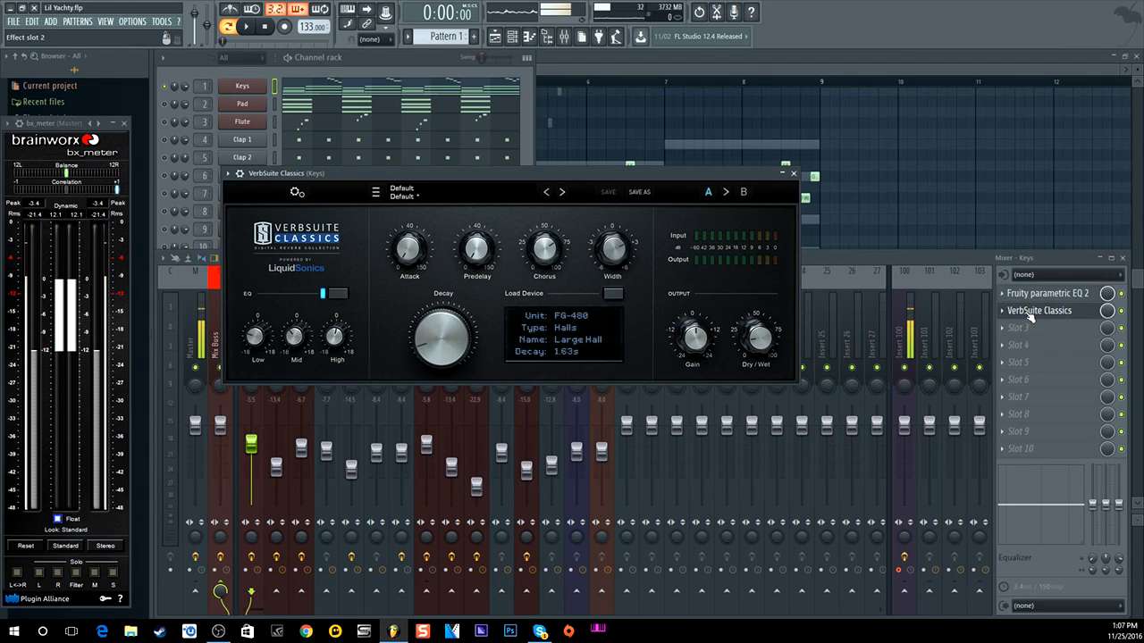
pyautogui.moveTo(524, 174); pyautogui.dragTo(465, 55)
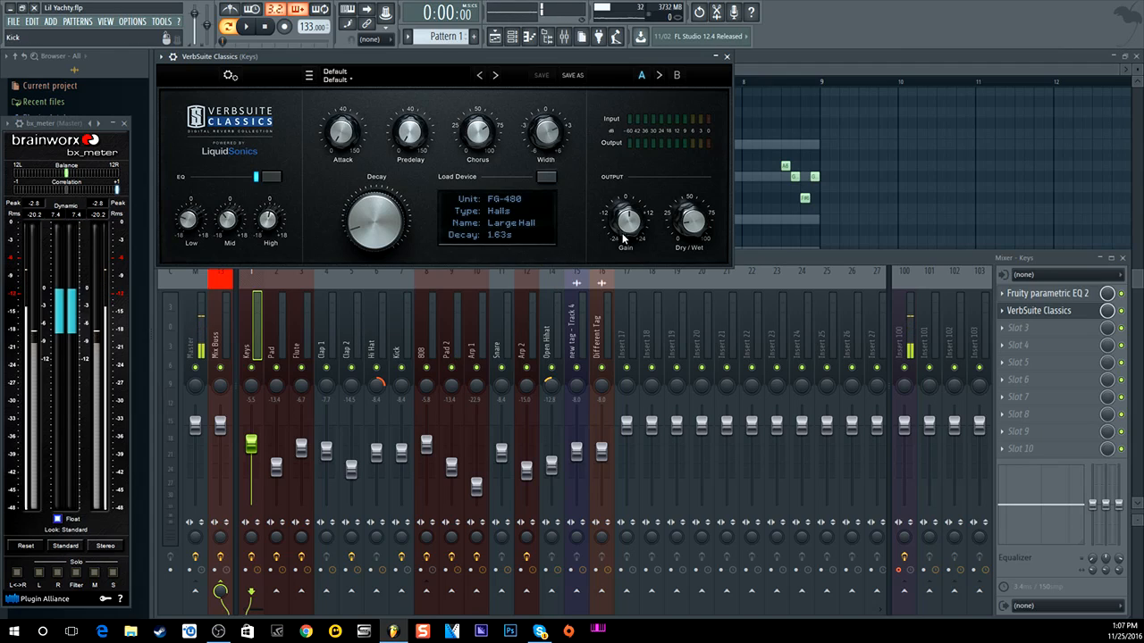
pyautogui.moveTo(459, 56); pyautogui.dragTo(459, 182)
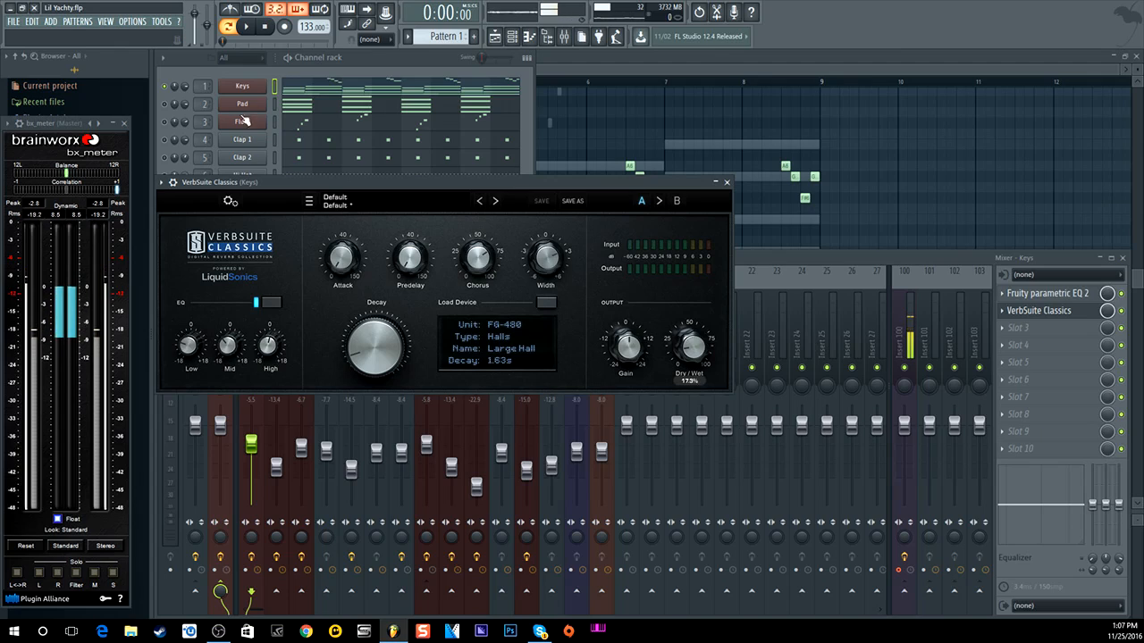
# Play the Keys pattern, audition the VerbSuite Classics reverb at 100% wet, and set its Dry/Wet to 18.2%
pyautogui.click(246, 27)
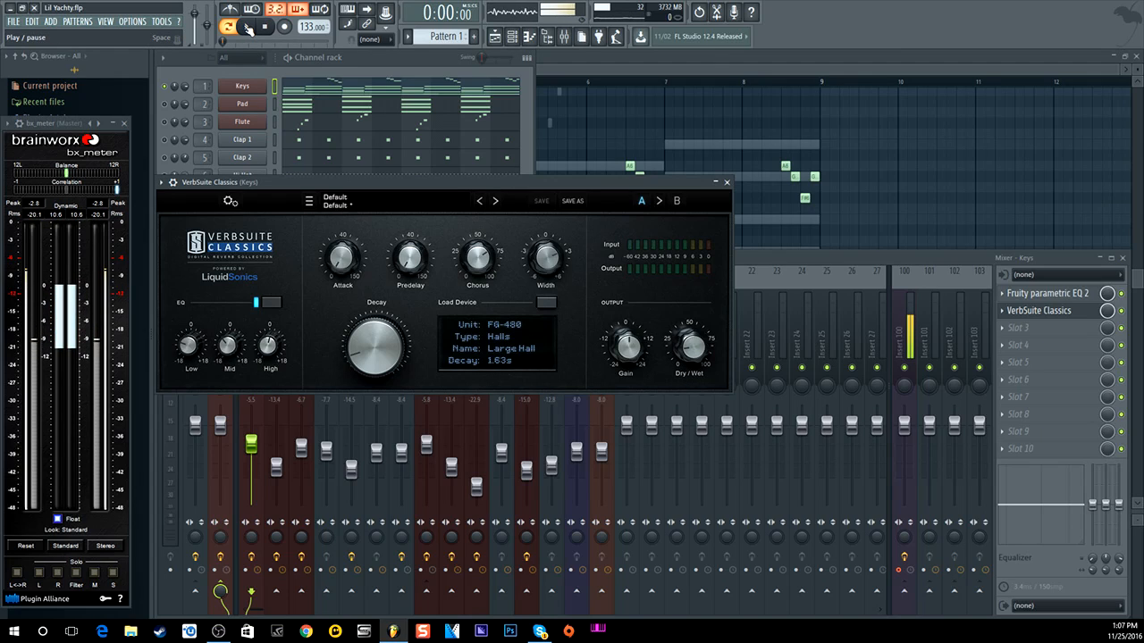
pyautogui.moveTo(697, 342)
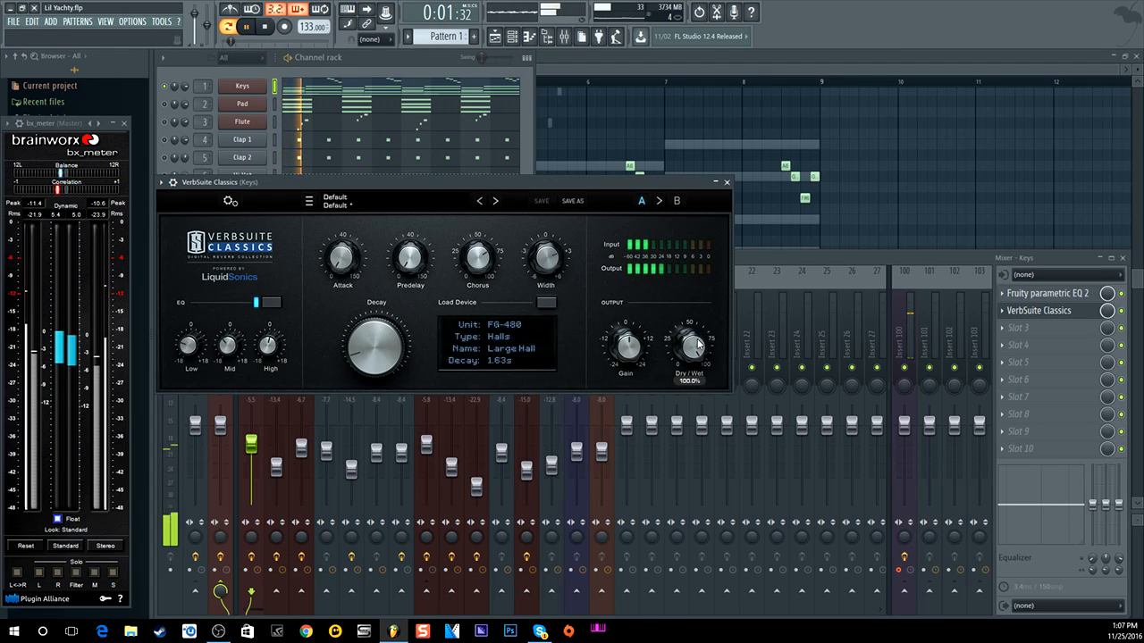
pyautogui.moveTo(694, 341); pyautogui.dragTo(698, 393)
pyautogui.moveTo(712, 439); pyautogui.dragTo(721, 477)
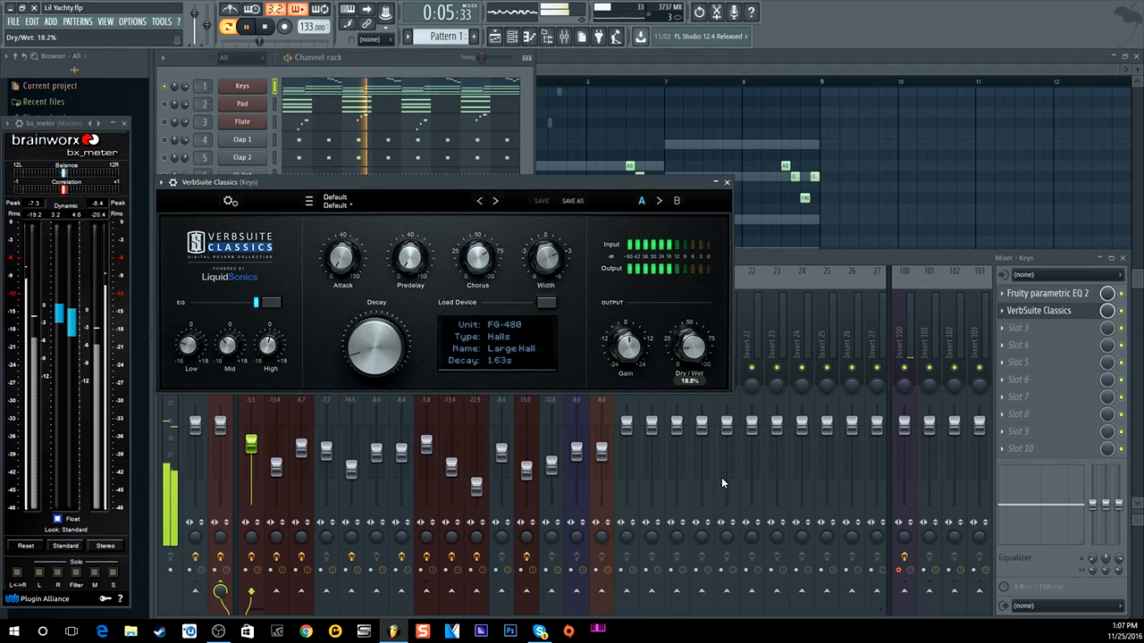
# Stop playback, close the VerbSuite Classics reverb, and reopen it briefly to check the loaded hall preset
pyautogui.click(266, 27)
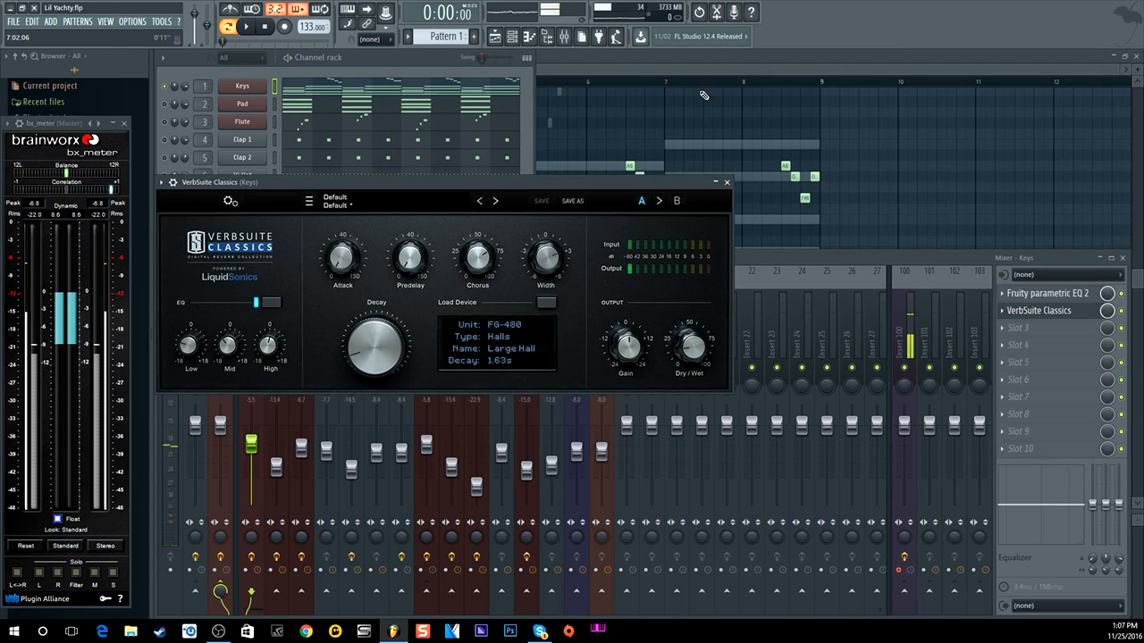
pyautogui.click(727, 183)
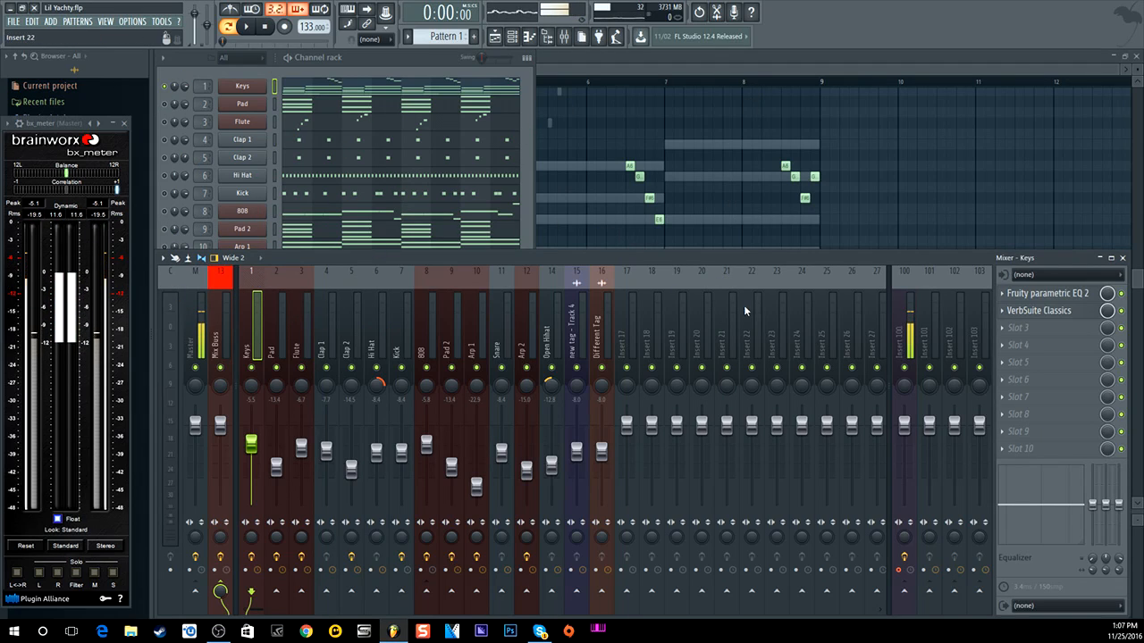
pyautogui.click(1047, 312)
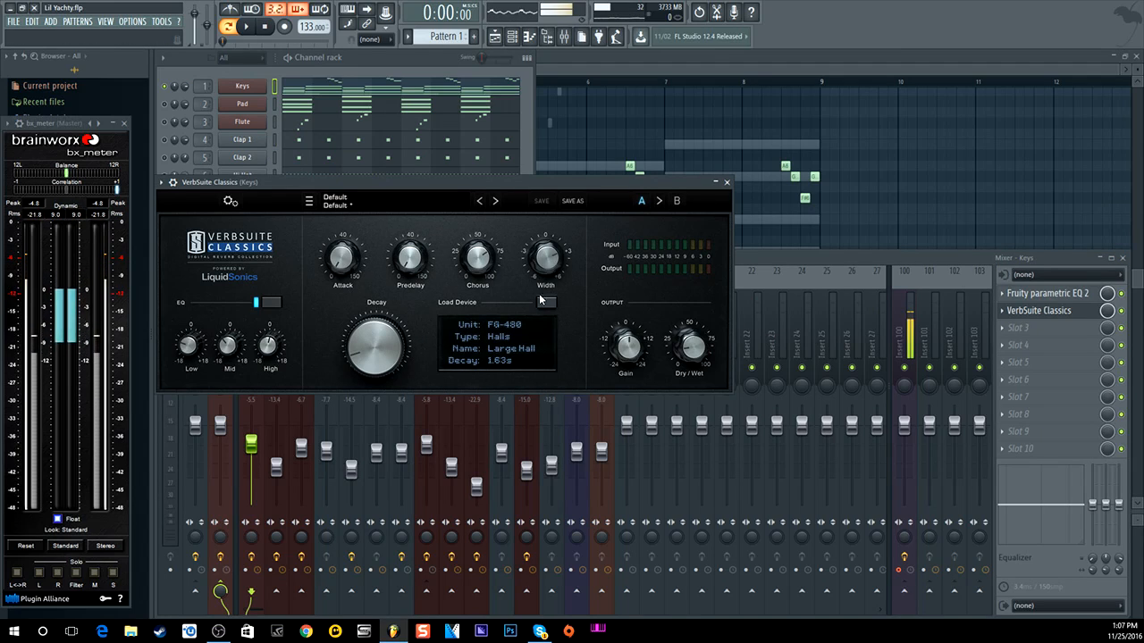
pyautogui.click(727, 183)
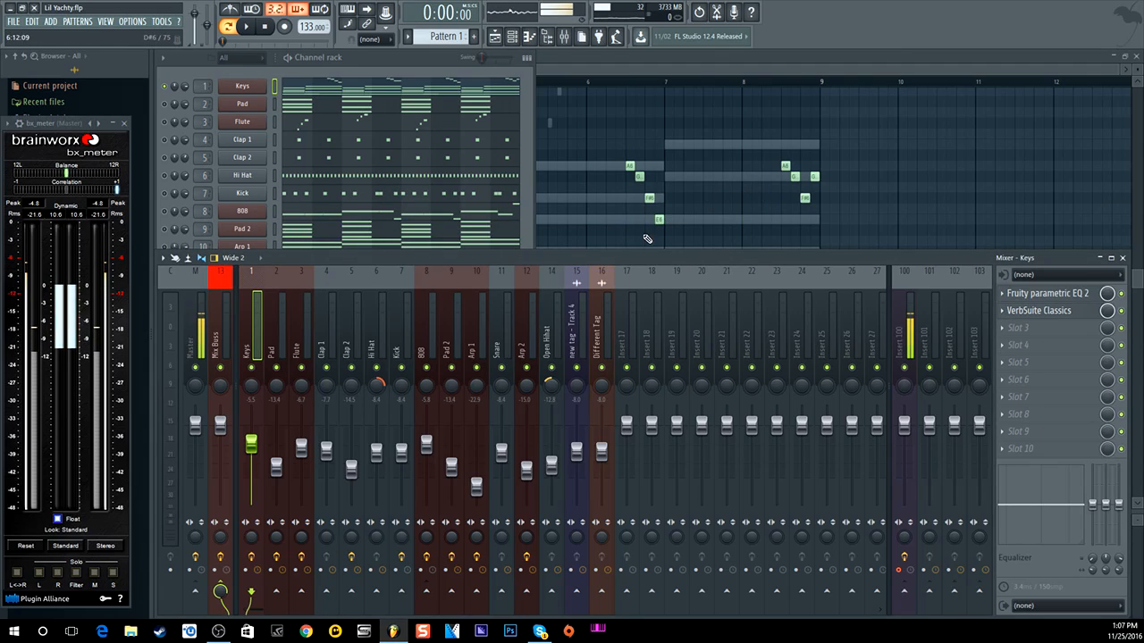
# Solo the Pad channel and open its Omnisphere instrument to view the Ponderosa Prophet patch, and close it
pyautogui.click(168, 105)
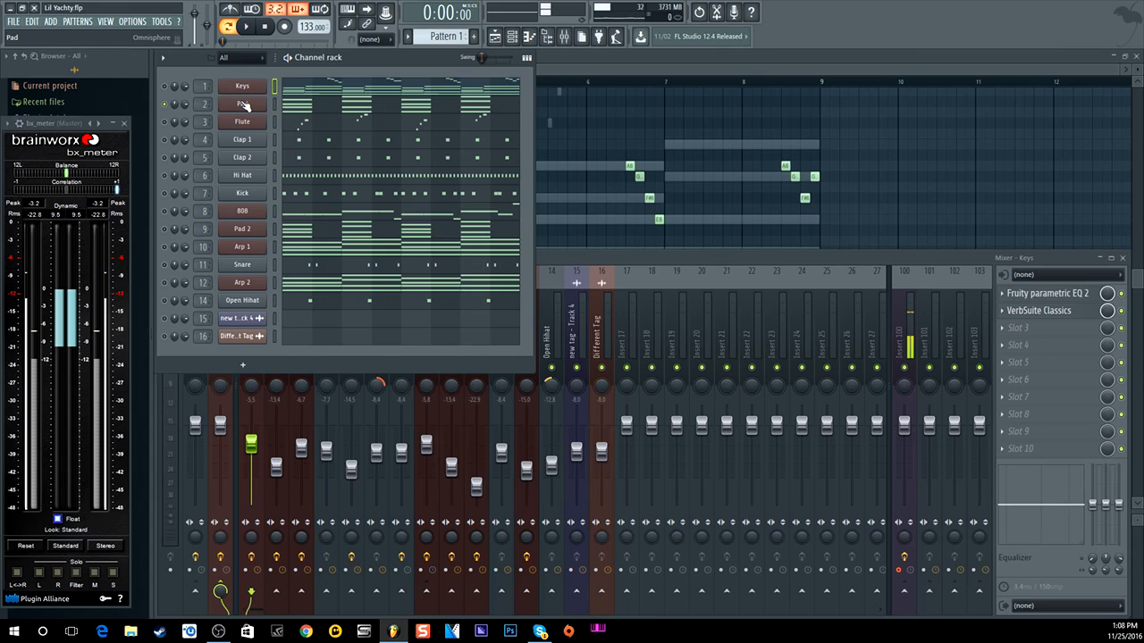
pyautogui.click(242, 104)
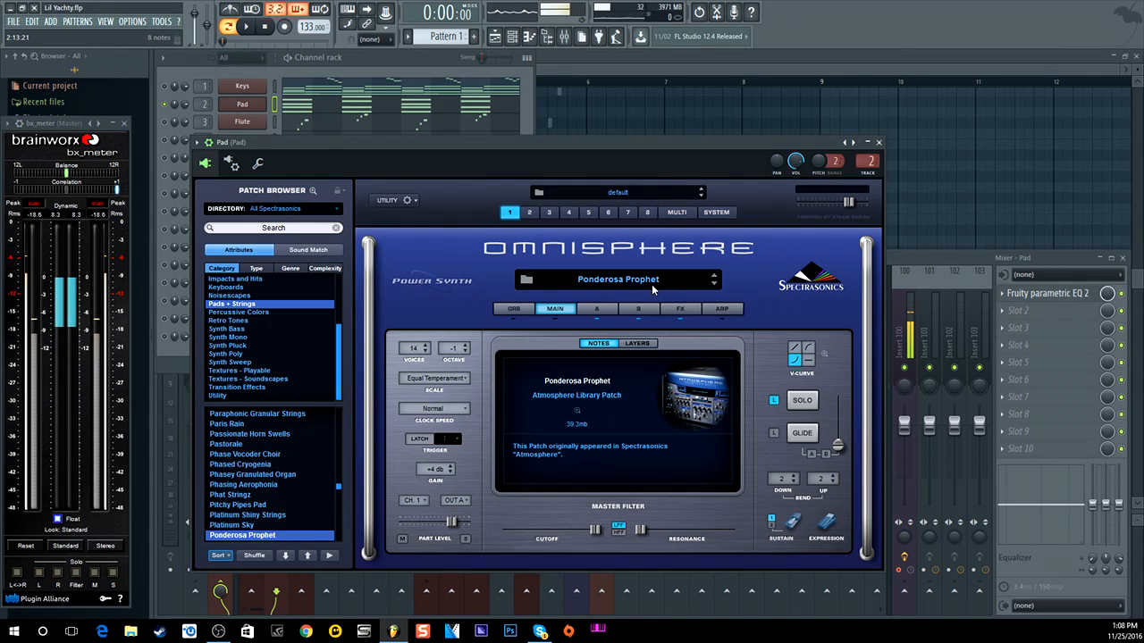
pyautogui.click(879, 142)
# Open the Pad channel's notes in the piano roll, examine the chords, and play them soloed
pyautogui.click(346, 105)
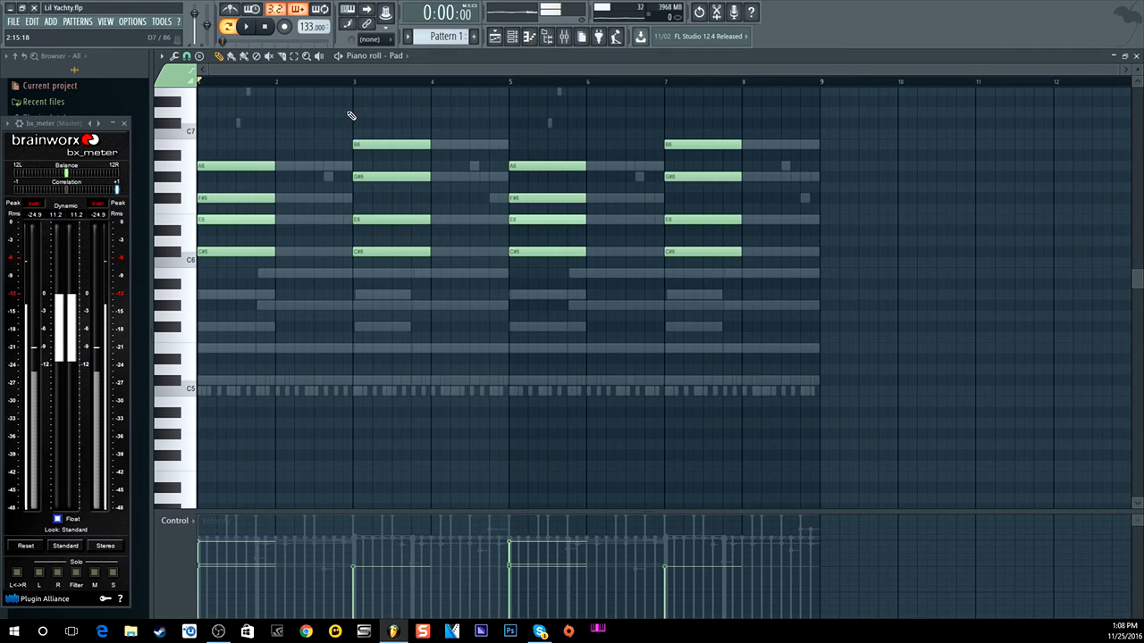
pyautogui.scroll(3, 317, 175)
pyautogui.scroll(-3, 320, 183)
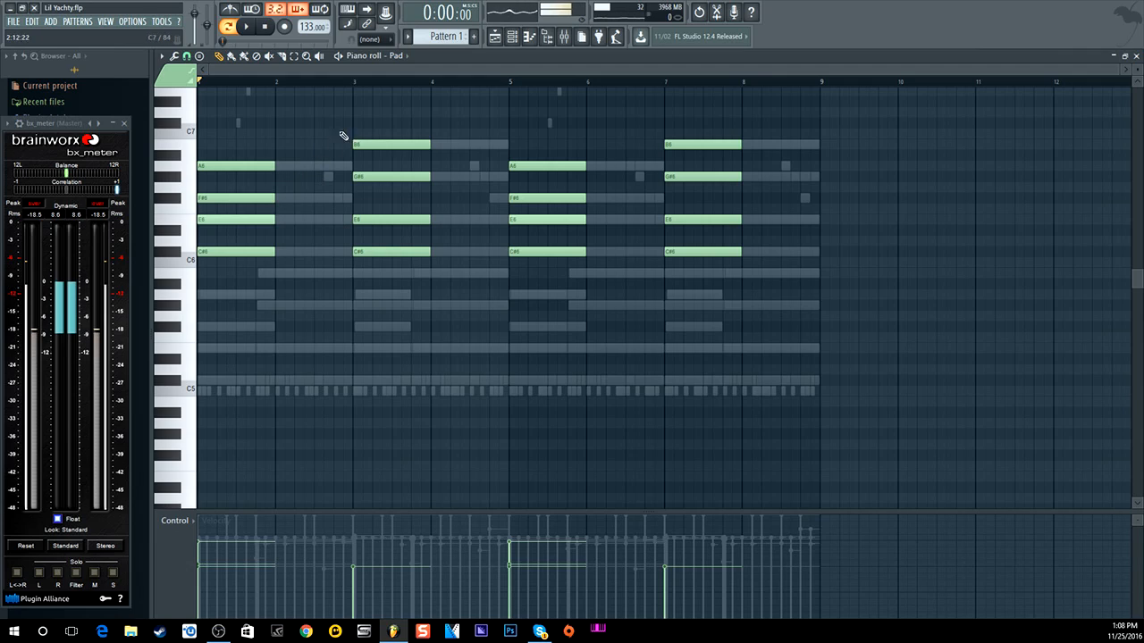
pyautogui.scroll(3, 503, 158)
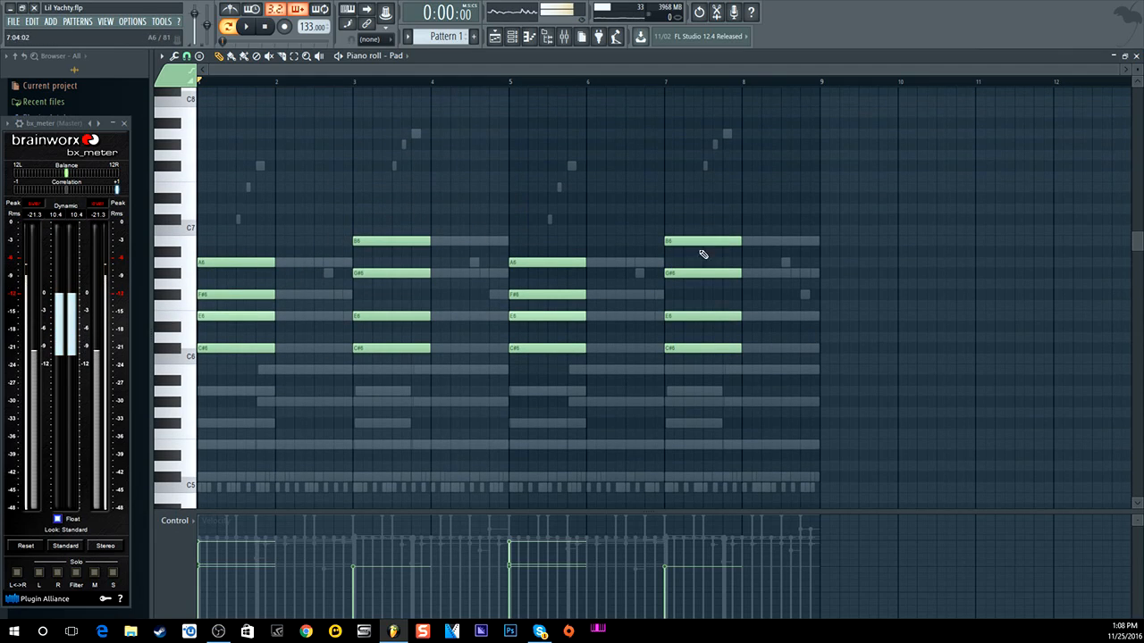
pyautogui.click(249, 29)
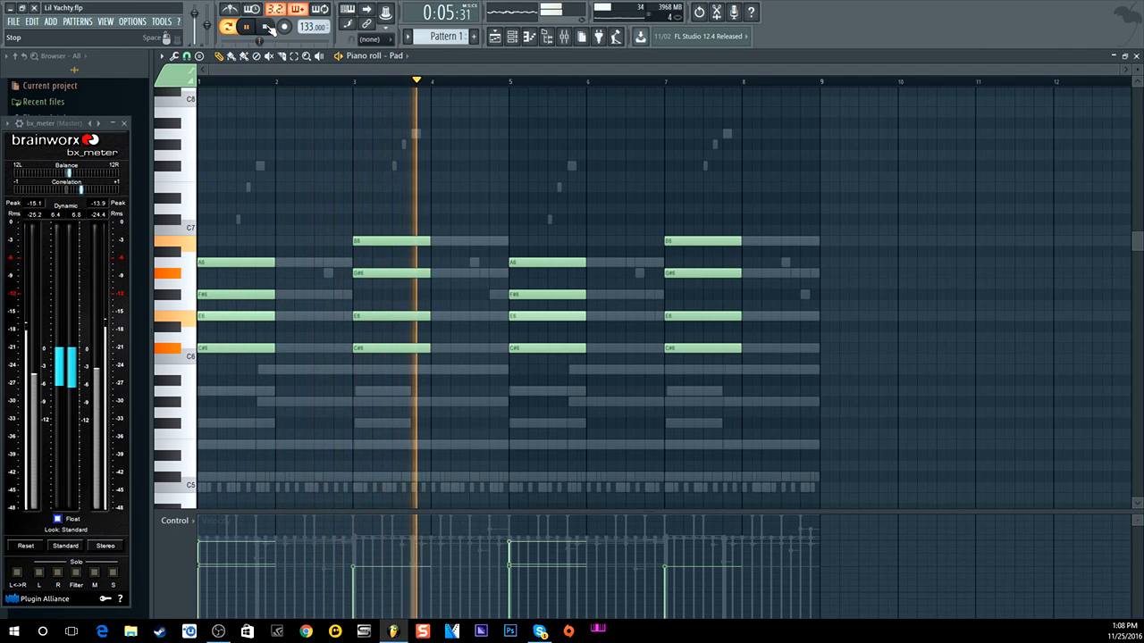
pyautogui.click(268, 28)
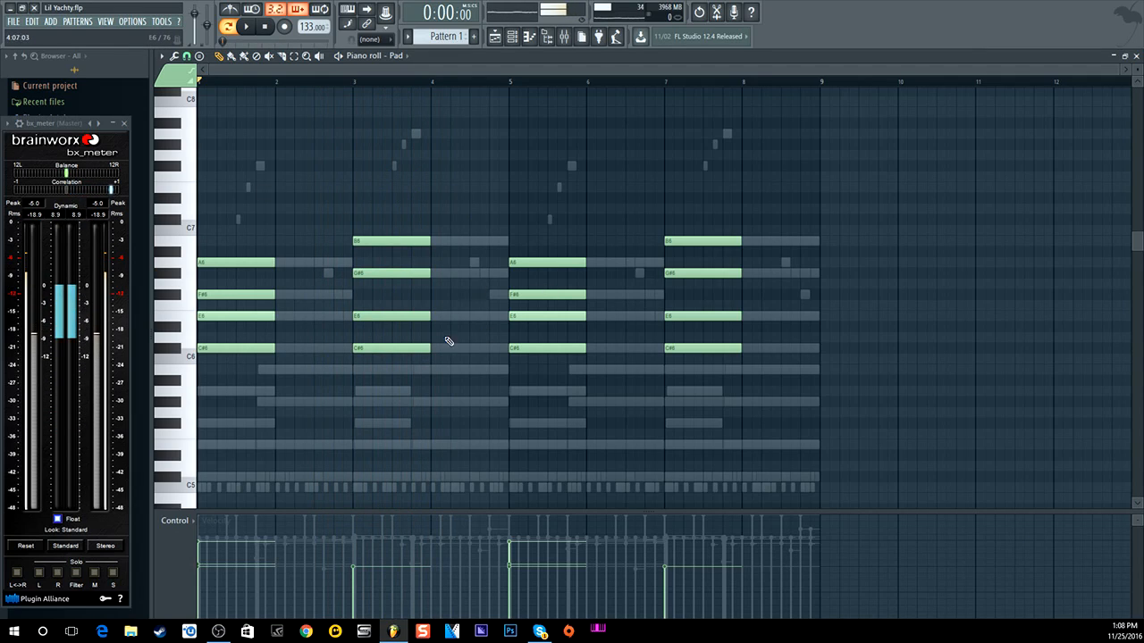
pyautogui.click(193, 360)
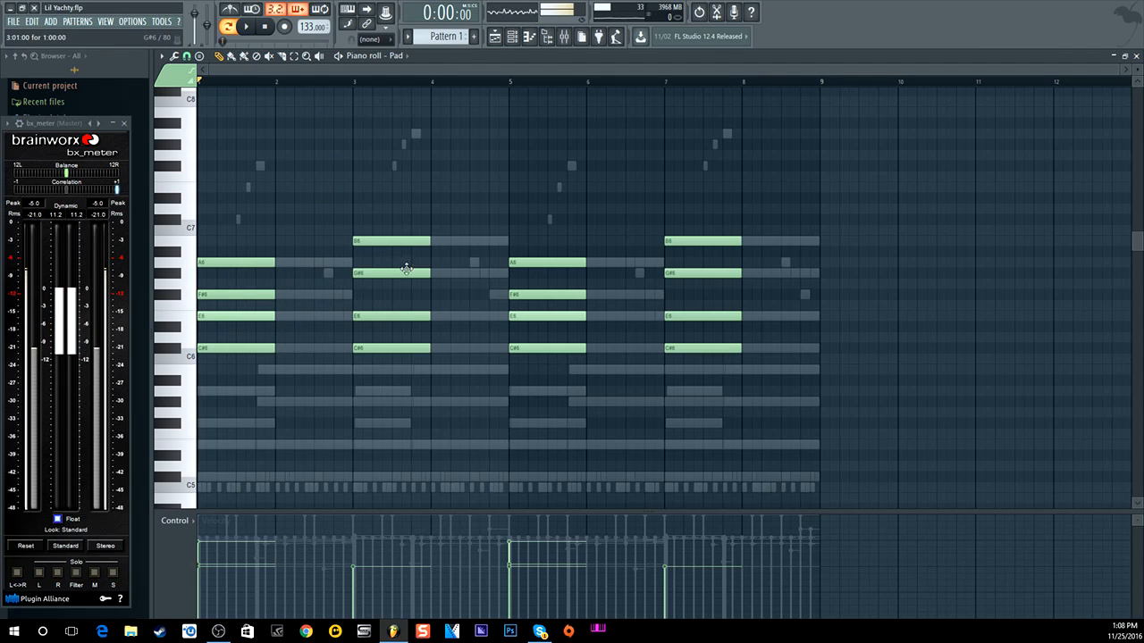
# Open the Fruity parametric EQ 2 on the Pad mixer track to examine its curve, and close it
pyautogui.click(564, 37)
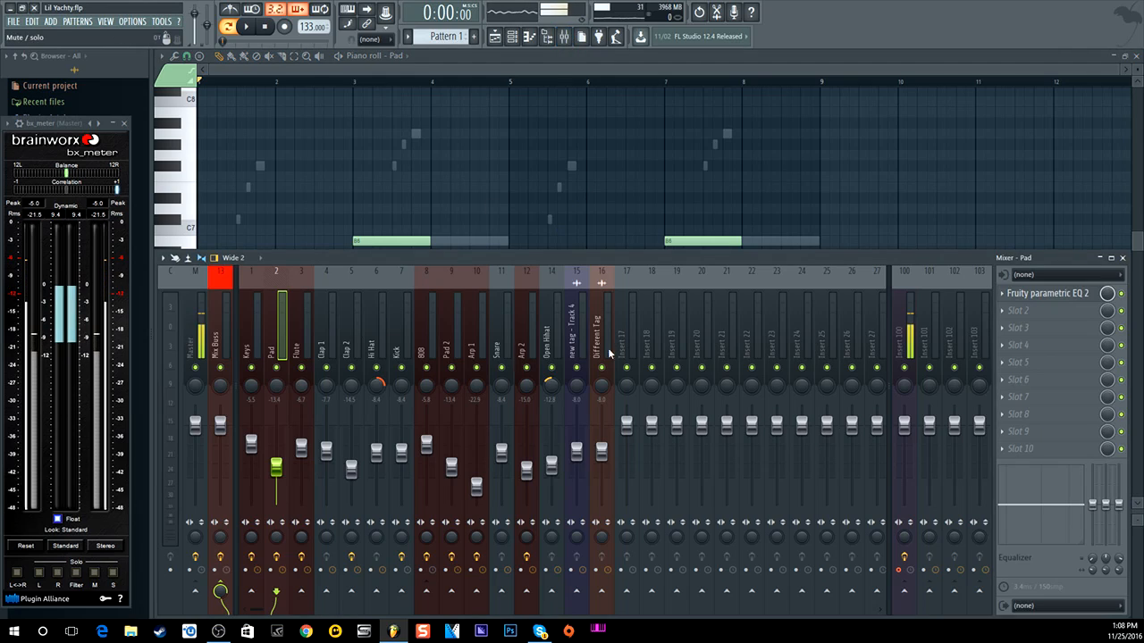
pyautogui.click(1080, 295)
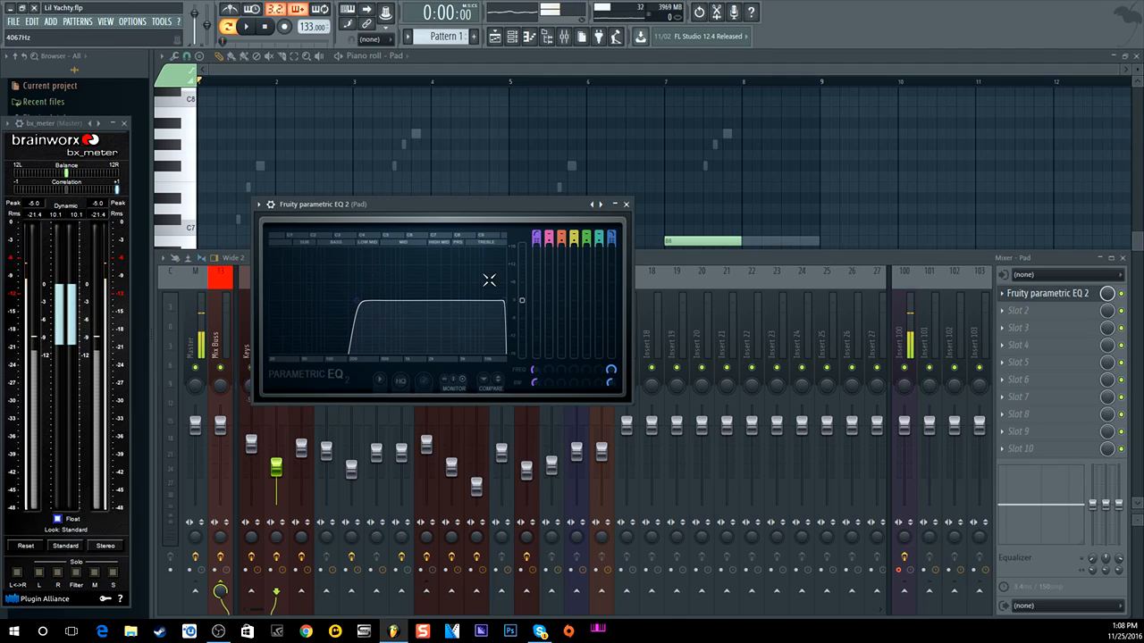
pyautogui.click(625, 204)
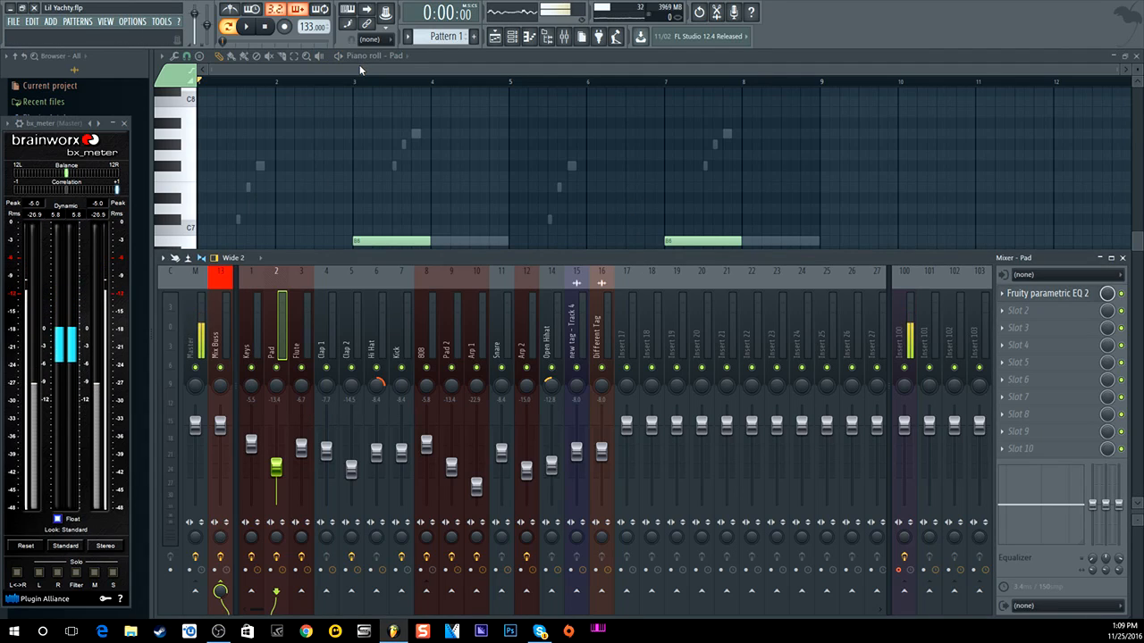
# Unmute the Keys to play them together with the Pad, and view the Keys notes in the piano roll
pyautogui.click(512, 36)
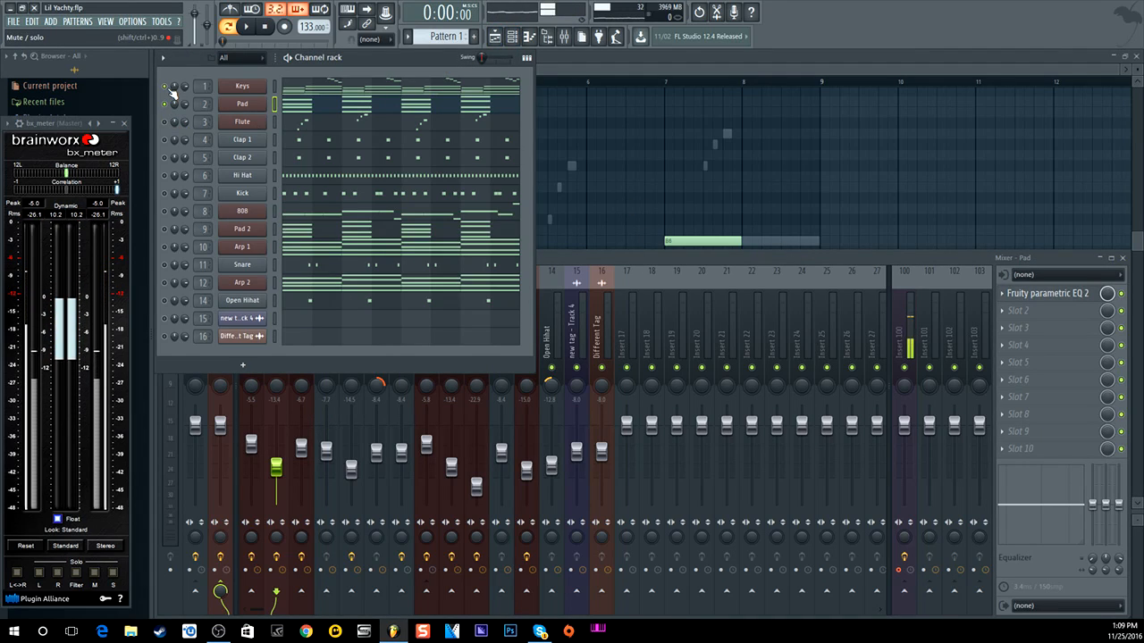
pyautogui.click(249, 28)
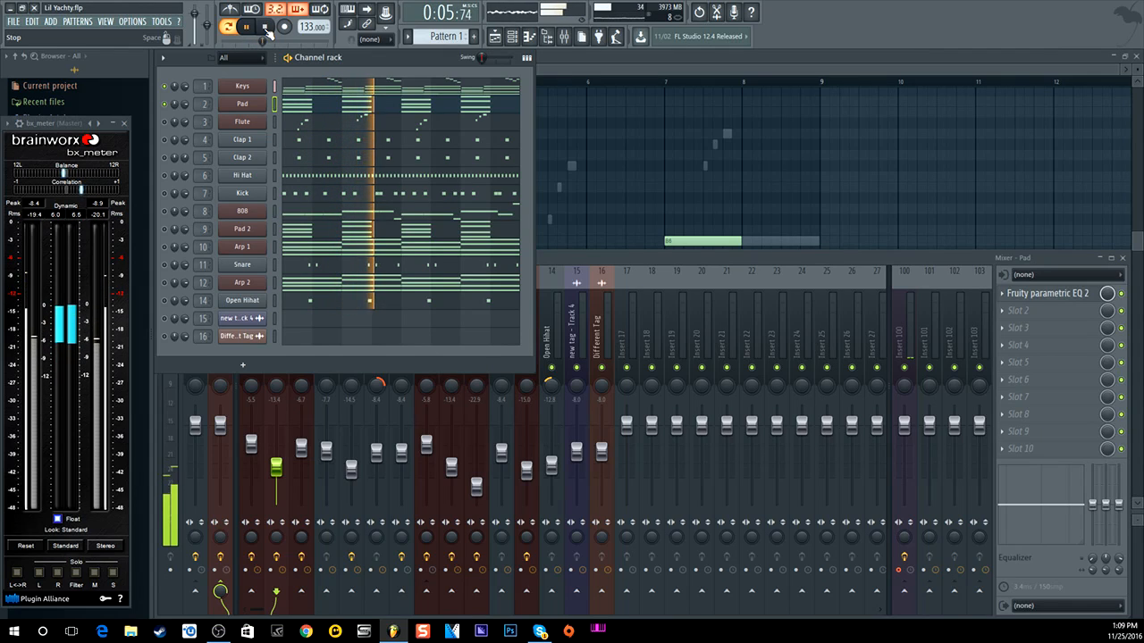
pyautogui.click(266, 28)
pyautogui.click(379, 87)
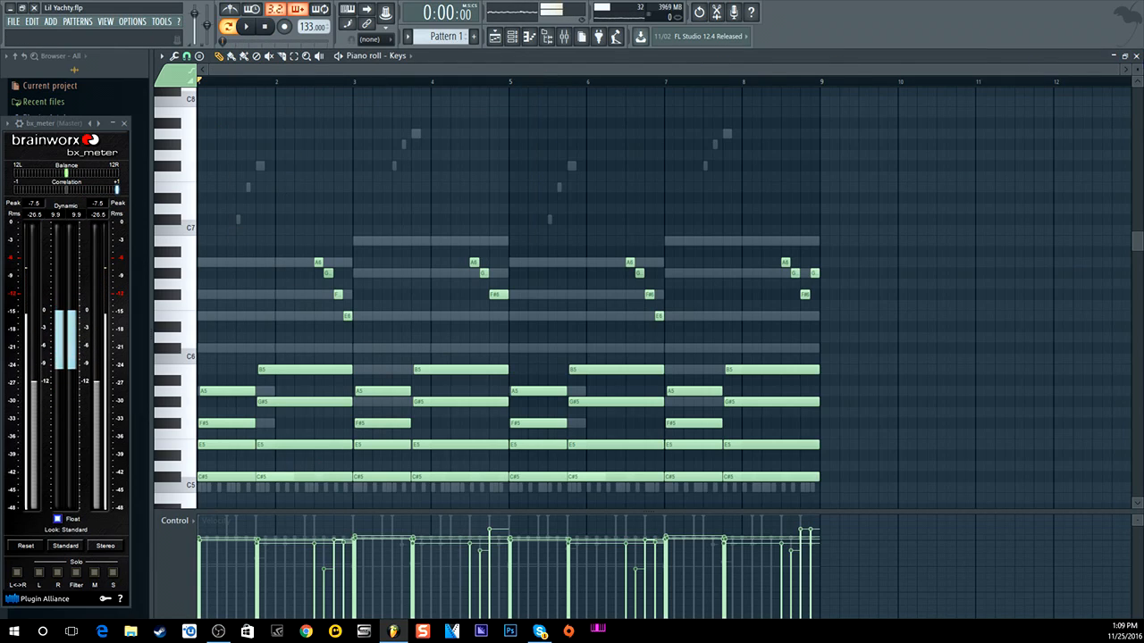
pyautogui.click(1135, 55)
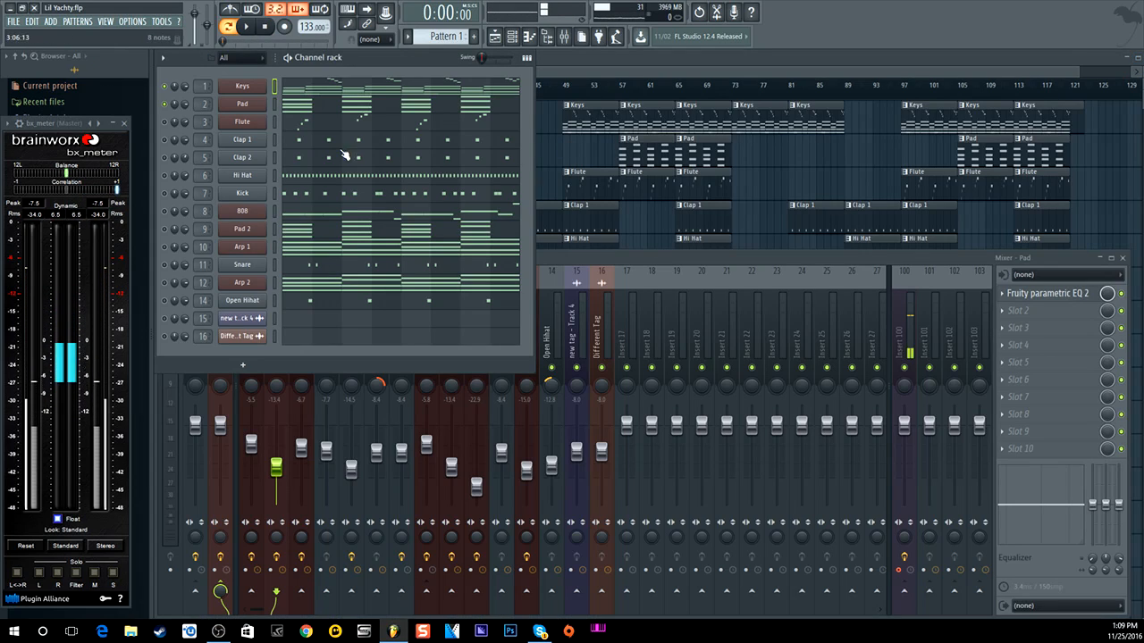
# Solo the Flute channel and open its Omnisphere instrument to view the Breathing Glass Flutes patch, and close it
pyautogui.click(167, 125)
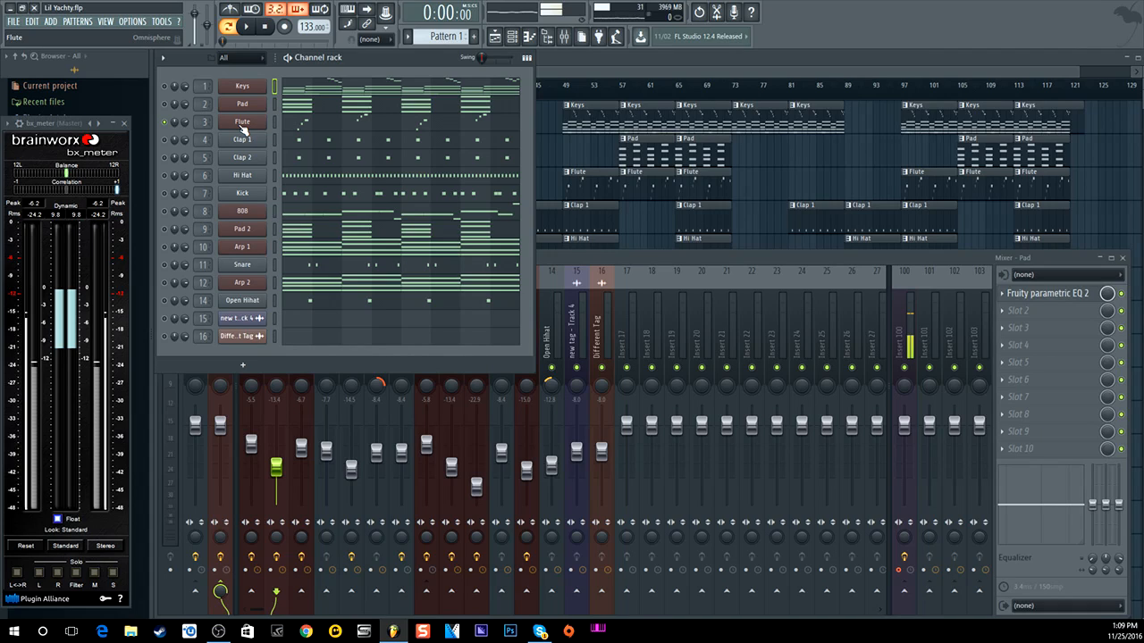
pyautogui.click(242, 123)
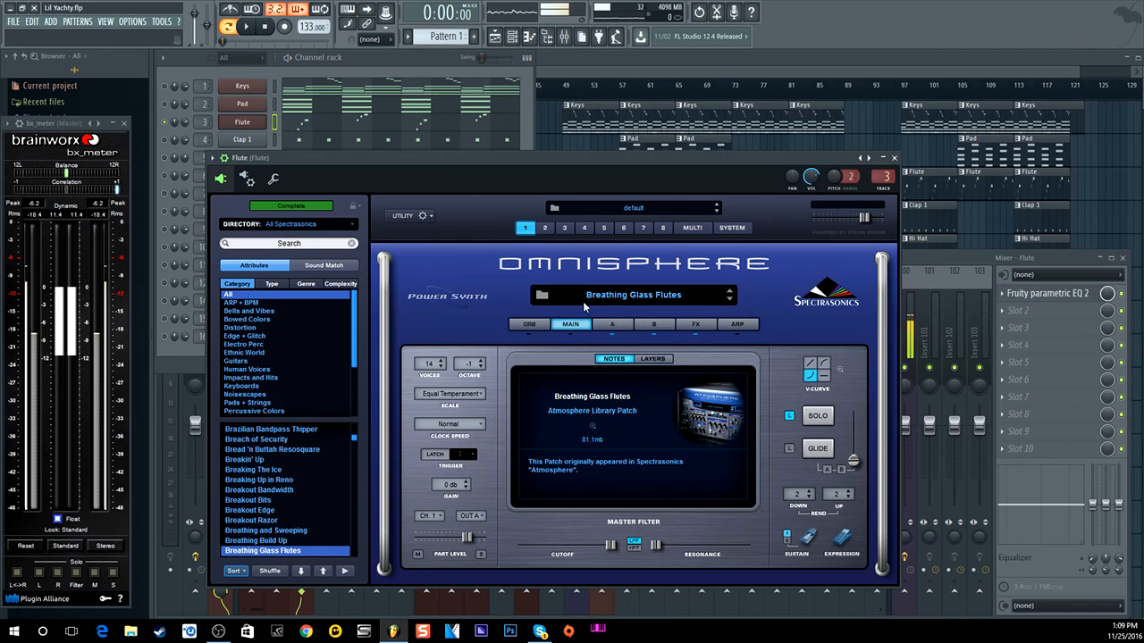
pyautogui.click(894, 157)
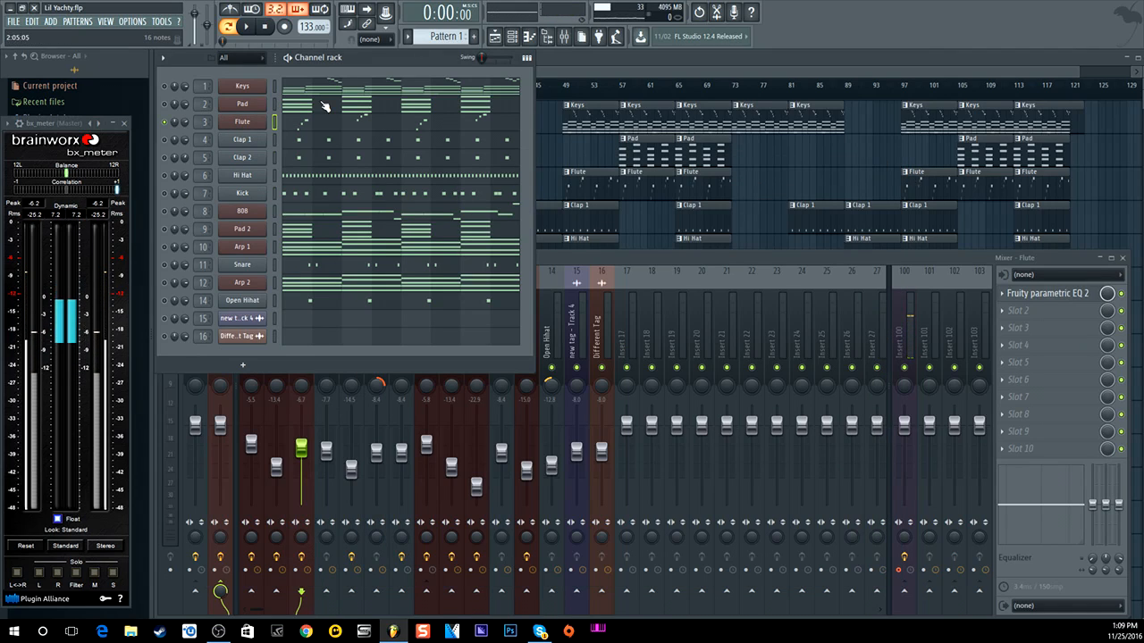
# Play the soloed Flute melody, and open its notes in the piano roll to examine them
pyautogui.click(248, 28)
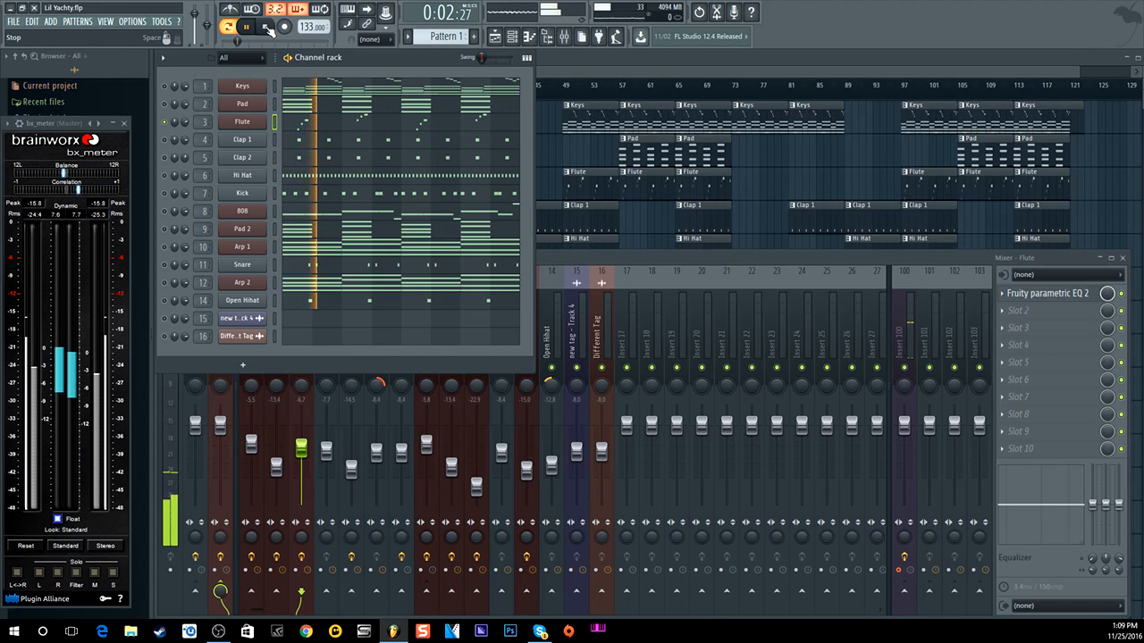
pyautogui.click(267, 27)
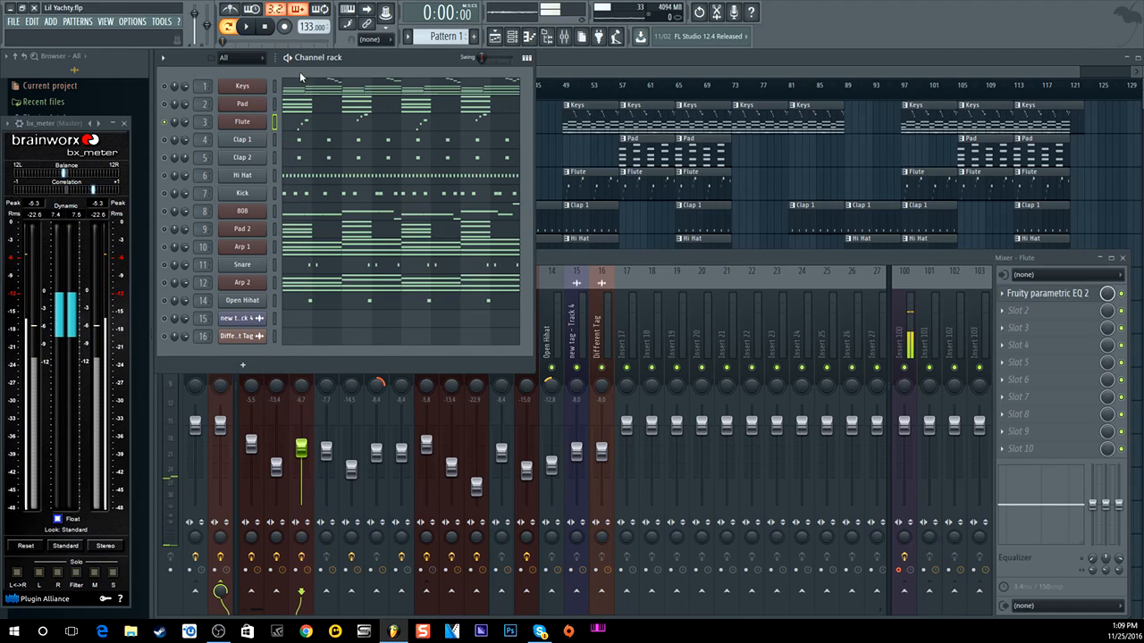
pyautogui.click(328, 123)
pyautogui.scroll(1, 256, 239)
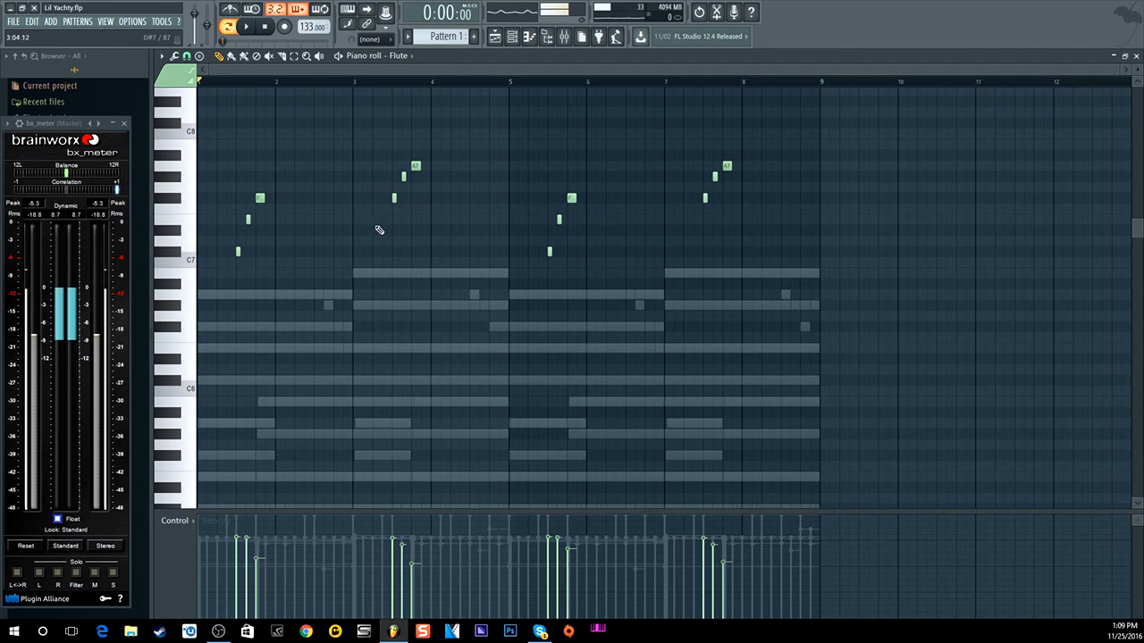
# Unmute the Pad alongside the Flute, and open the Flute track's Fruity parametric EQ 2 to examine its curve
pyautogui.click(514, 36)
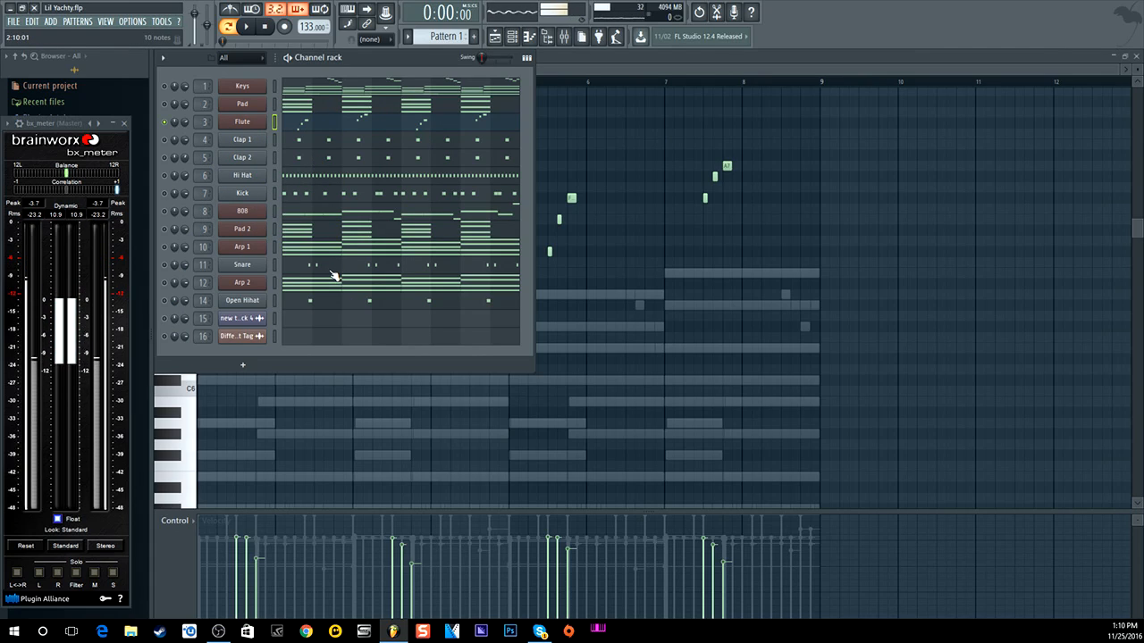
pyautogui.click(164, 104)
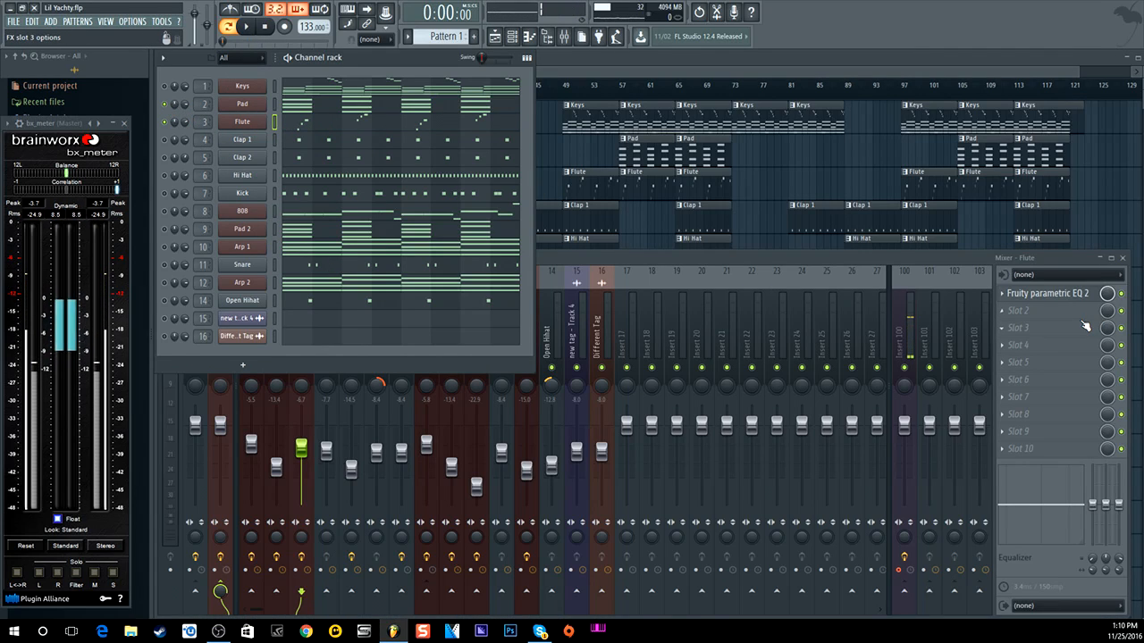
pyautogui.doubleClick(207, 125)
pyautogui.click(207, 125)
pyautogui.click(207, 125)
pyautogui.click(1041, 295)
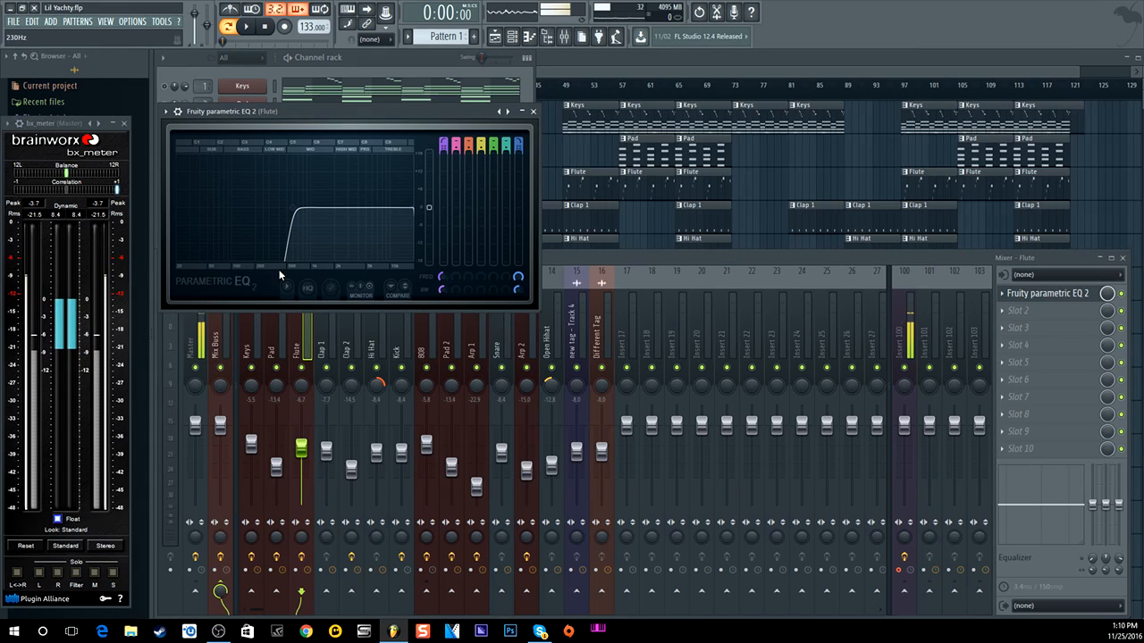
pyautogui.click(532, 111)
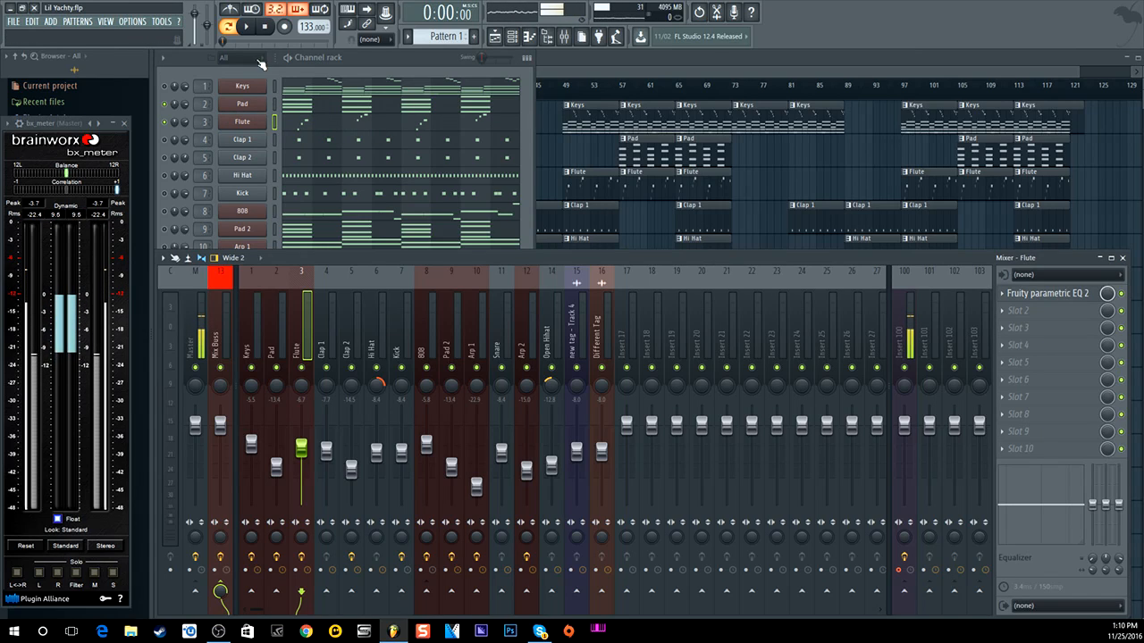
# Play the Pad and Flute channels together, stop playback, and mute both channels
pyautogui.click(245, 25)
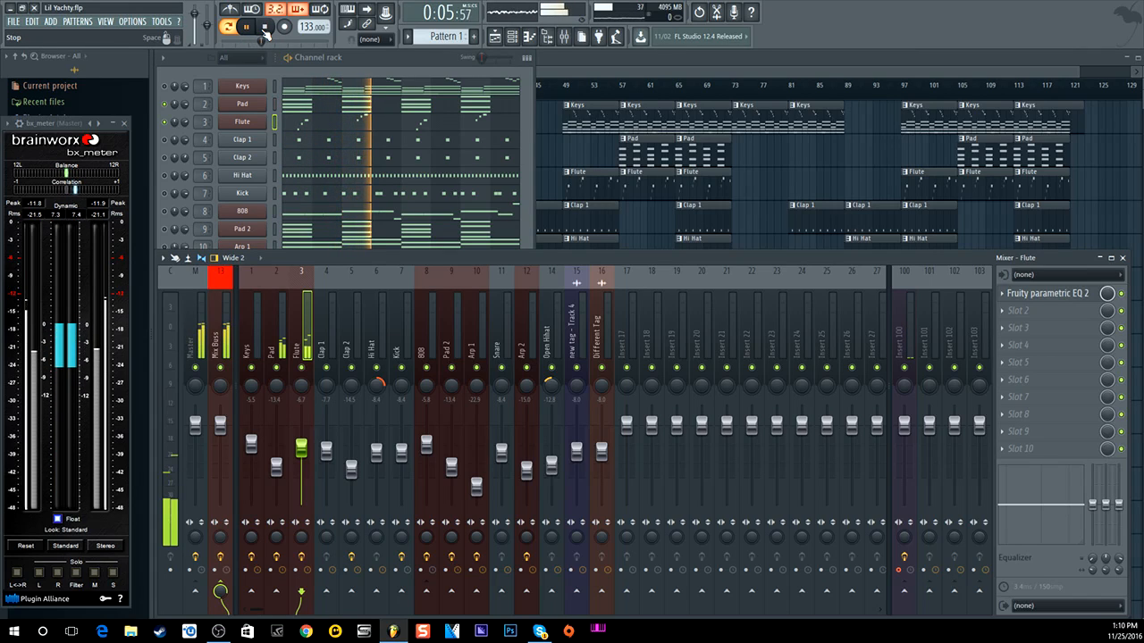
pyautogui.click(265, 26)
pyautogui.click(170, 123)
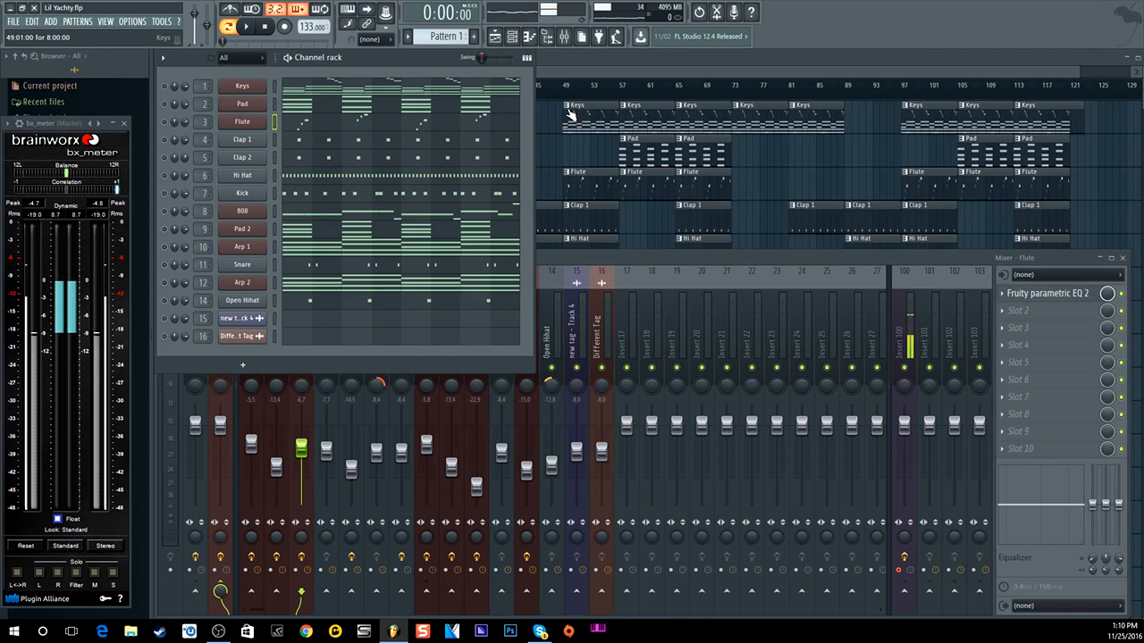
# Leave only the Clap 1 and Clap 2 channels unmuted, and compare the effect slots on their mixer tracks
pyautogui.click(165, 159)
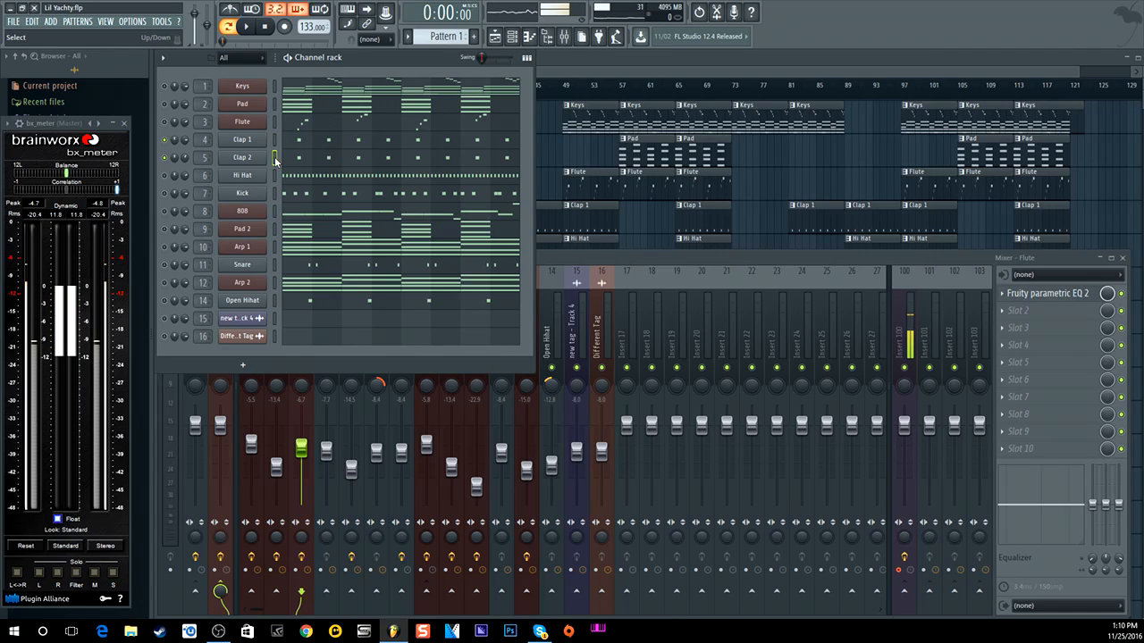
pyautogui.click(630, 261)
pyautogui.click(328, 349)
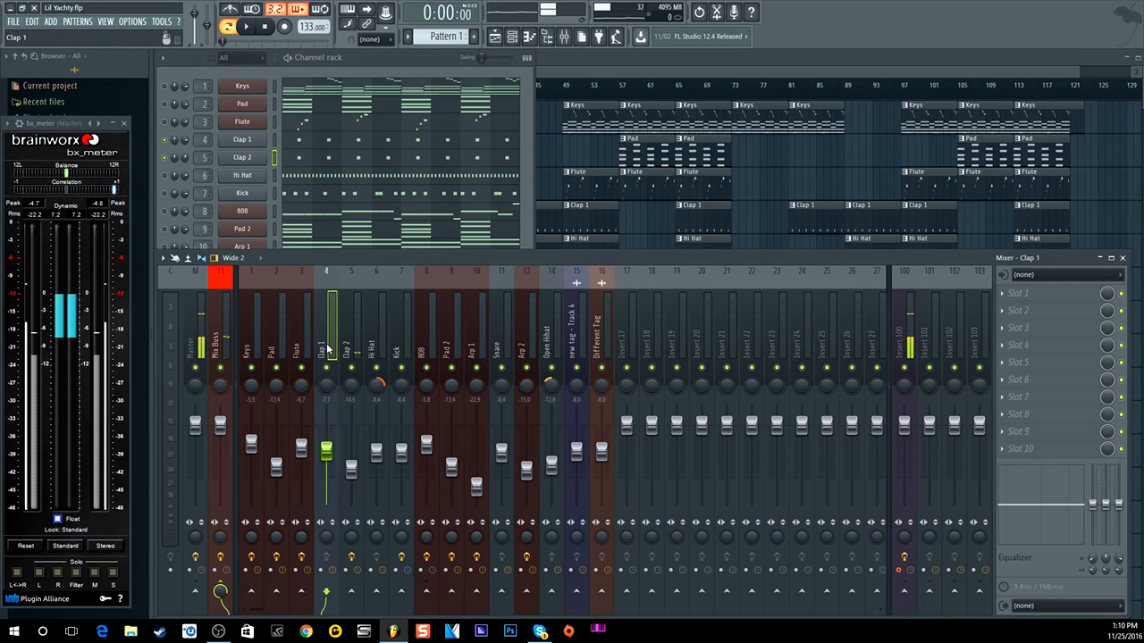
pyautogui.click(351, 344)
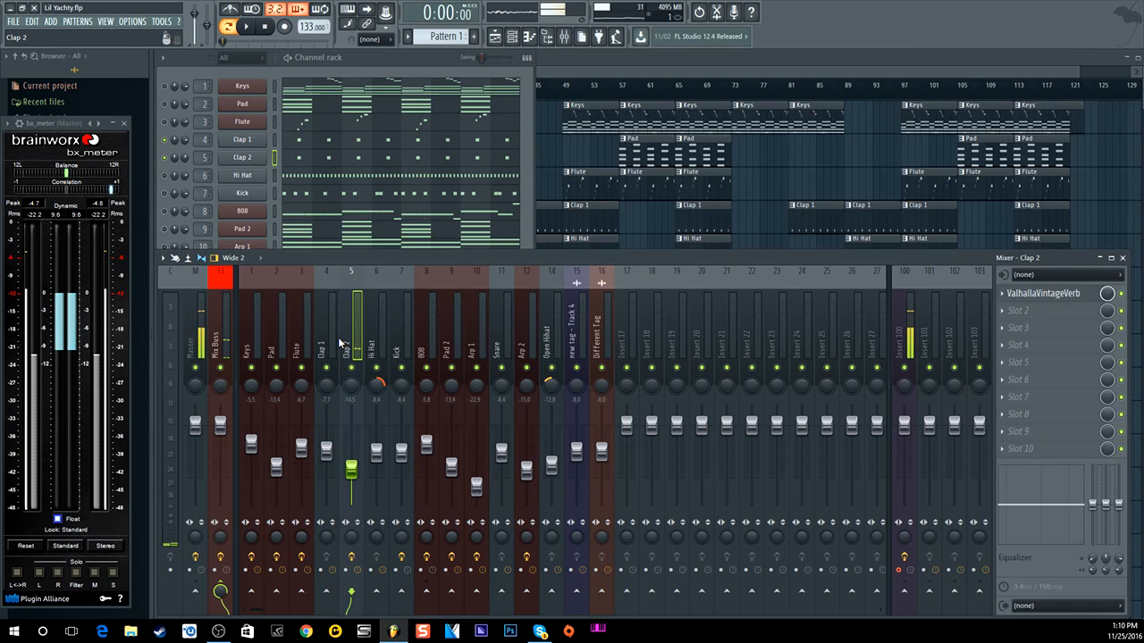
pyautogui.click(329, 347)
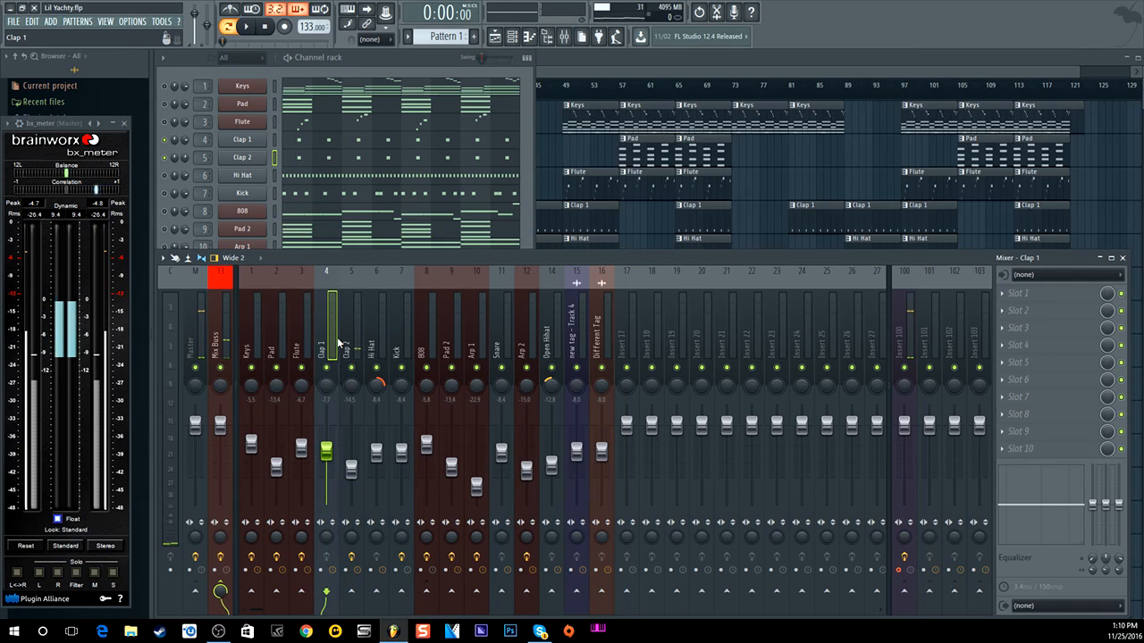
# Compare the Clap 1 and Clap 2 mixer tracks, and open Clap 2's ValhallaVintageVerb to examine its reverb settings before closing it
pyautogui.click(268, 137)
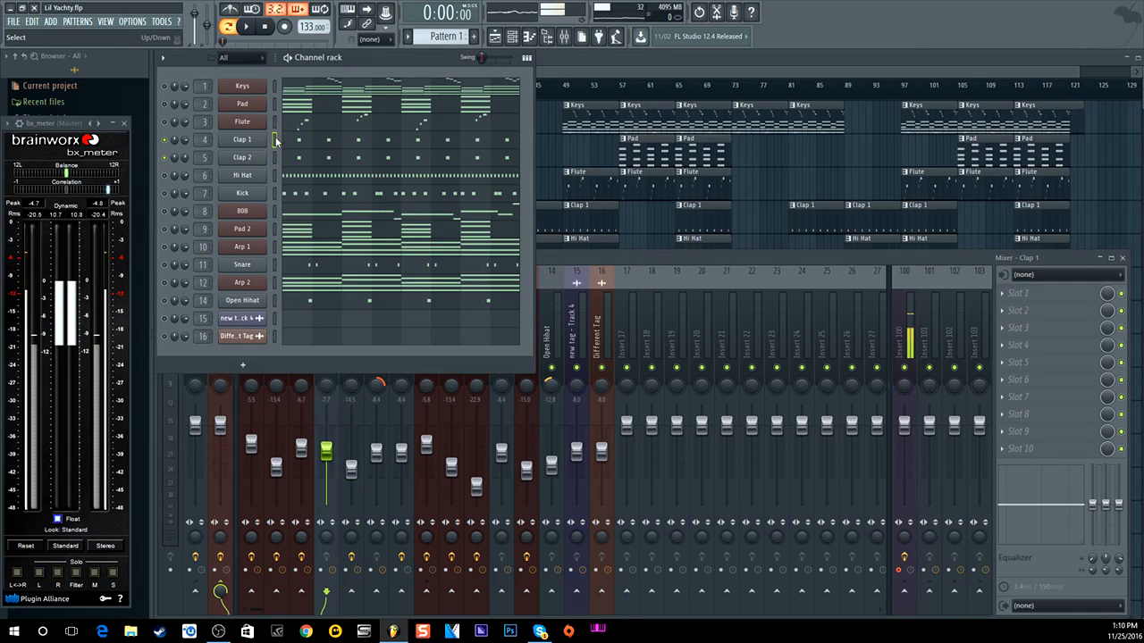
pyautogui.click(592, 258)
pyautogui.click(344, 344)
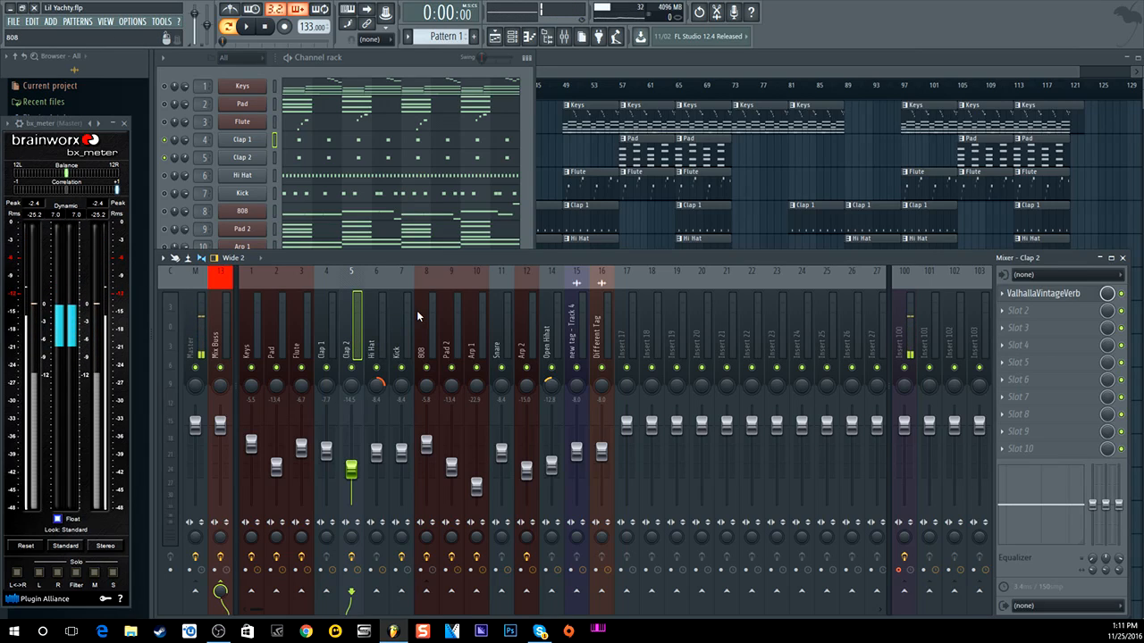
pyautogui.click(1062, 297)
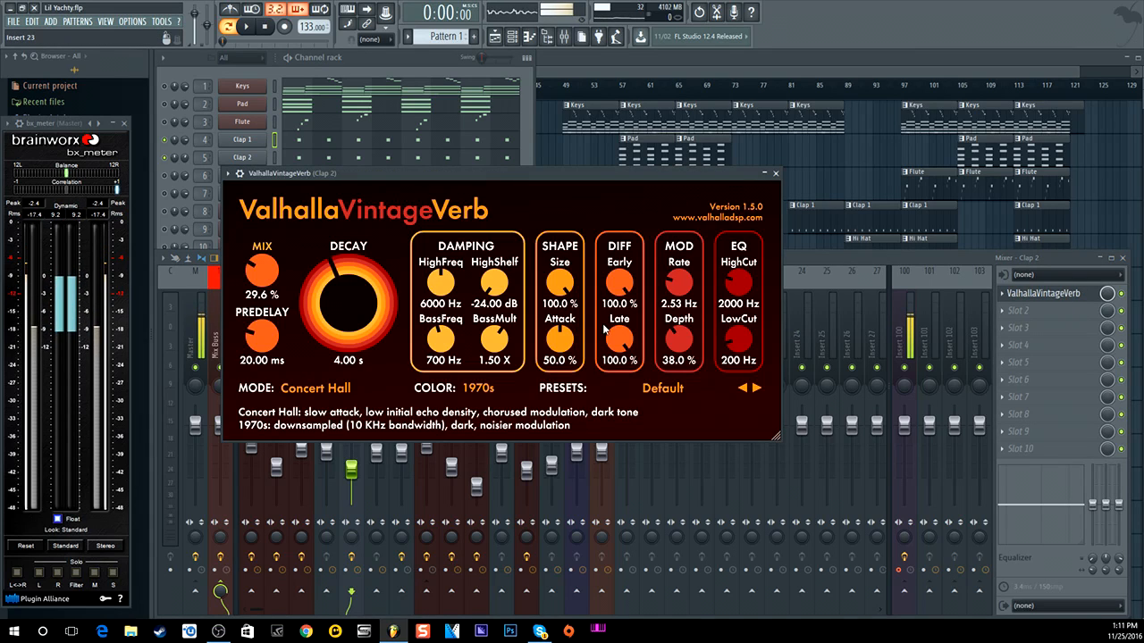
pyautogui.moveTo(563, 175); pyautogui.dragTo(490, 132)
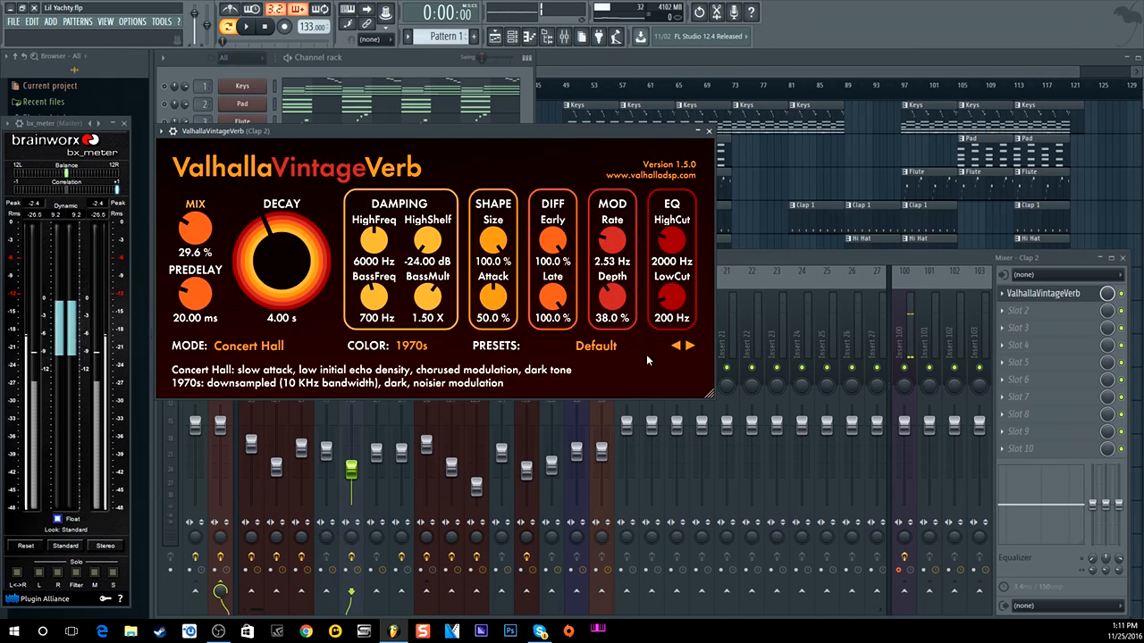
pyautogui.click(708, 131)
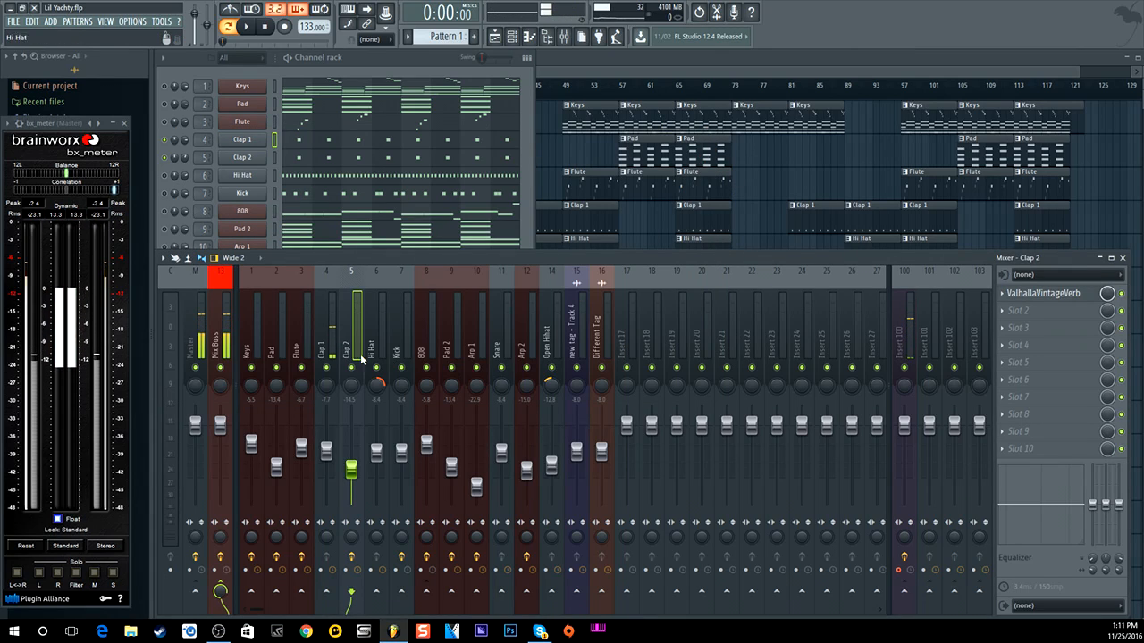
# Play the two clap channels together, stop playback, and bring the mixer back into view
pyautogui.click(276, 158)
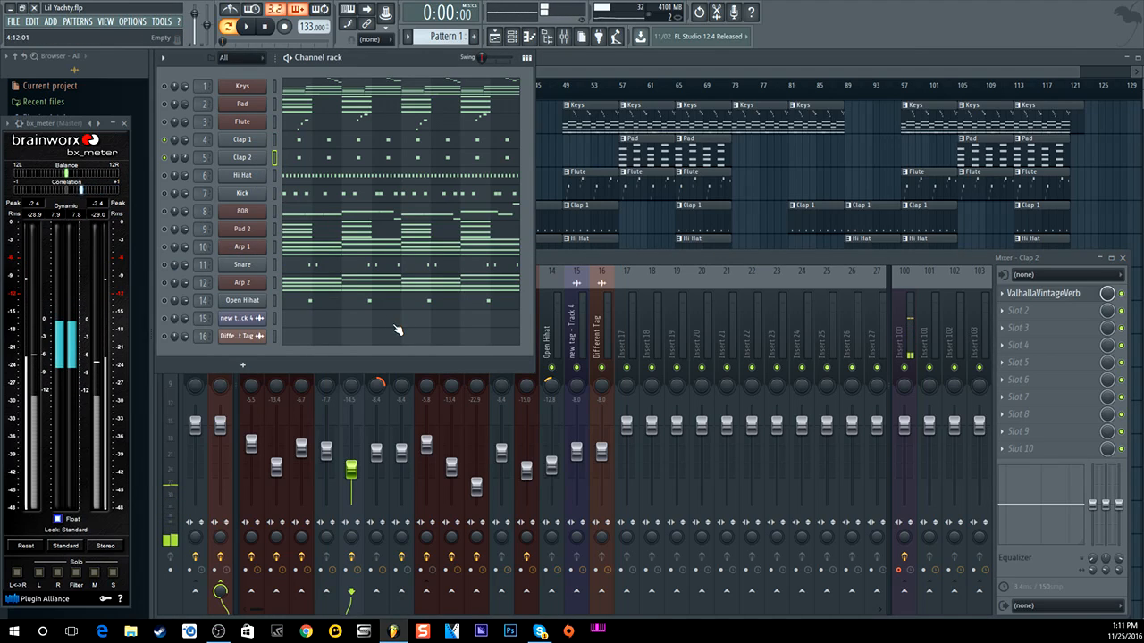
pyautogui.click(250, 28)
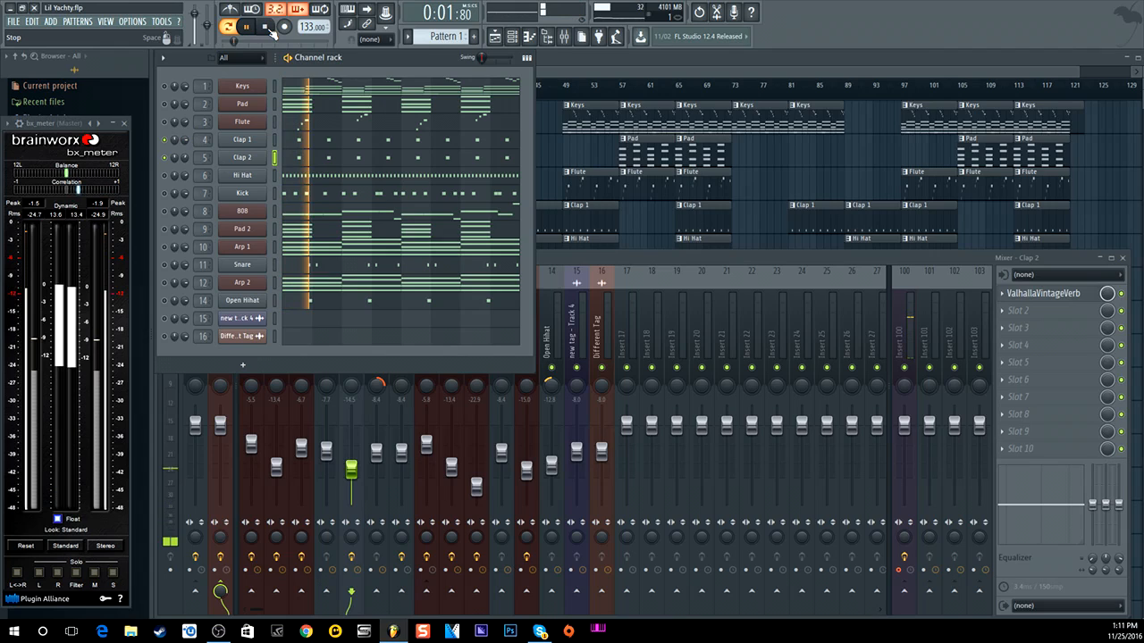
pyautogui.click(271, 27)
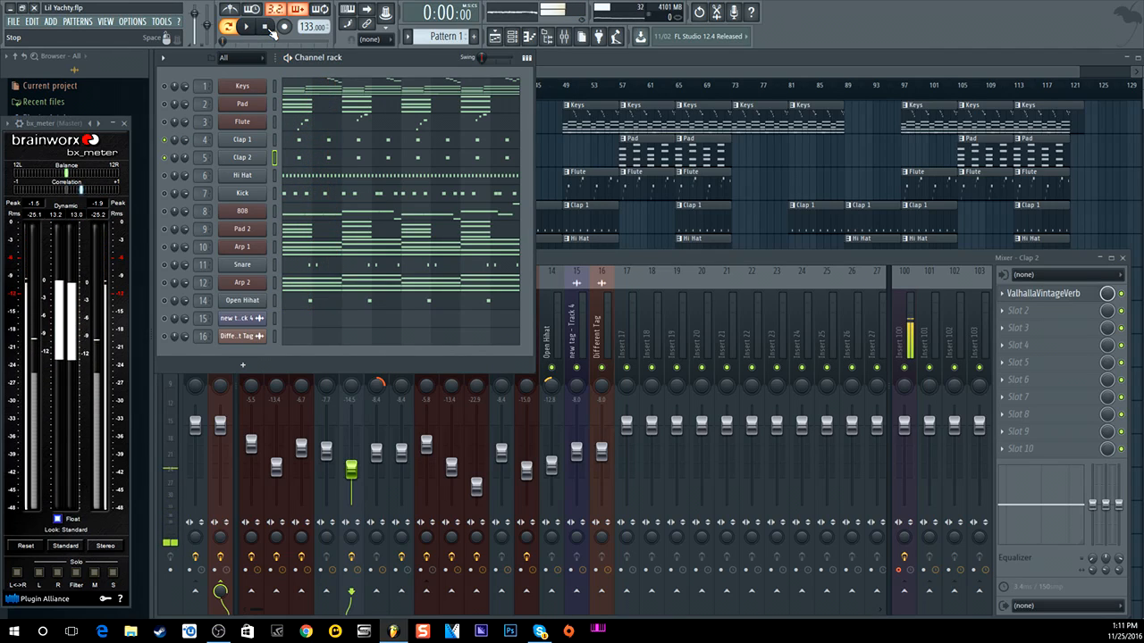
pyautogui.click(577, 262)
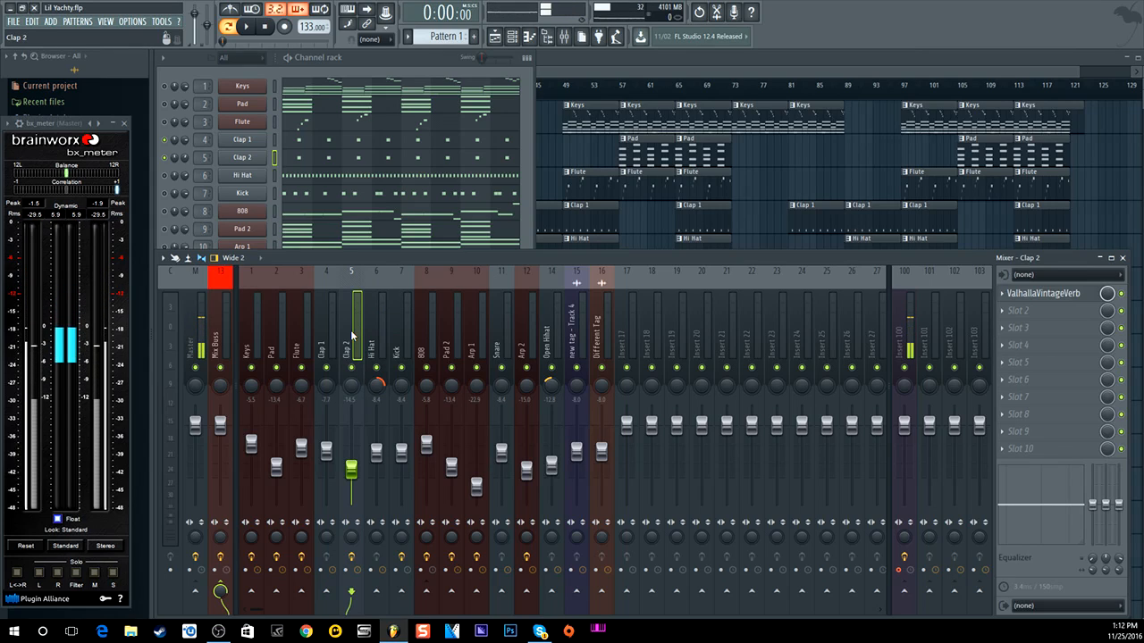
# Leave only the Hi Hat channel unmuted, and open its sampler settings to examine the sample
pyautogui.click(166, 152)
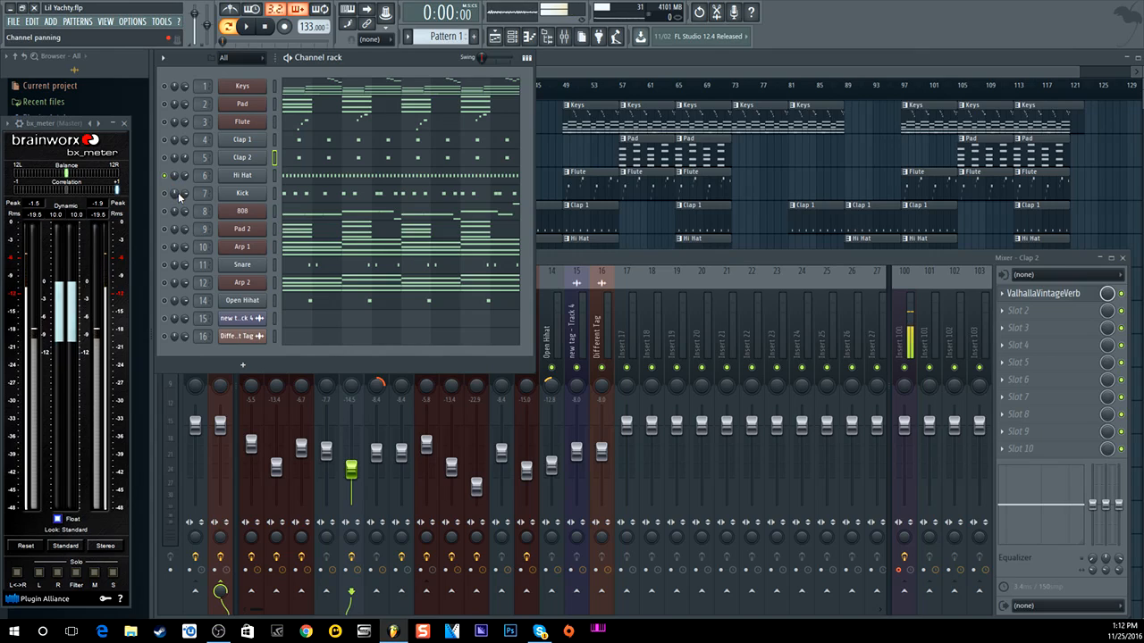
pyautogui.click(259, 176)
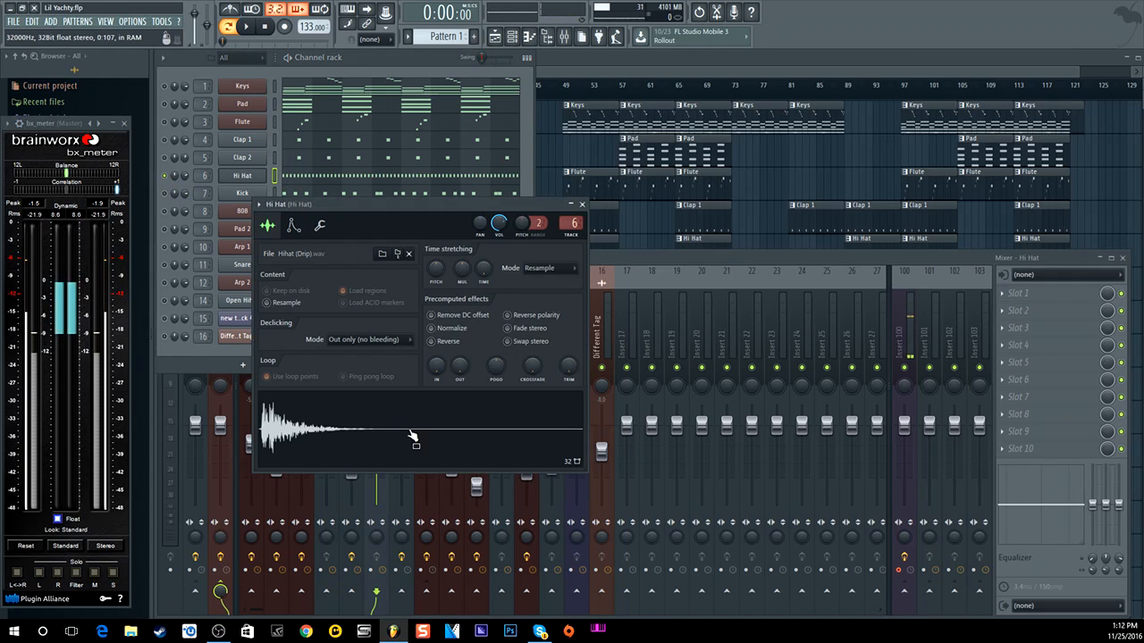
pyautogui.click(582, 204)
# Check the Hi Hat mixer track's effect slots and panning, and play its pattern briefly
pyautogui.click(358, 307)
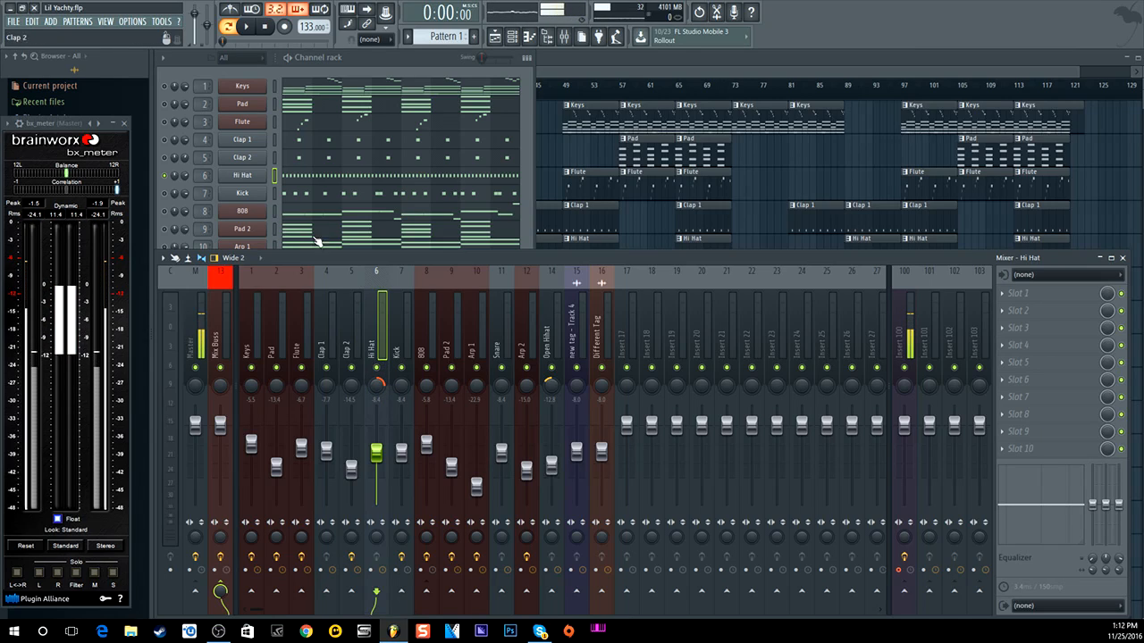
pyautogui.click(253, 31)
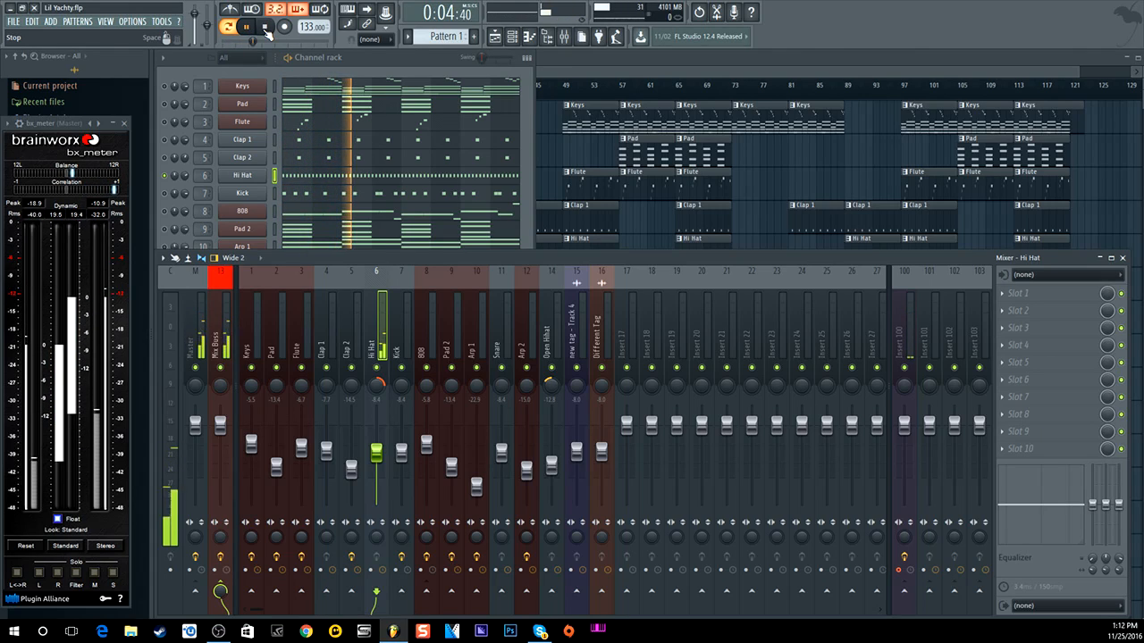
pyautogui.click(267, 30)
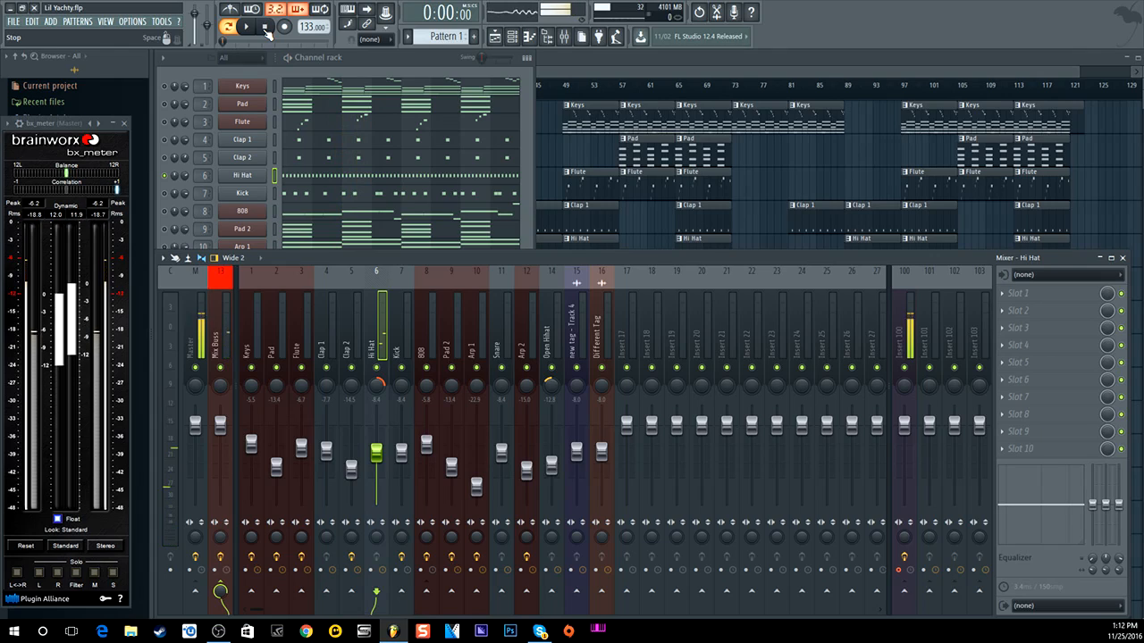
# Mute the Hi Hat and unmute the Kick, and open the Kick's sampler settings to audition its sample
pyautogui.click(163, 184)
pyautogui.click(164, 194)
pyautogui.click(249, 193)
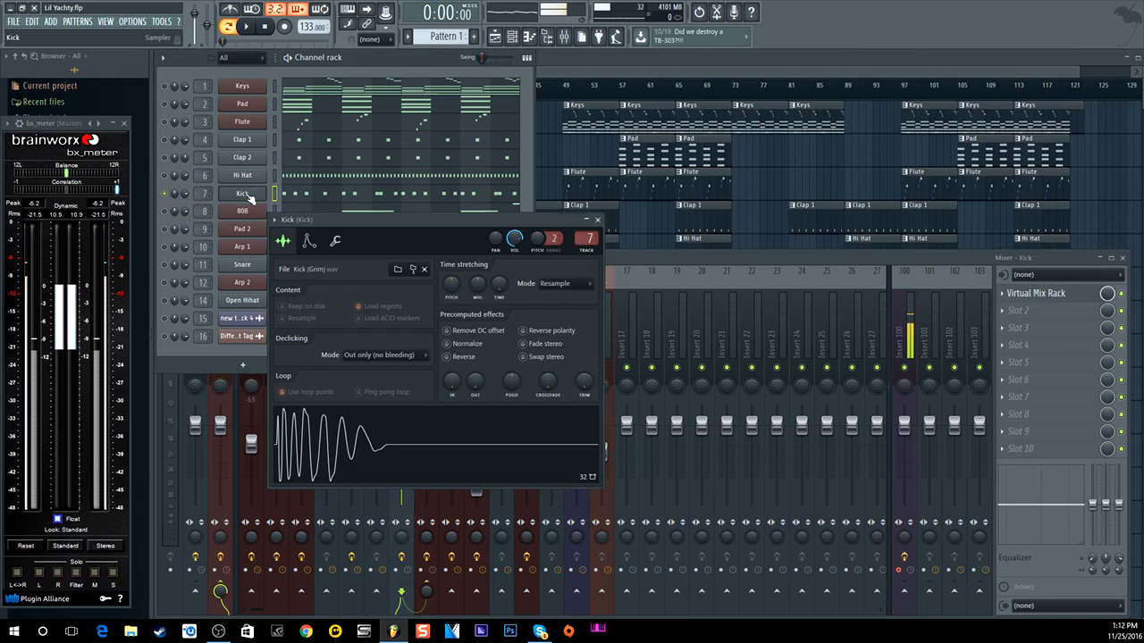
pyautogui.click(421, 446)
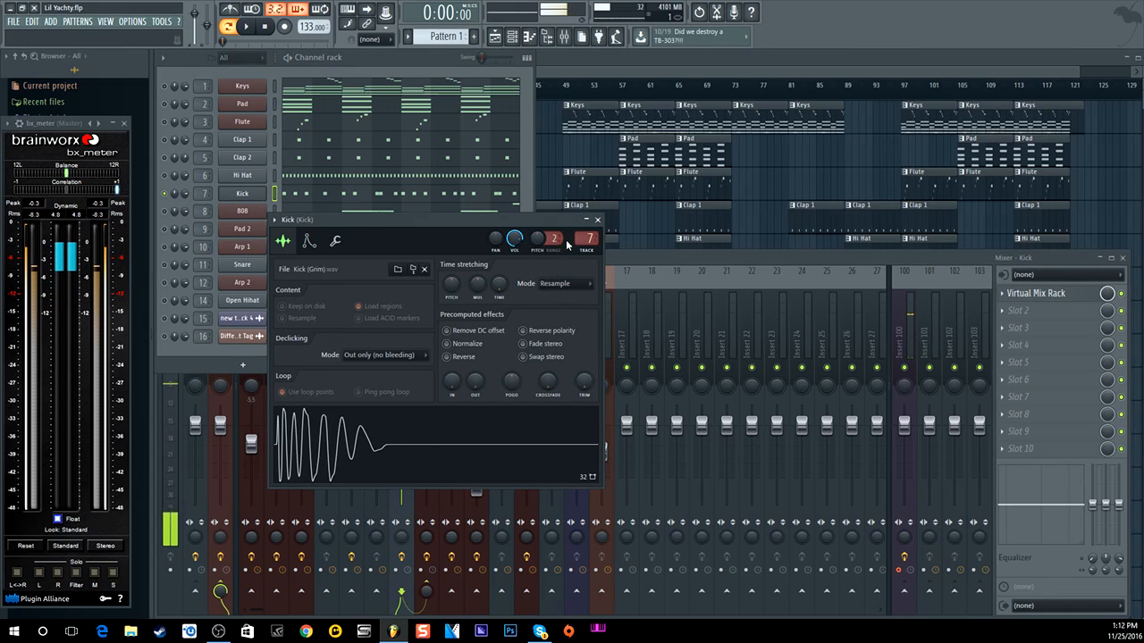
pyautogui.click(597, 220)
# Open the Virtual Mix Rack on the Kick's mixer track to examine its FG-116 and Revival modules
pyautogui.click(262, 195)
pyautogui.doubleClick(202, 194)
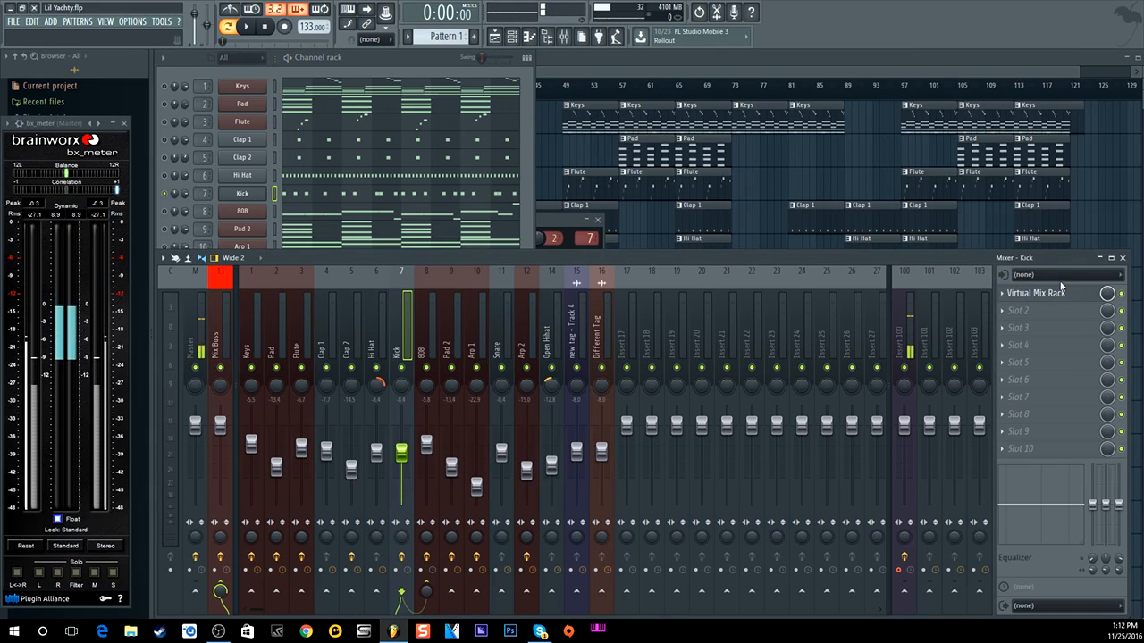
pyautogui.click(1035, 293)
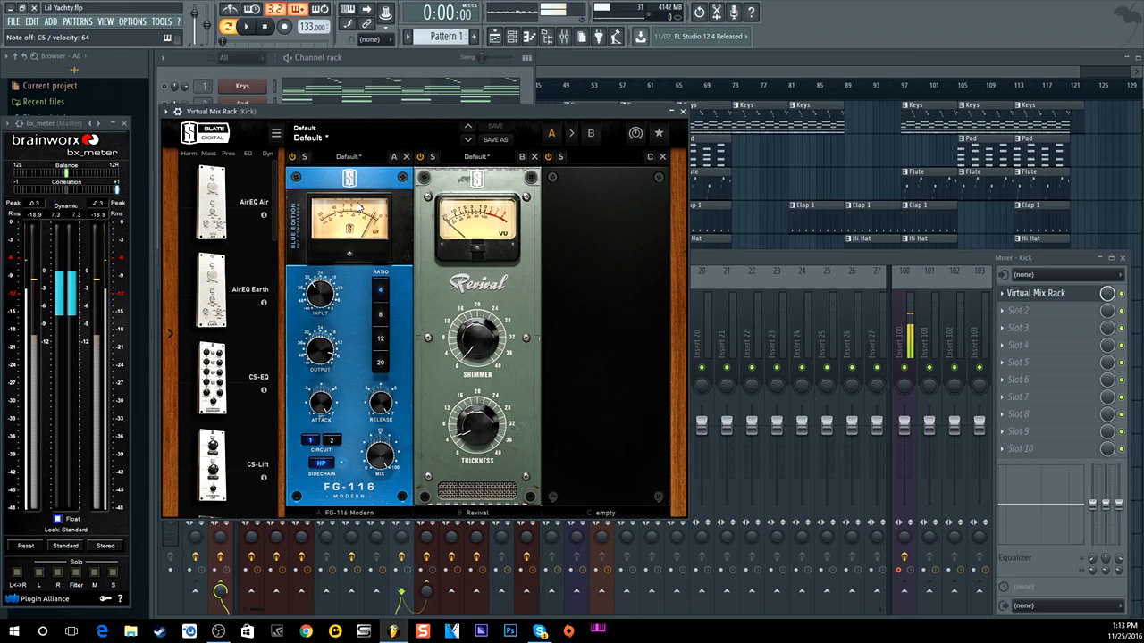
pyautogui.moveTo(515, 276); pyautogui.dragTo(494, 215)
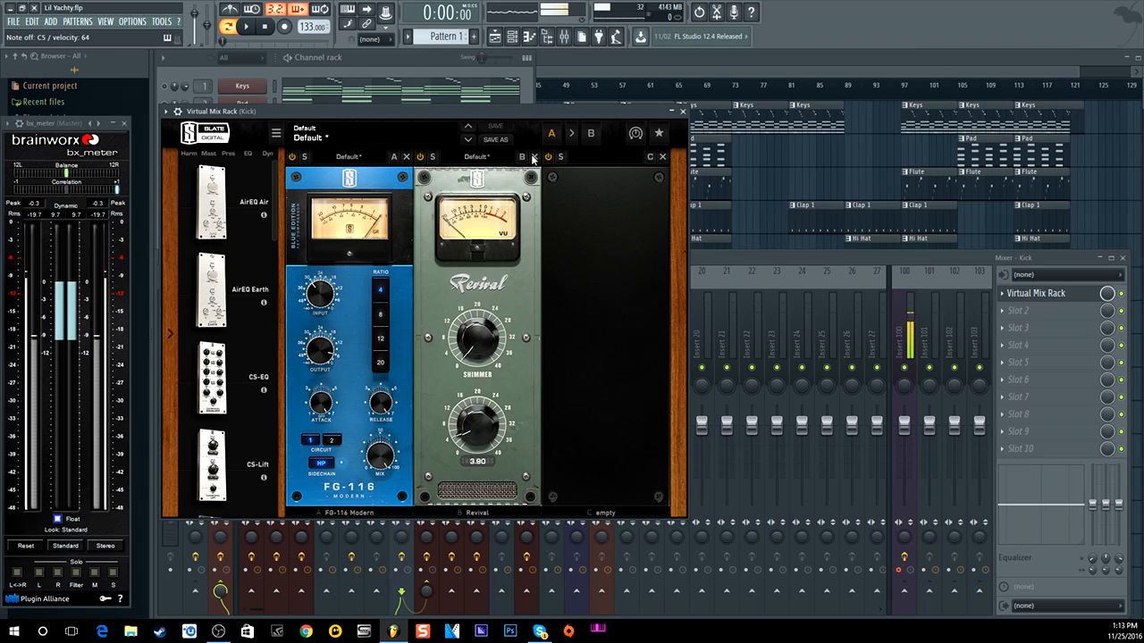
# Compare the Kick with the Revival module bypassed and enabled, leave it enabled, and close the Virtual Mix Rack
pyautogui.click(419, 158)
pyautogui.press('z')
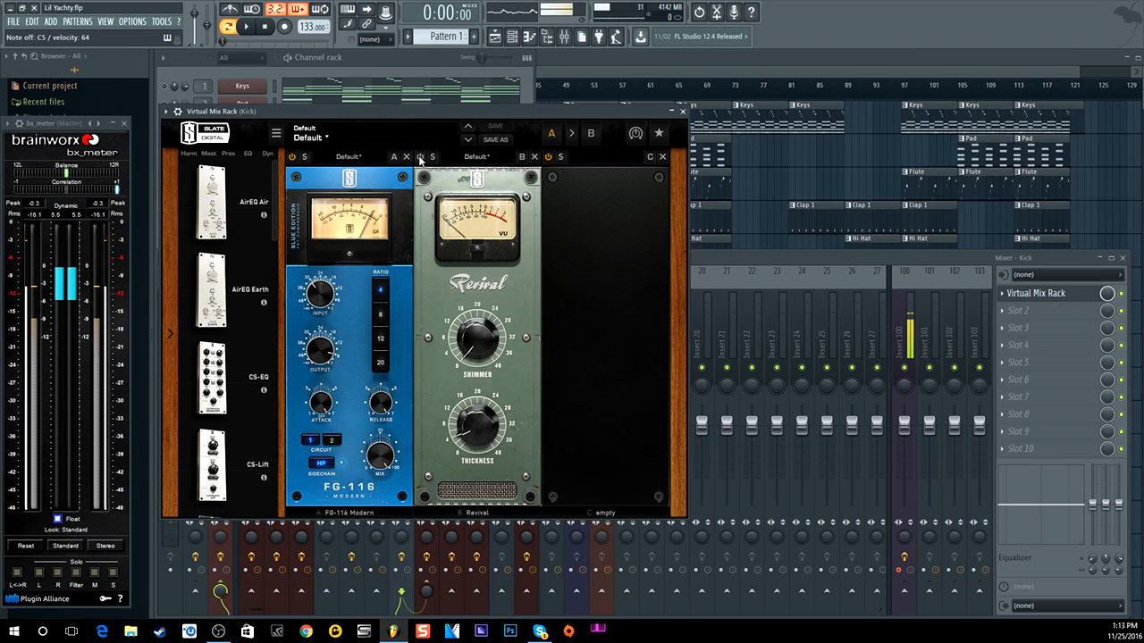
pyautogui.click(419, 158)
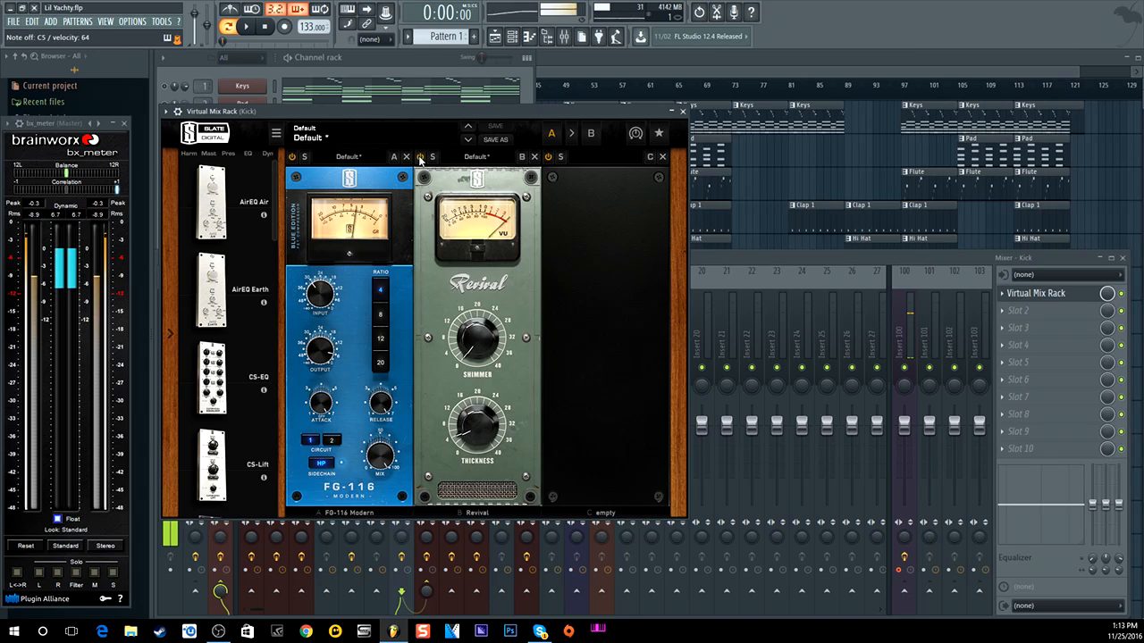
pyautogui.click(420, 159)
pyautogui.click(420, 159)
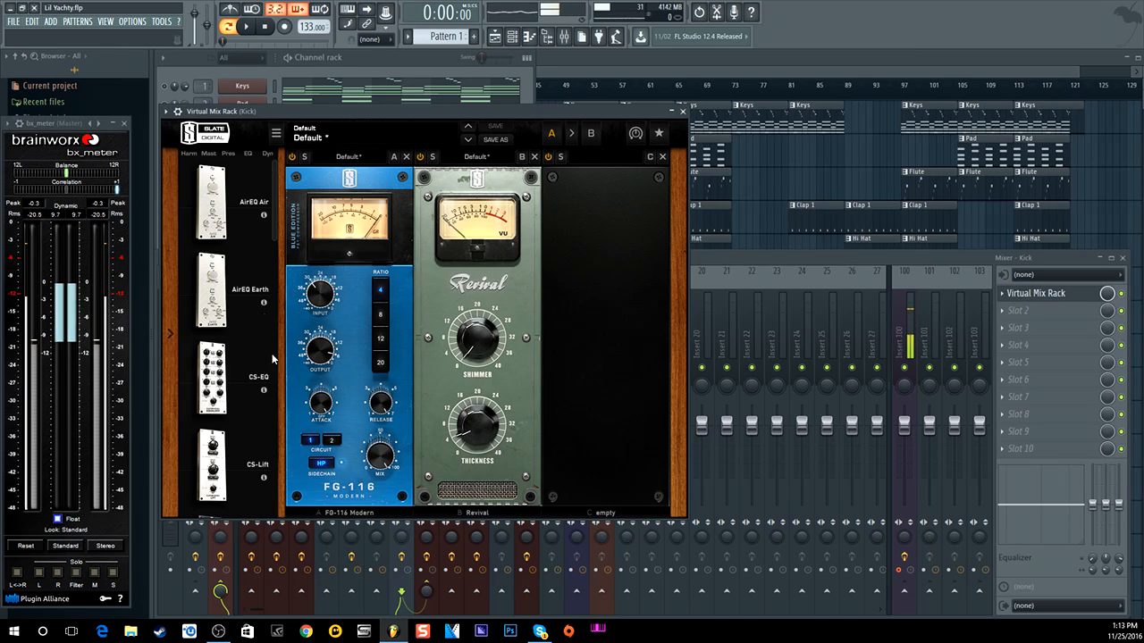
pyautogui.click(683, 113)
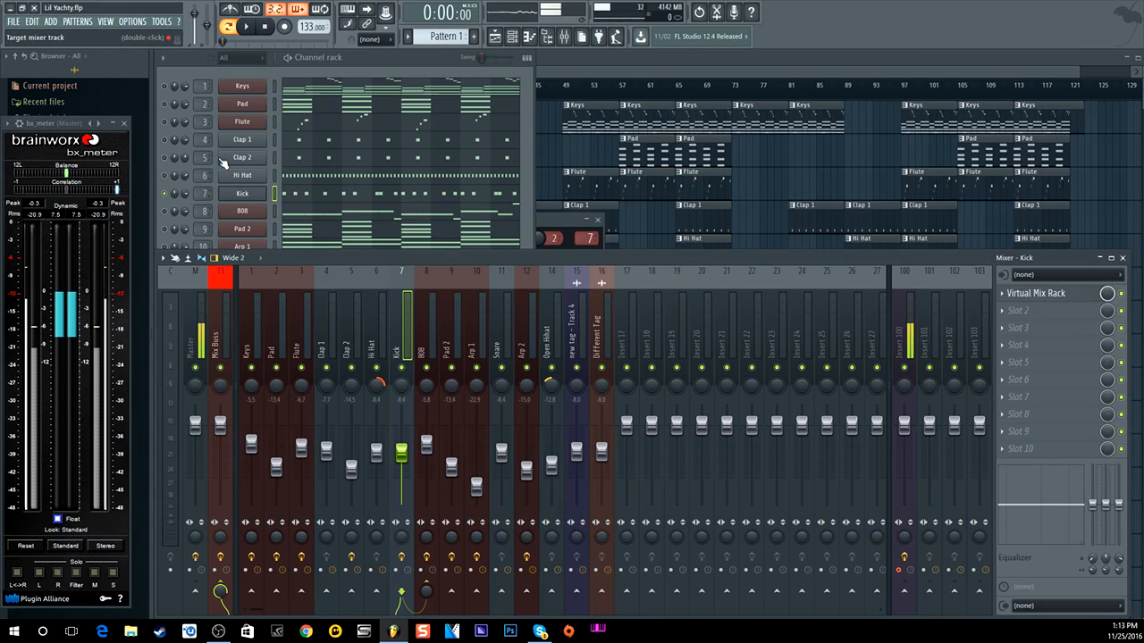
# Play the Kick alone, and play it again together with the unmuted Hi Hat, Clap 1 and Clap 2 channels
pyautogui.click(246, 27)
pyautogui.click(266, 27)
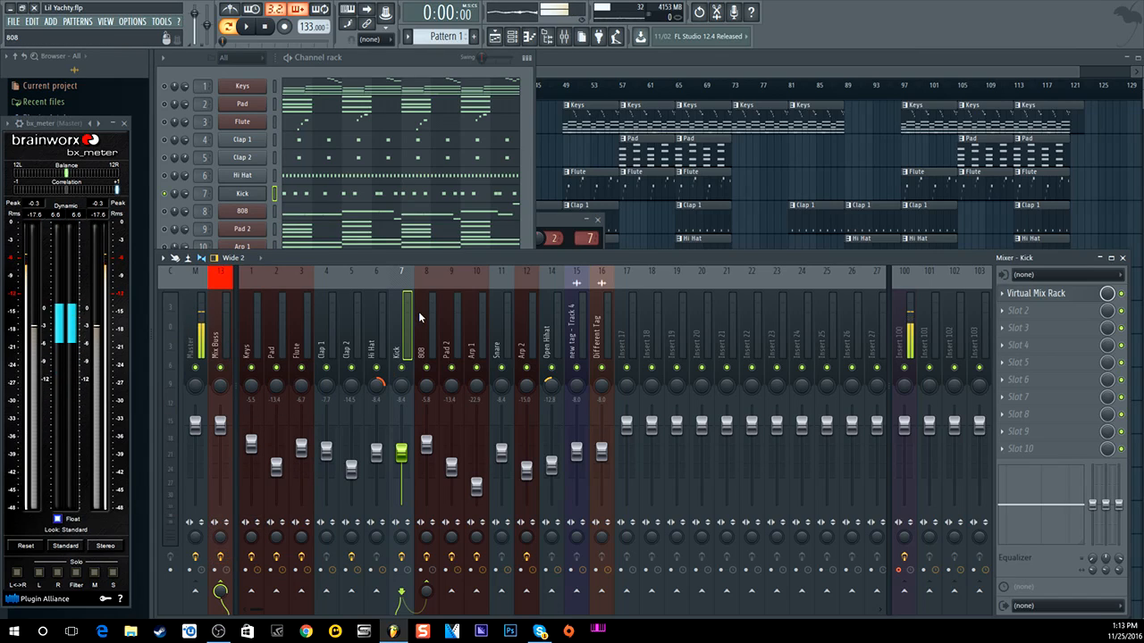
pyautogui.click(166, 179)
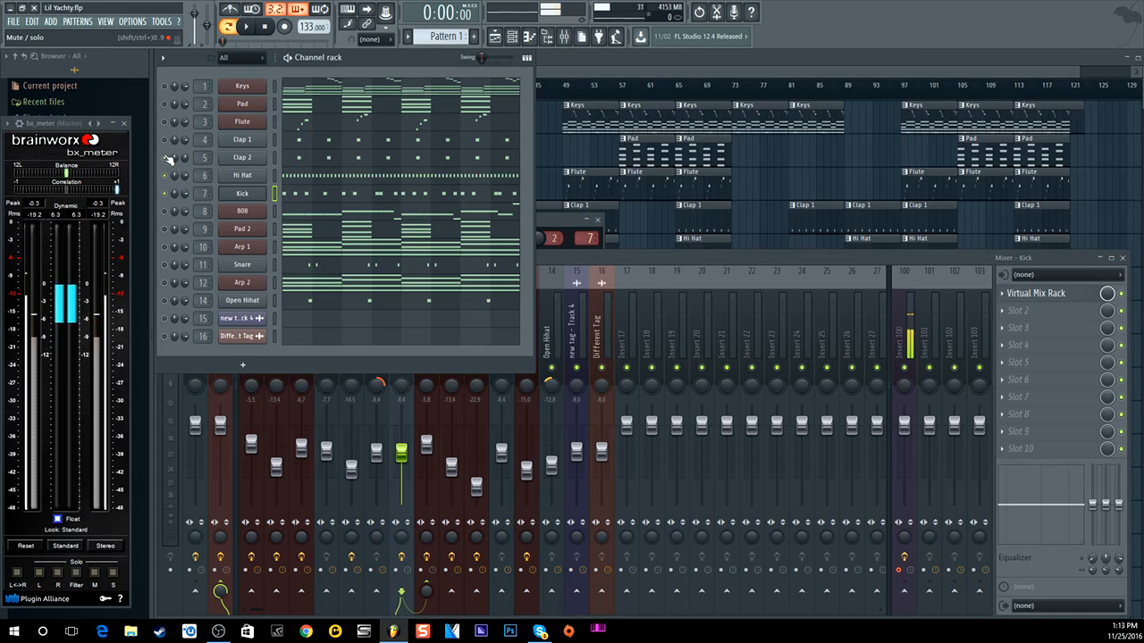
pyautogui.click(245, 27)
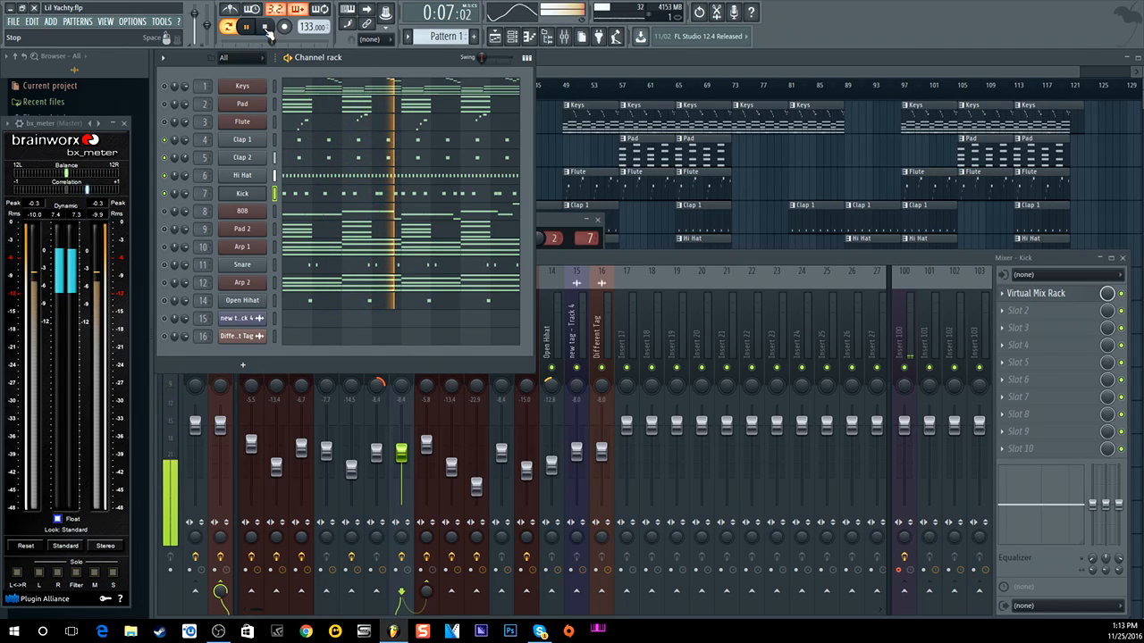
pyautogui.click(267, 28)
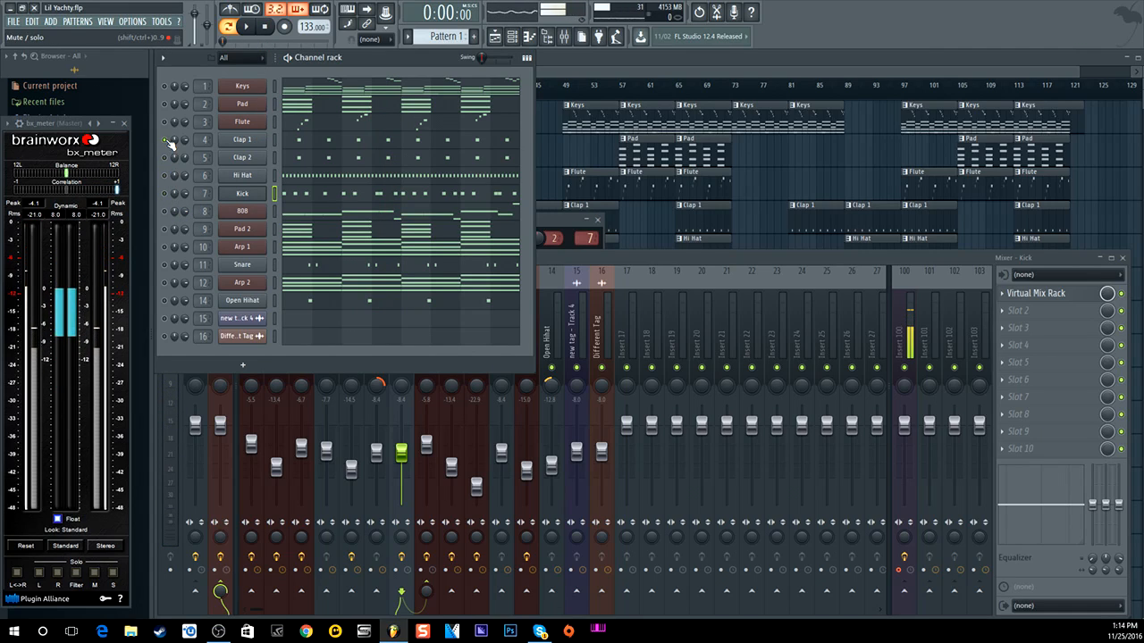
# Leave only the 808 channel unmuted, and open its Serum instrument to examine the BASS - 808 Nebula preset
pyautogui.click(166, 212)
pyautogui.click(241, 213)
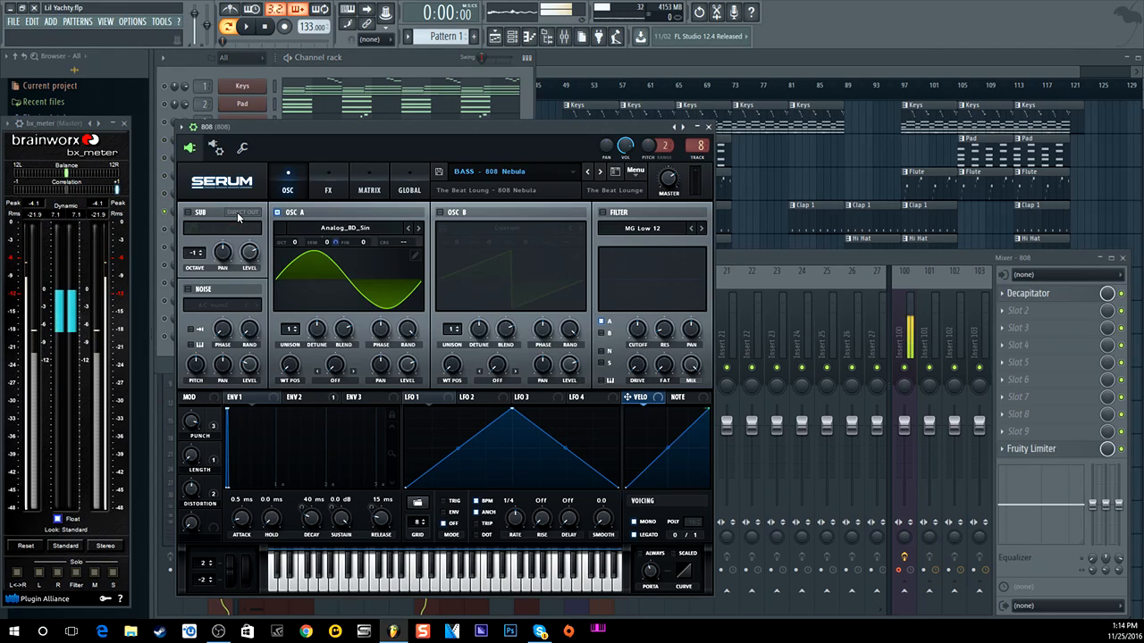
pyautogui.click(709, 127)
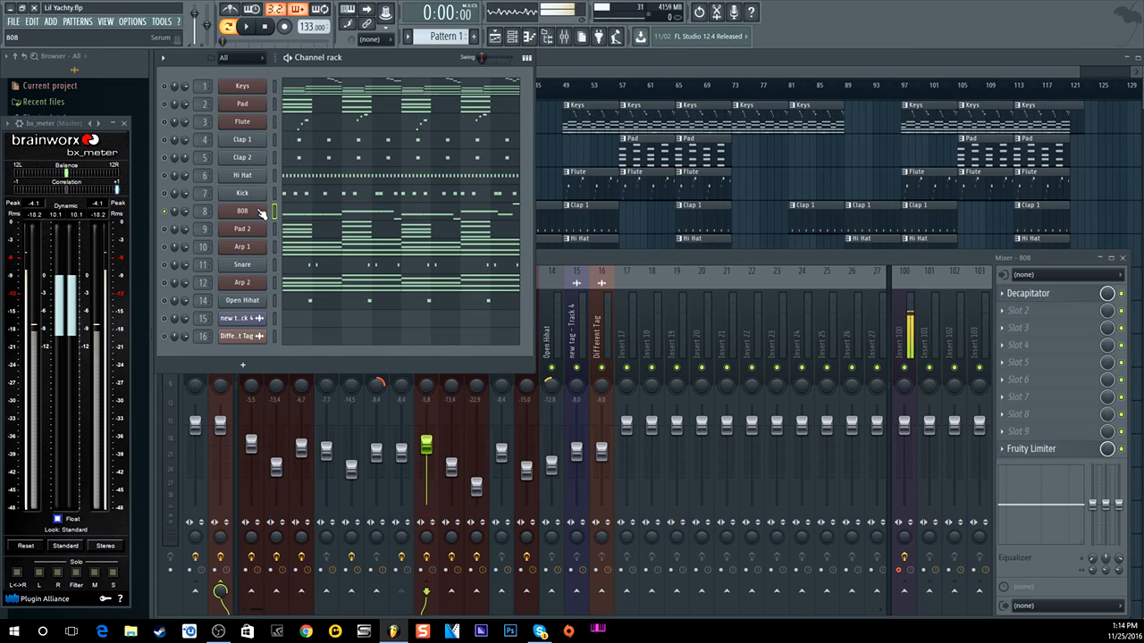
# Play the 808 bassline, and examine its piano roll notes against the ghost notes of the other channels
pyautogui.click(246, 27)
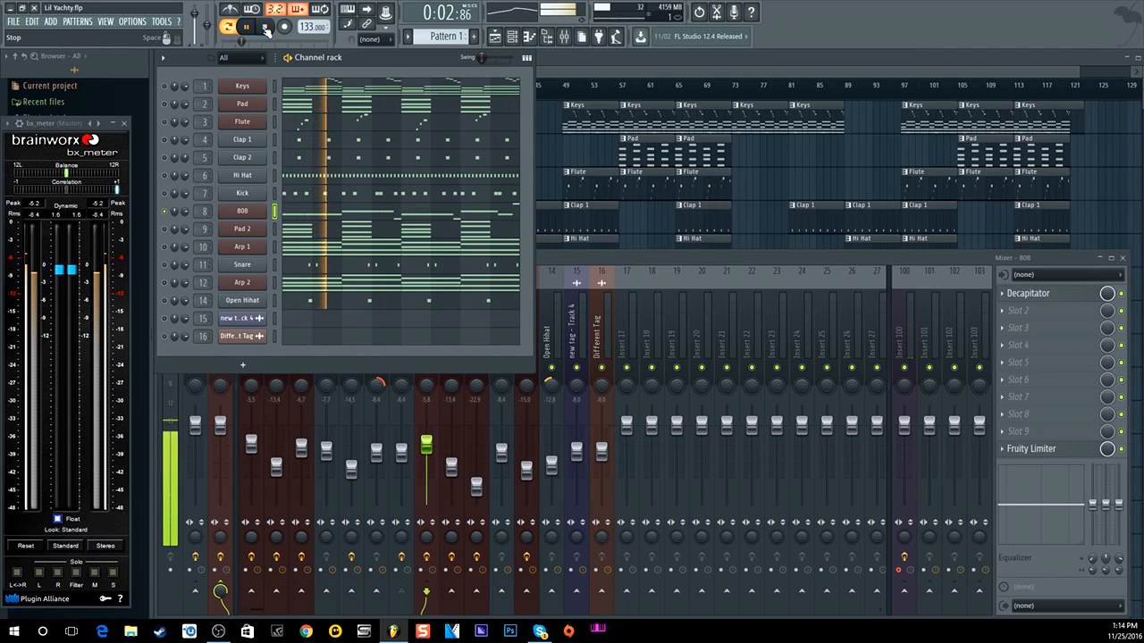
pyautogui.click(338, 213)
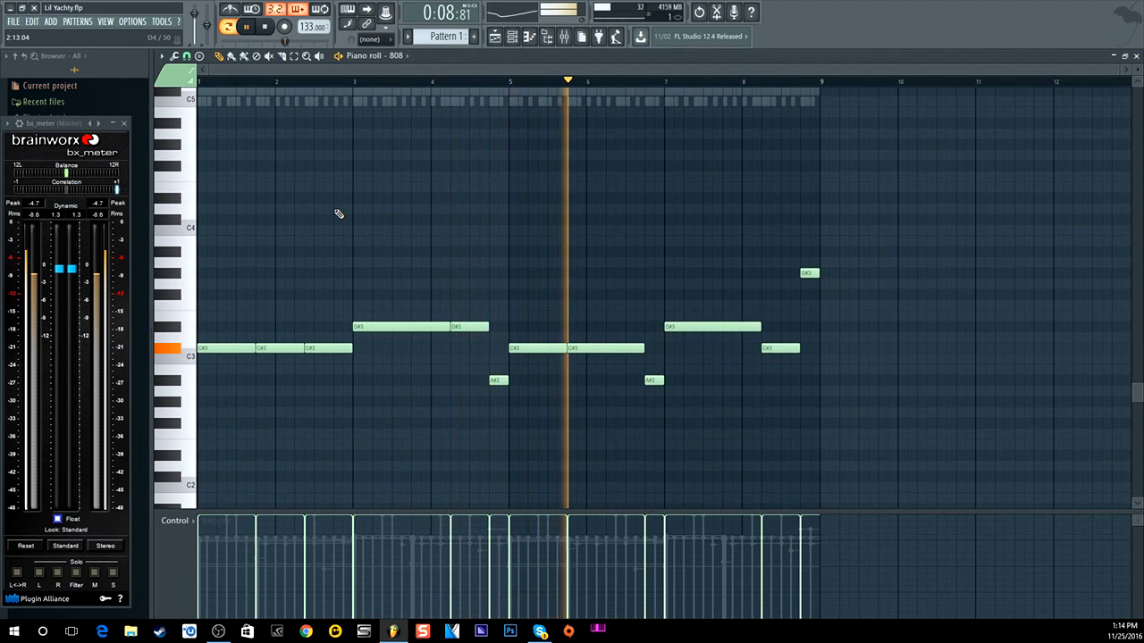
pyautogui.click(266, 26)
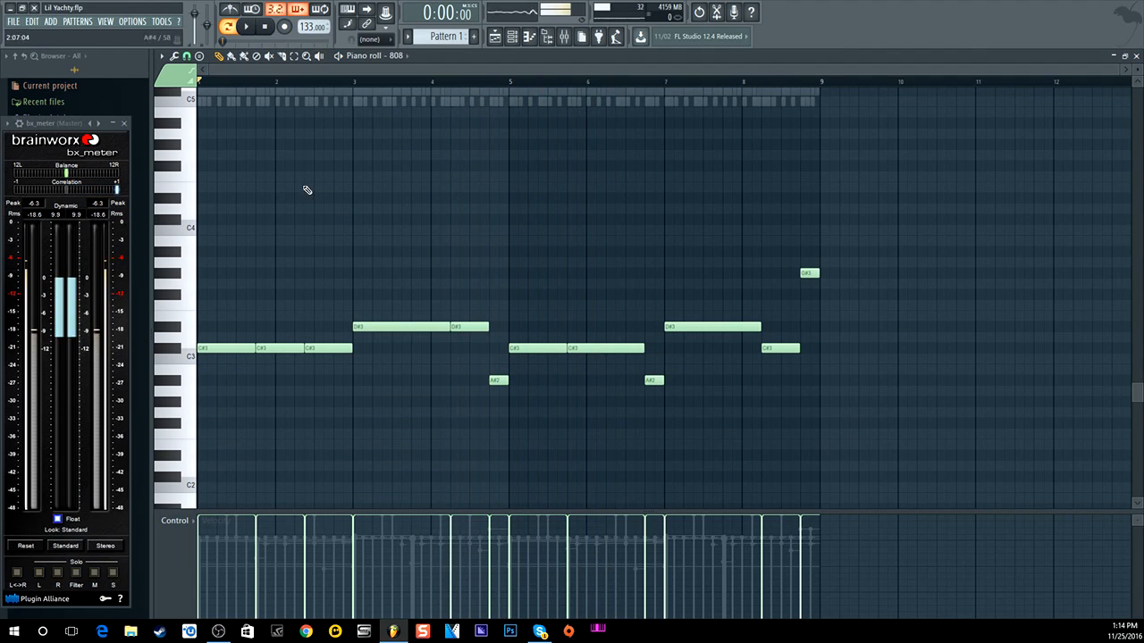
pyautogui.scroll(4, 332, 258)
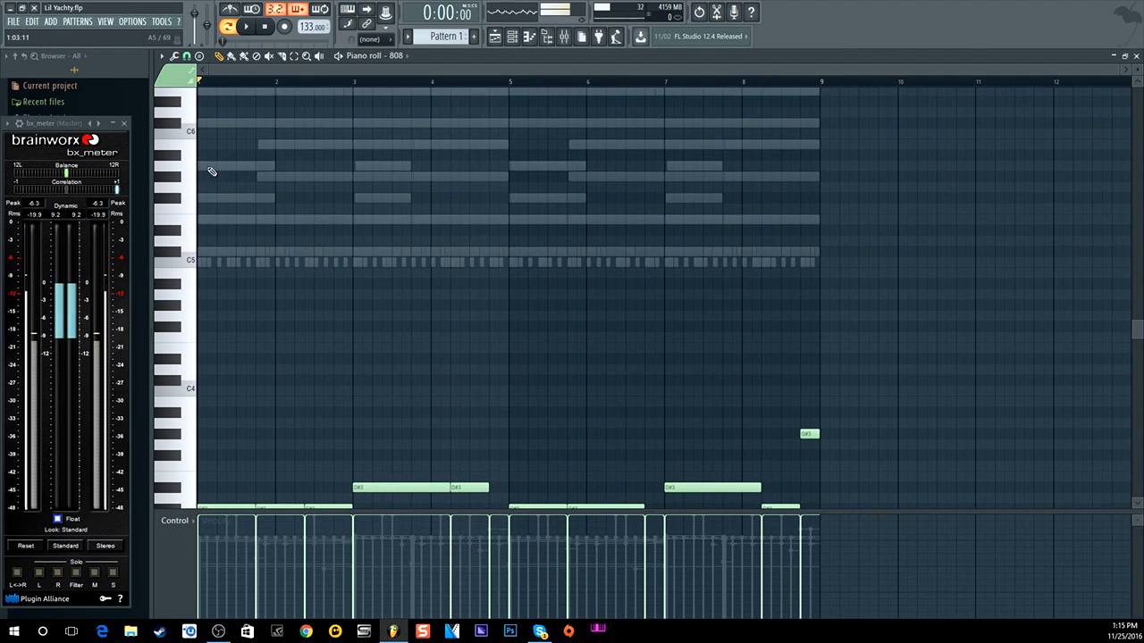
pyautogui.scroll(3, 236, 204)
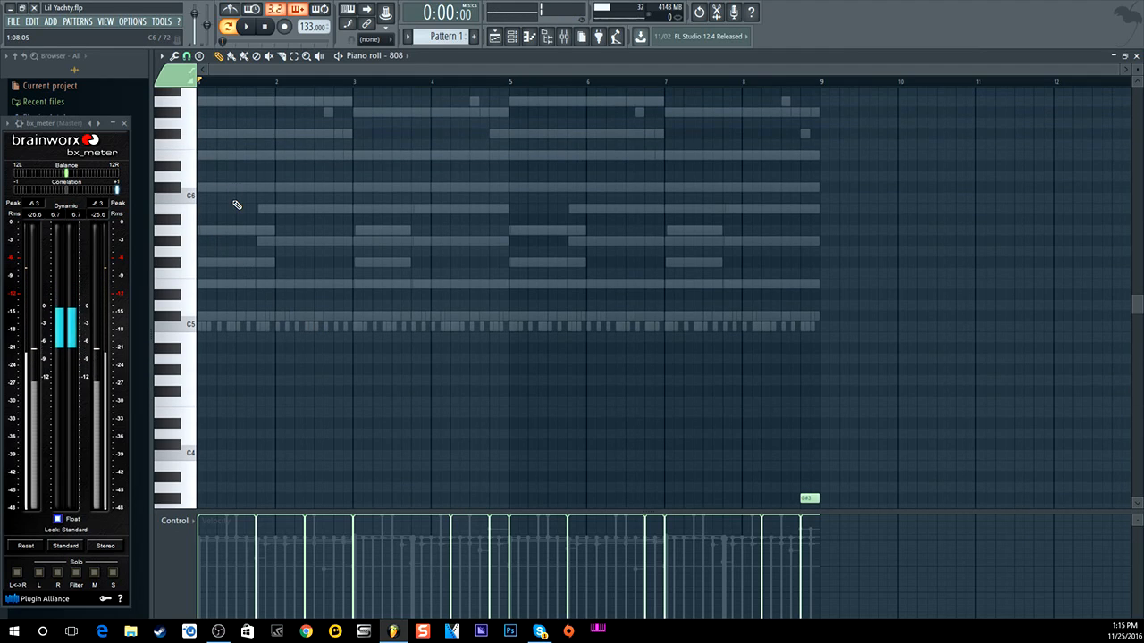
pyautogui.scroll(-7, 213, 192)
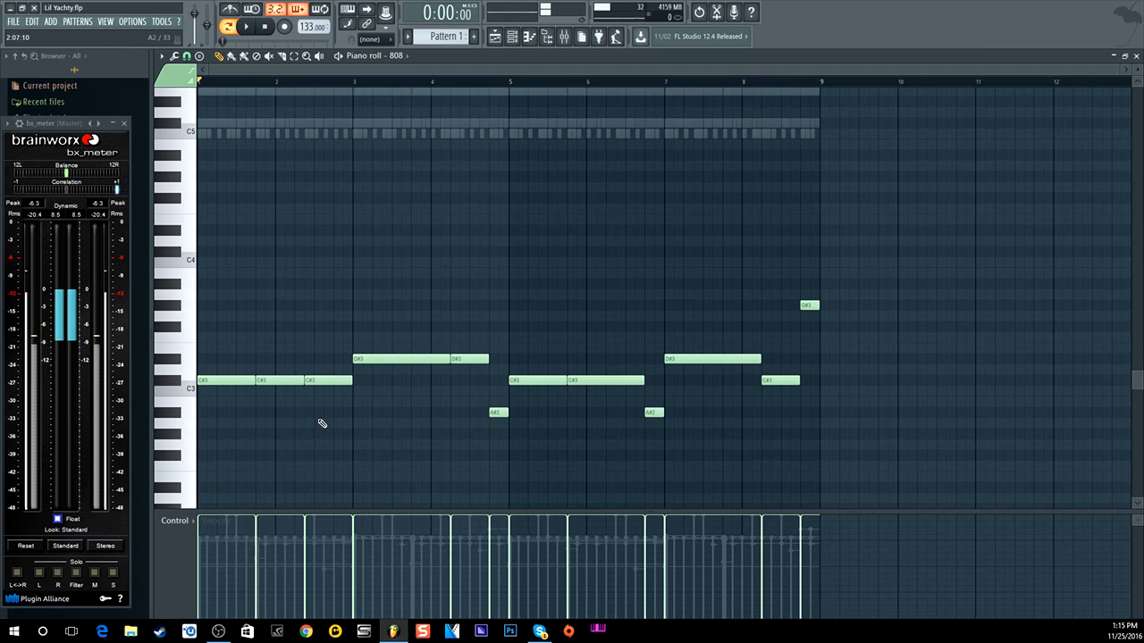
# Compare the 808 notes with the other channels' ghost notes in the higher octaves, and bring back the channel rack
pyautogui.scroll(8, 227, 430)
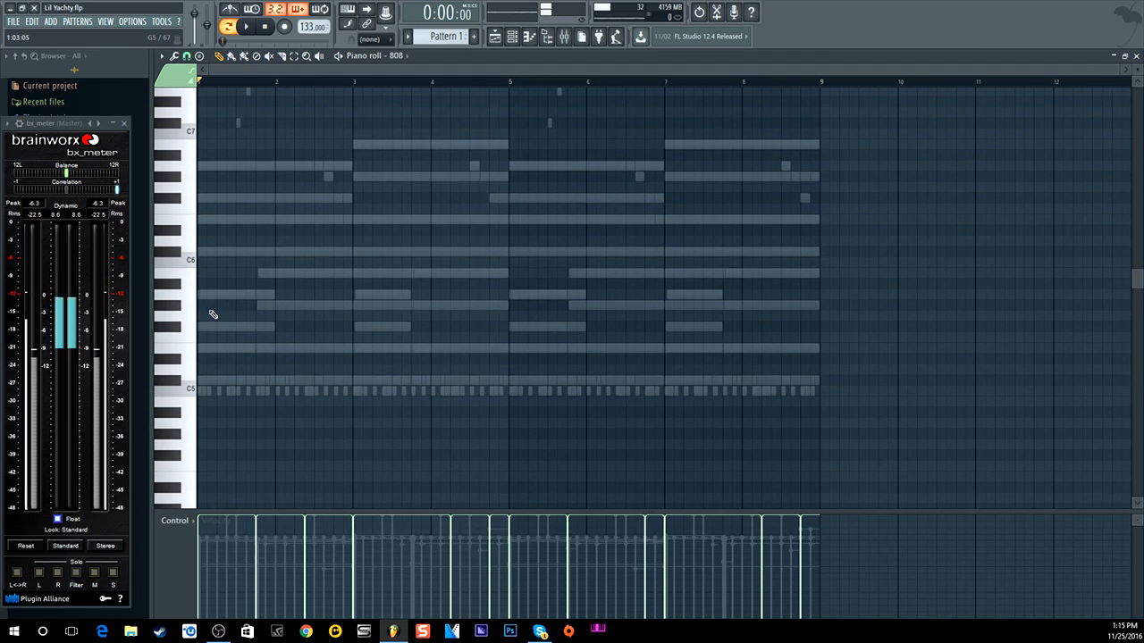
pyautogui.click(183, 159)
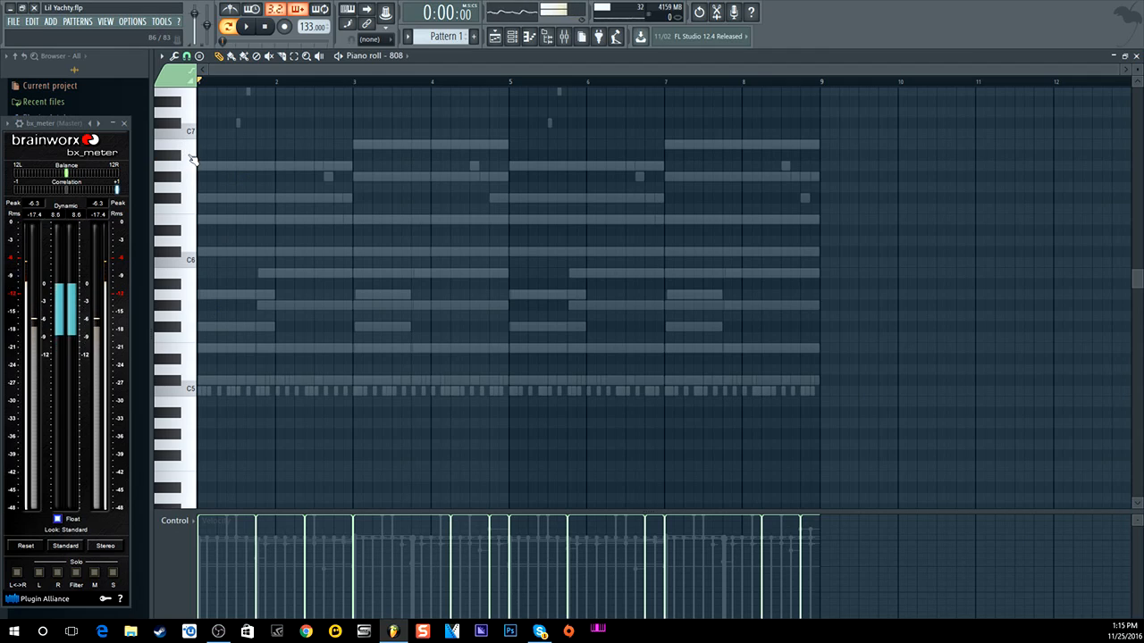
pyautogui.scroll(-9, 391, 254)
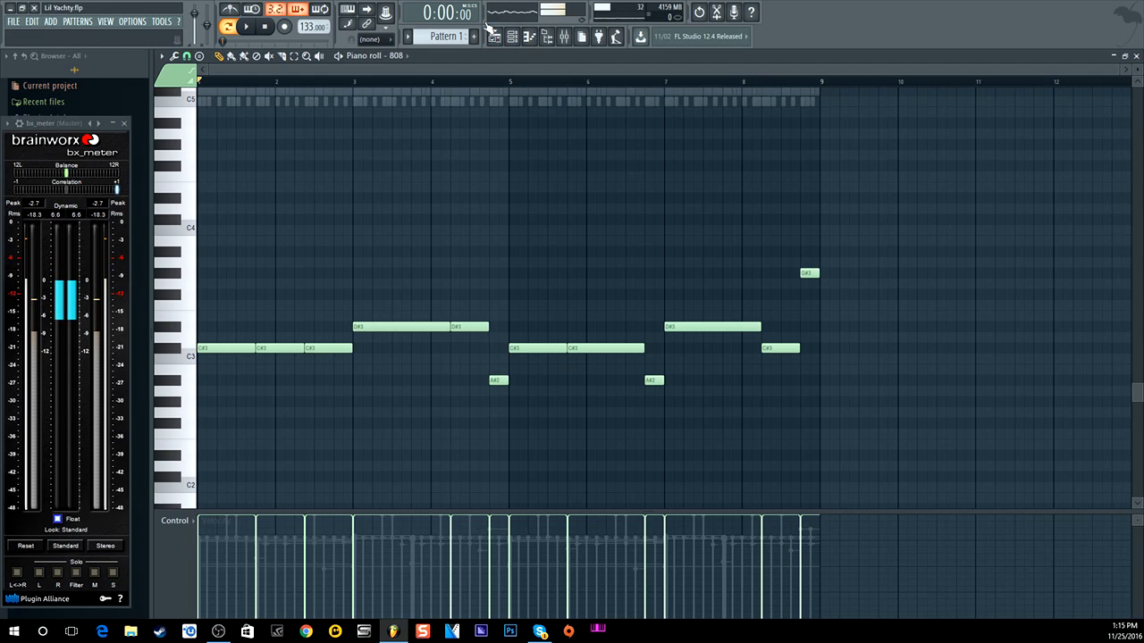
pyautogui.click(514, 37)
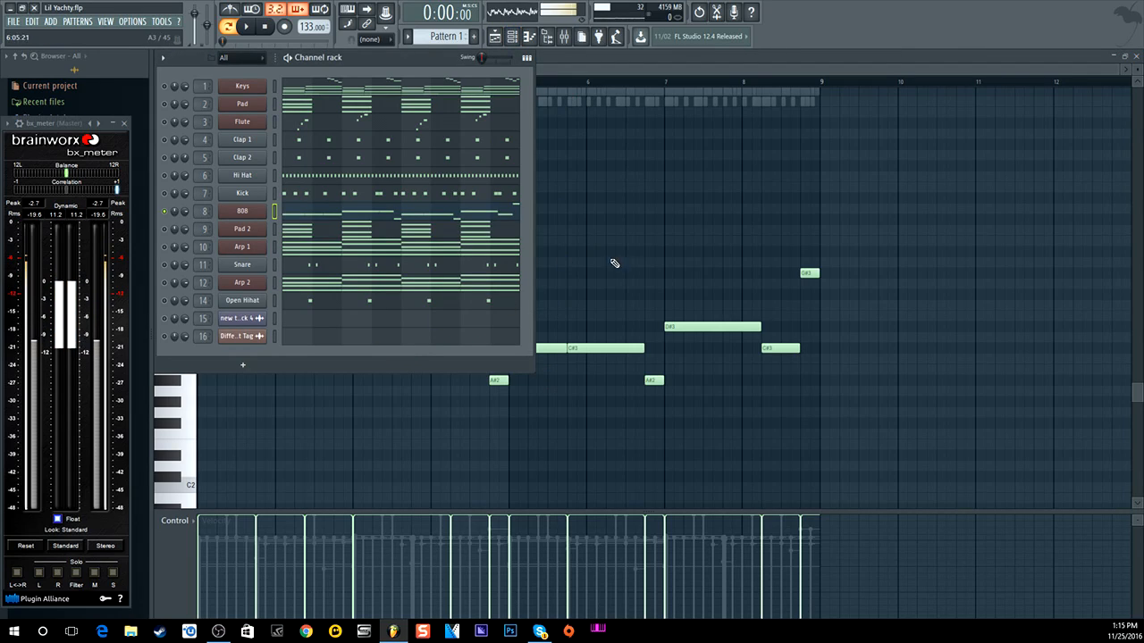
# Unmute Clap 1, Clap 2, Hi Hat and Kick alongside the 808, and examine the 808's Decapitator and Fruity Limiter effects
pyautogui.click(166, 177)
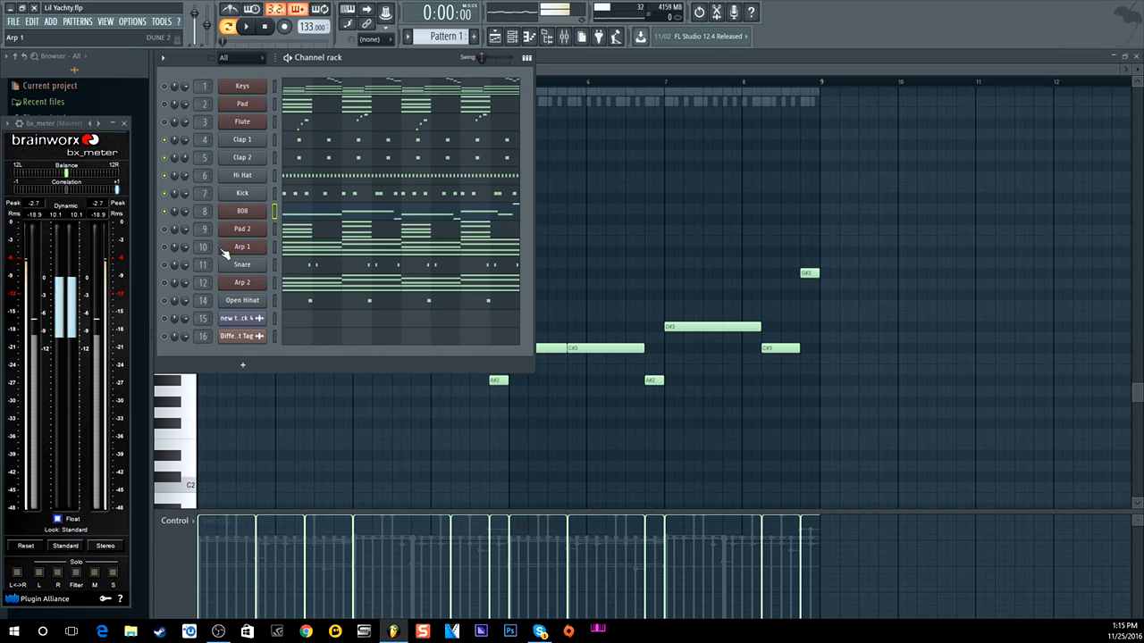
pyautogui.doubleClick(197, 209)
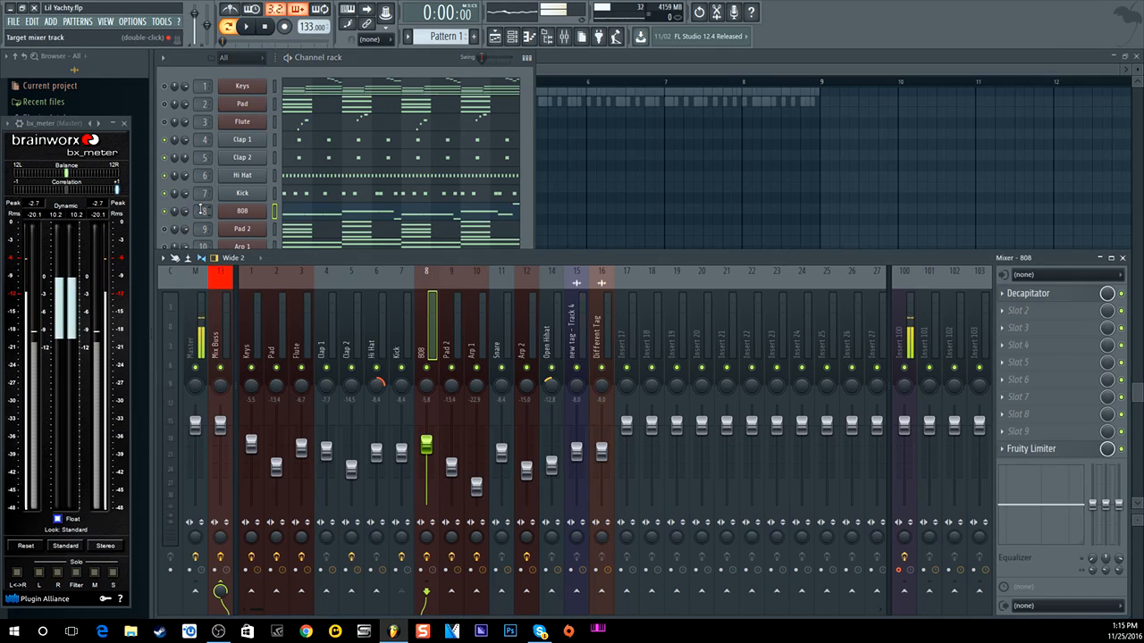
pyautogui.click(1029, 294)
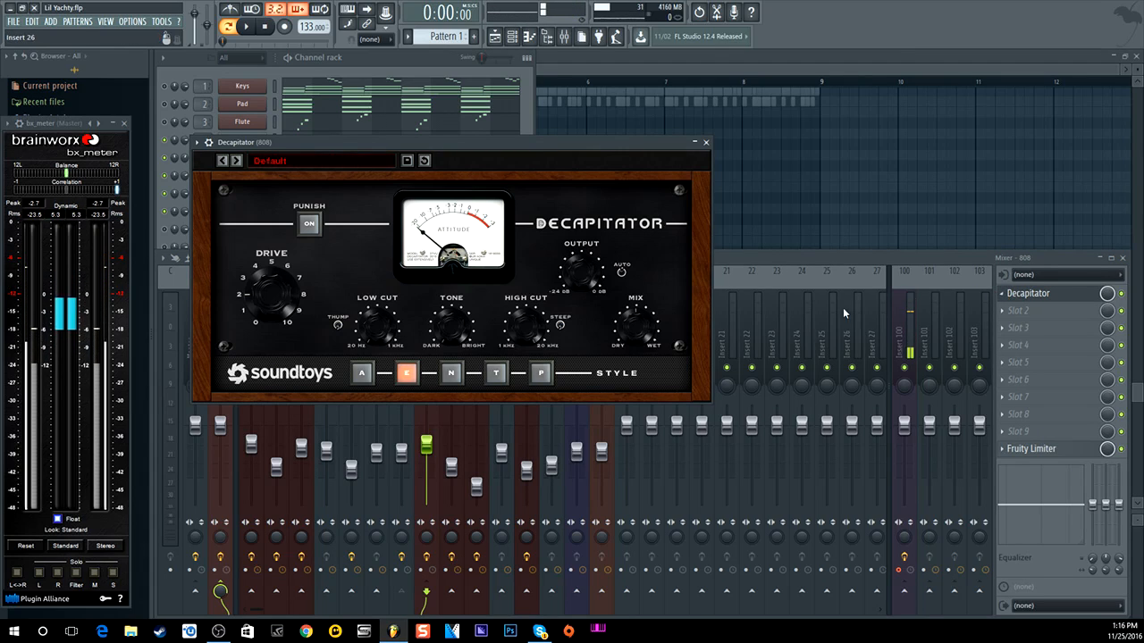
pyautogui.click(1041, 449)
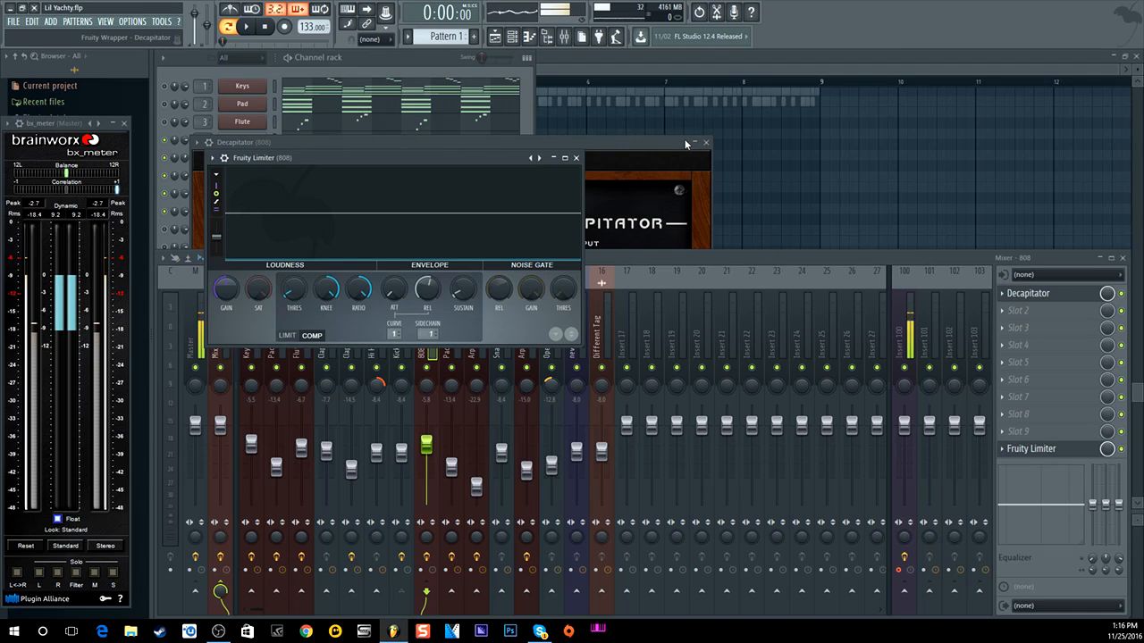
pyautogui.click(576, 157)
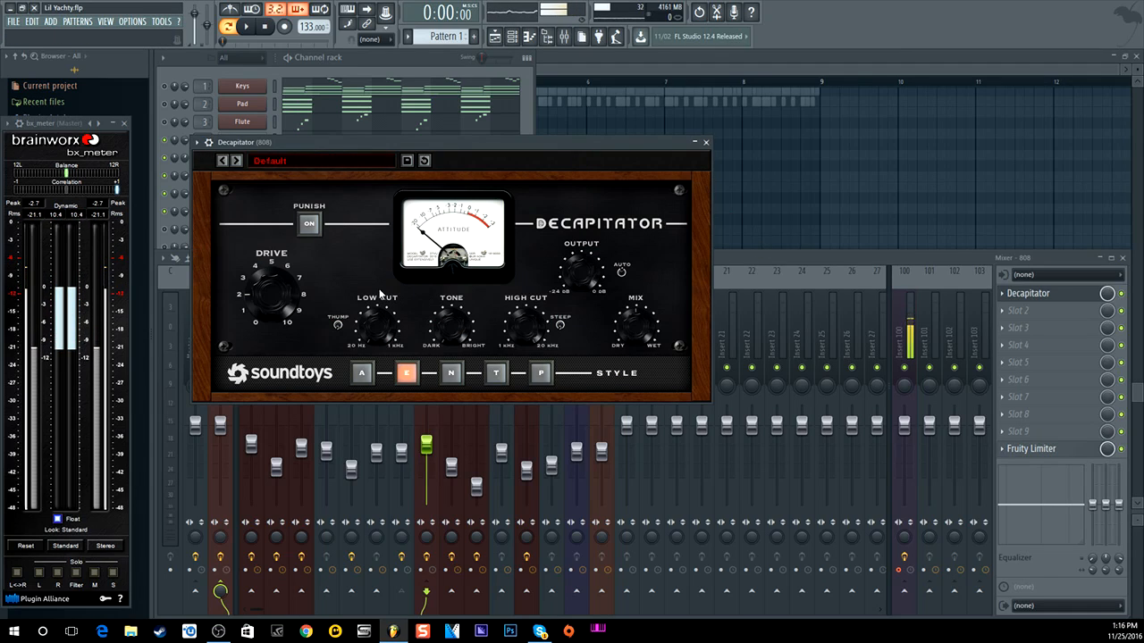
# Play the 808 together with the drum channels, and bring in the Keys channel during playback
pyautogui.click(246, 26)
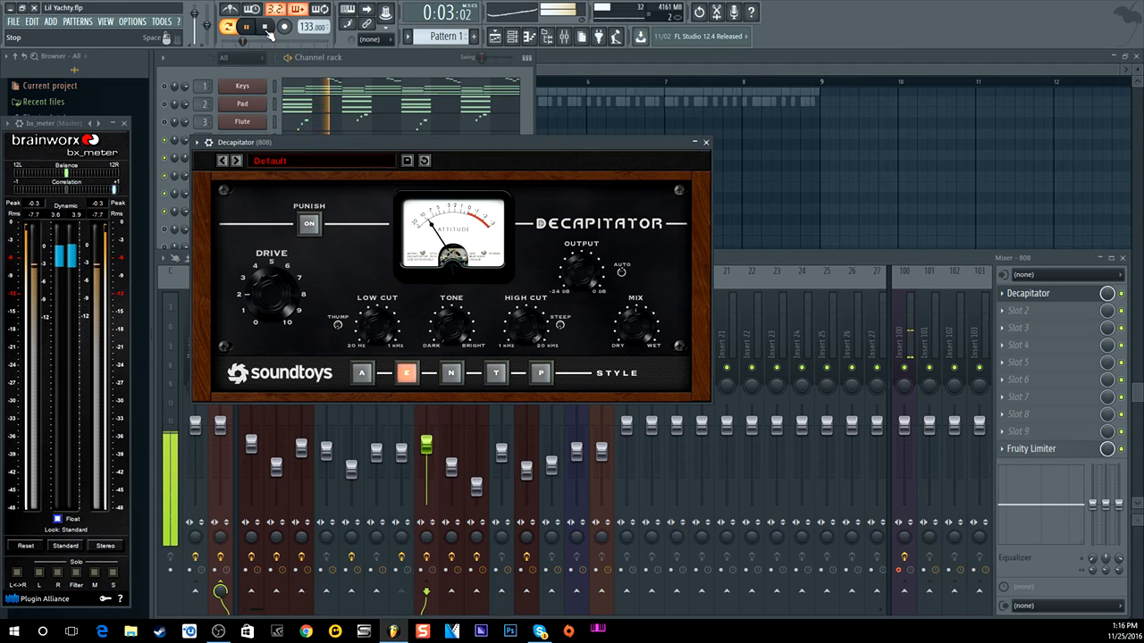
pyautogui.click(168, 92)
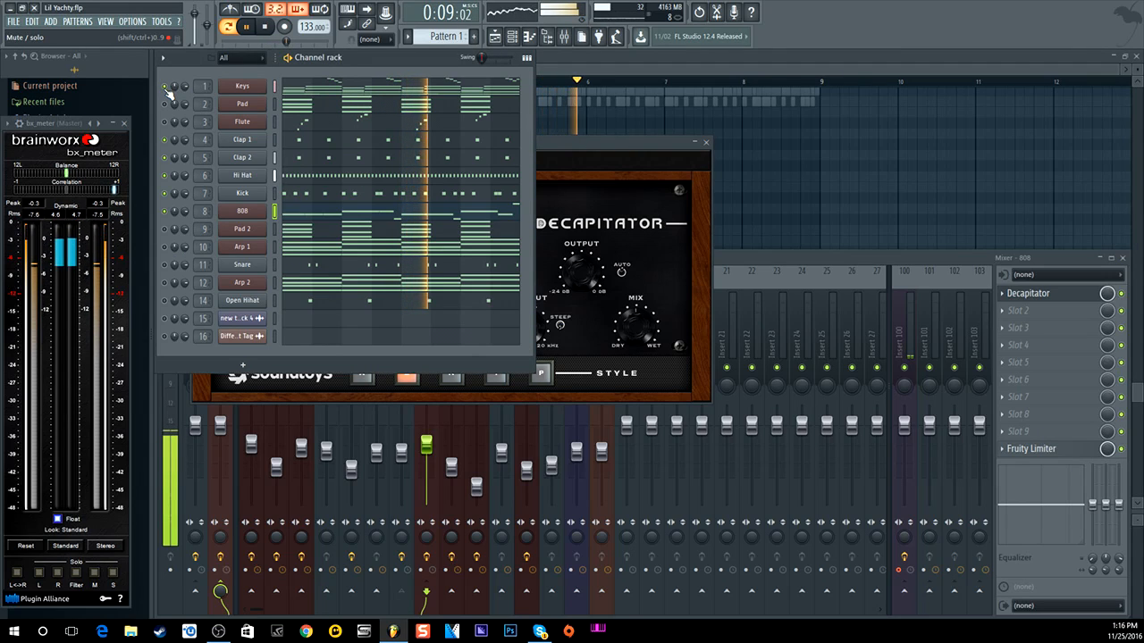
pyautogui.click(266, 28)
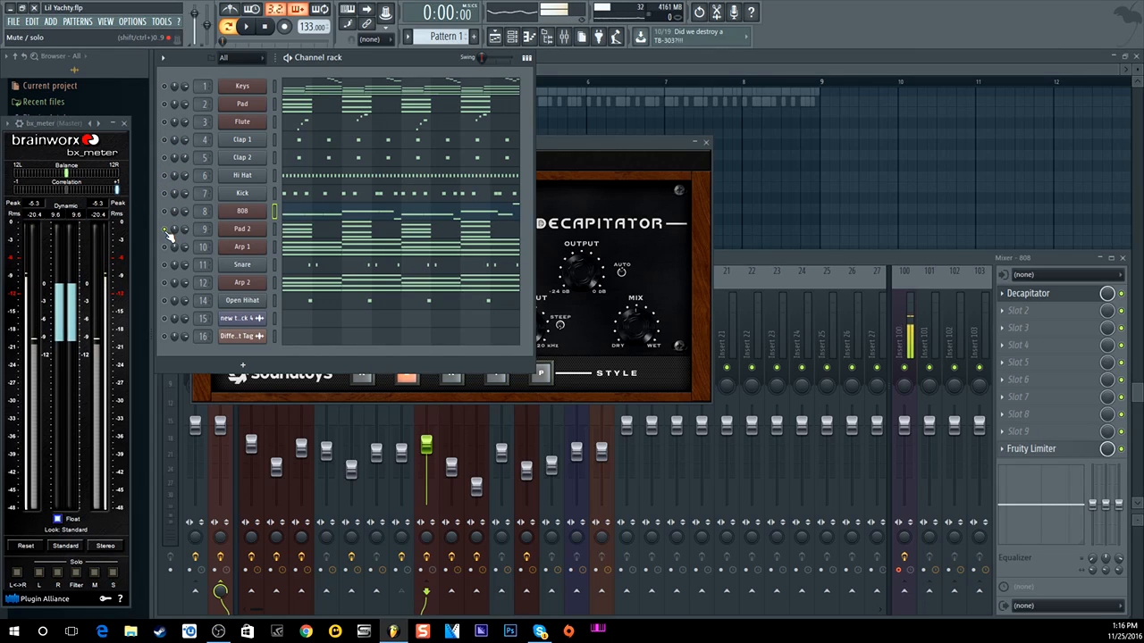
# Examine the Classic Synth Pad RH patch in Pad 2's Dune 2 instrument, and play the channel alone
pyautogui.click(249, 232)
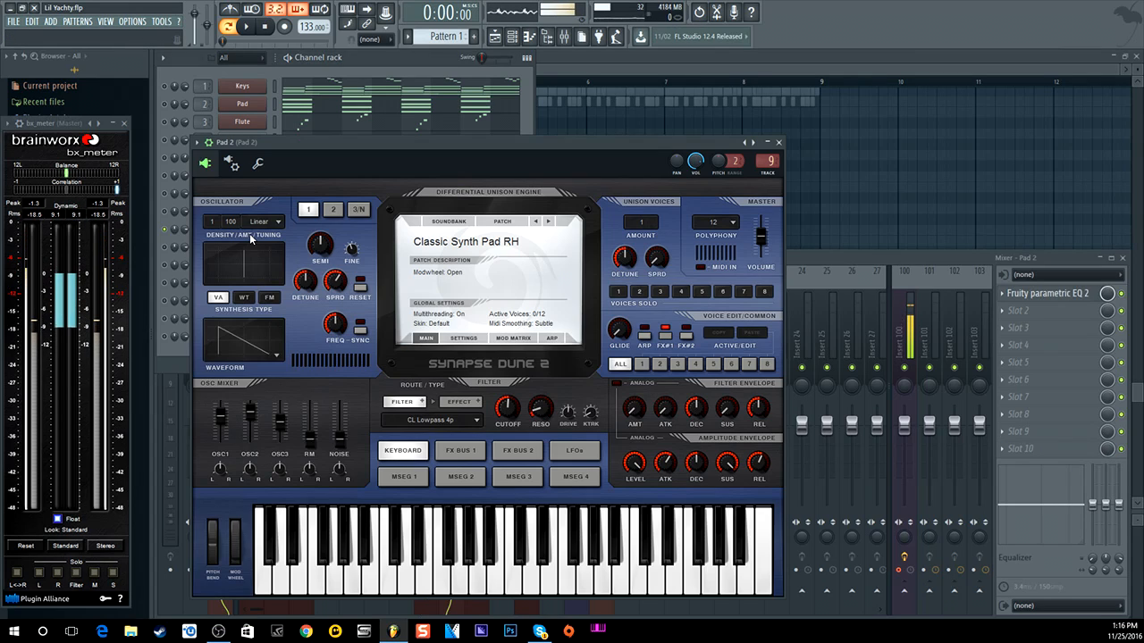
pyautogui.click(205, 143)
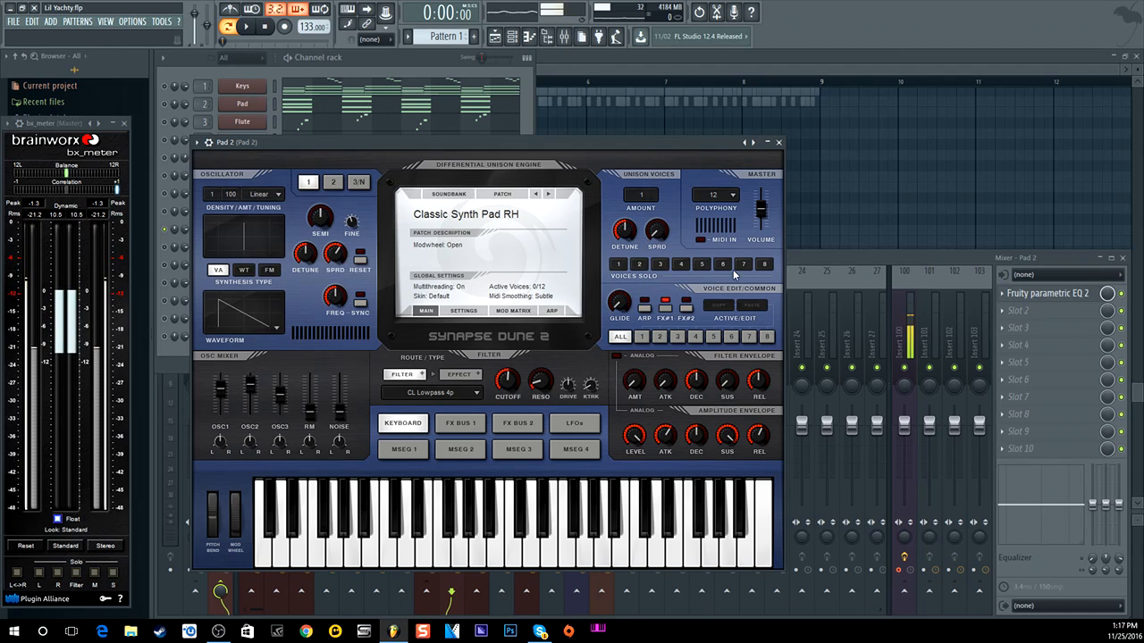
pyautogui.click(779, 143)
pyautogui.click(246, 27)
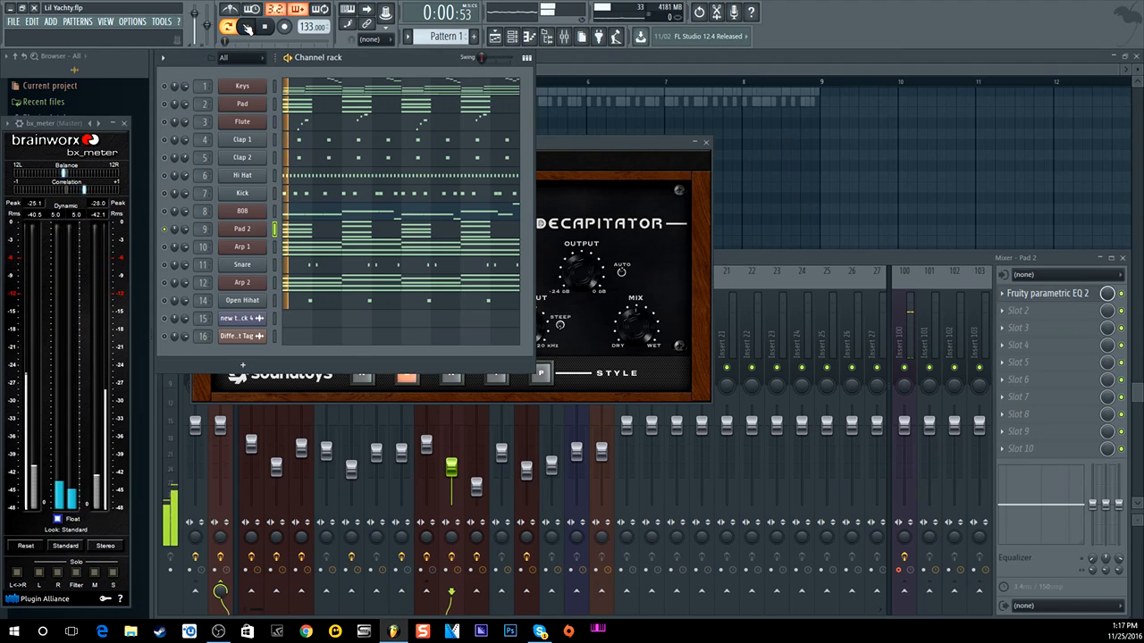
pyautogui.click(266, 28)
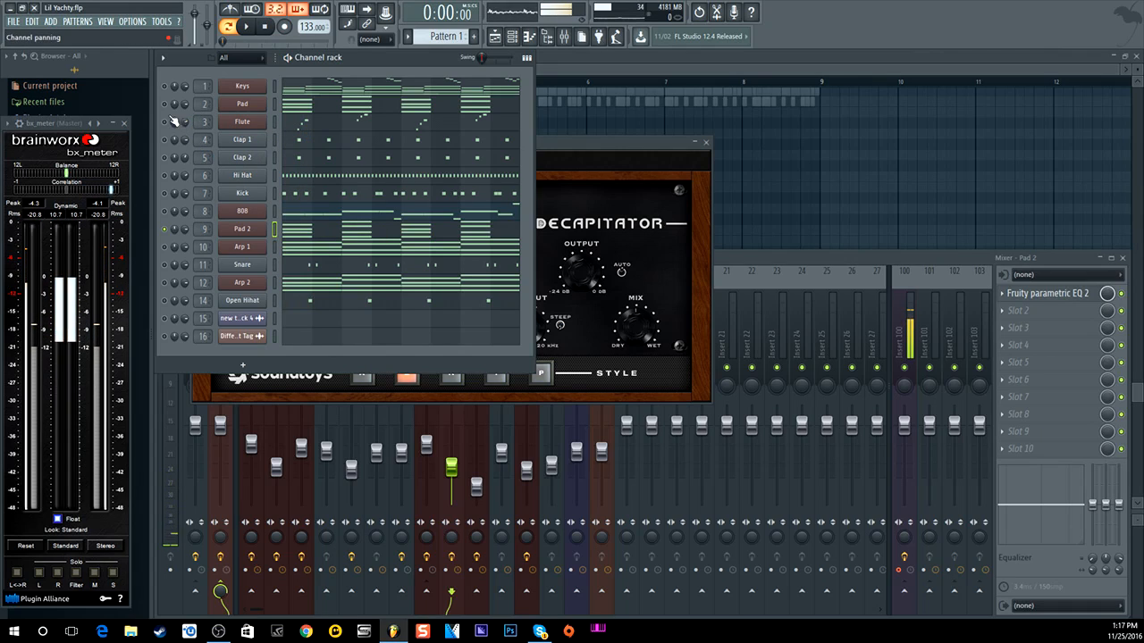
# Inspect the Fruity parametric EQ 2 on Pad 2's mixer track, and close it again
pyautogui.click(759, 300)
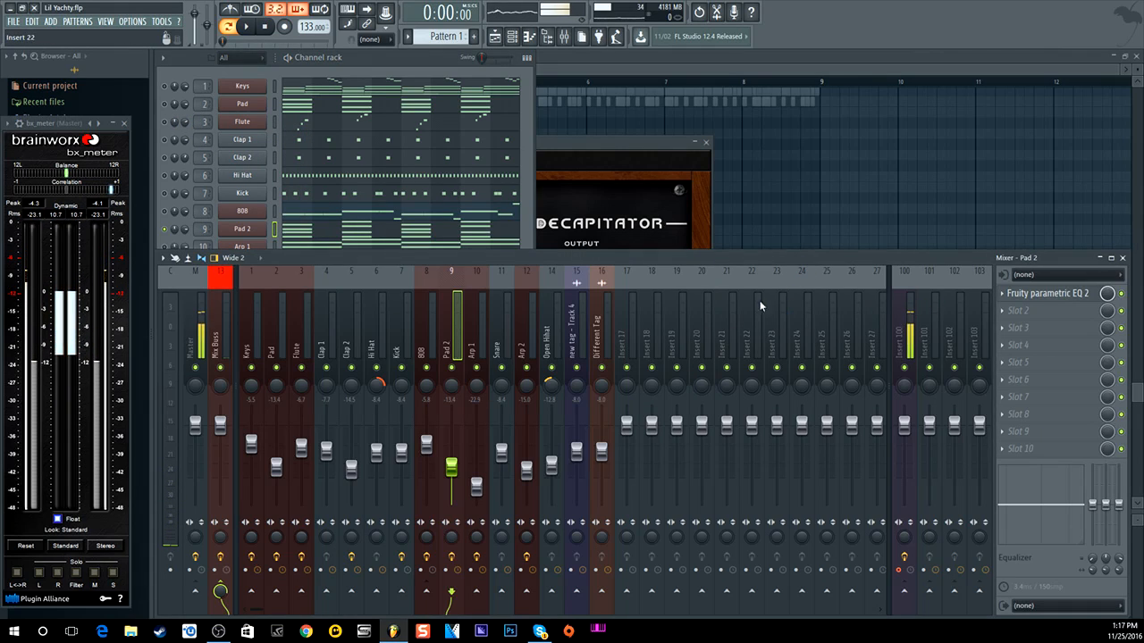
pyautogui.click(1063, 295)
pyautogui.click(595, 173)
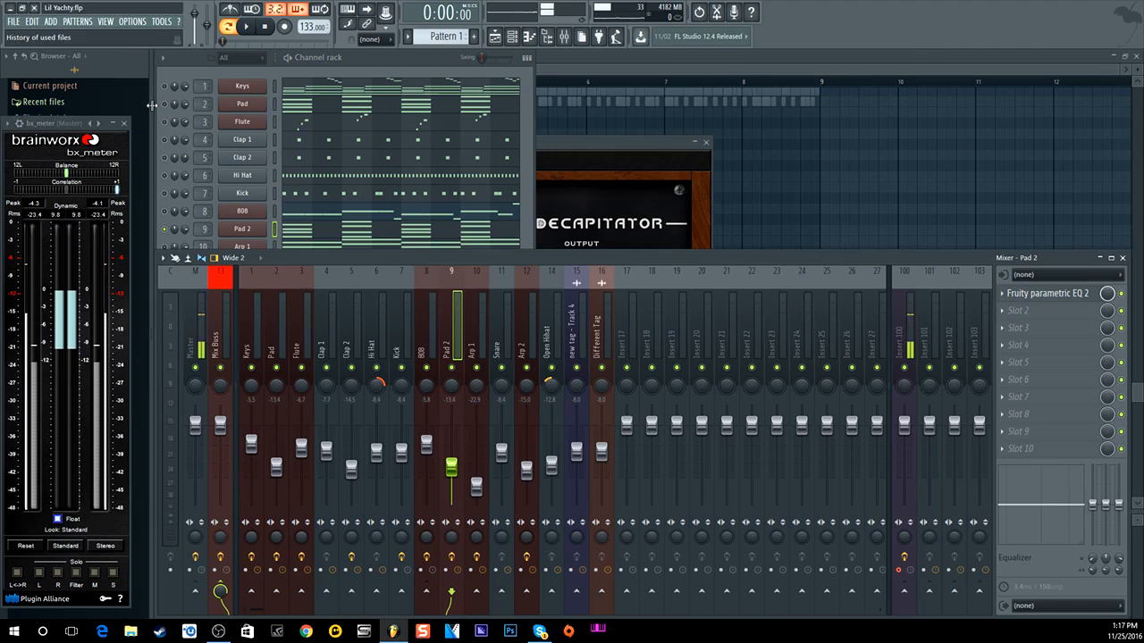
# Play Pad 2 on its own, and play it again layered with the unmuted Pad channel
pyautogui.click(189, 106)
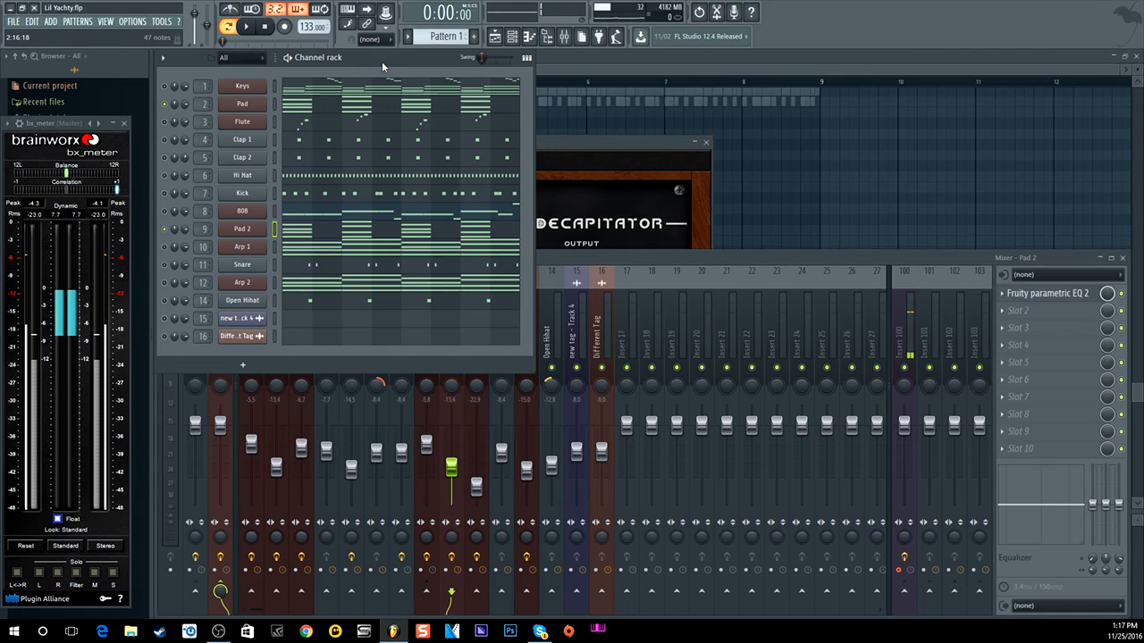
pyautogui.click(249, 27)
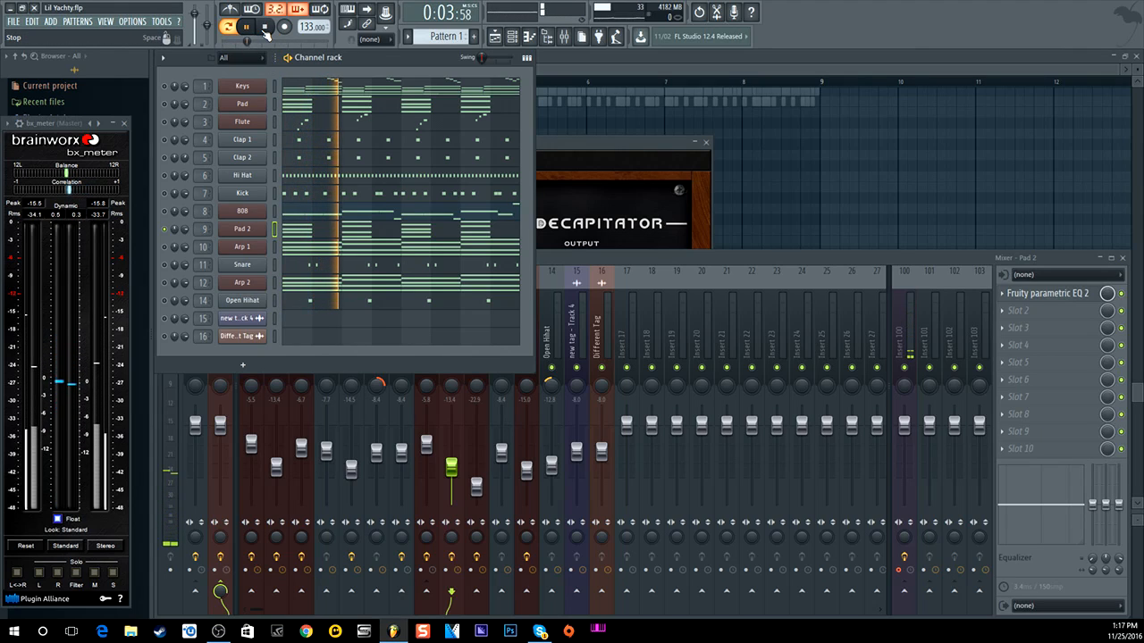
pyautogui.click(265, 28)
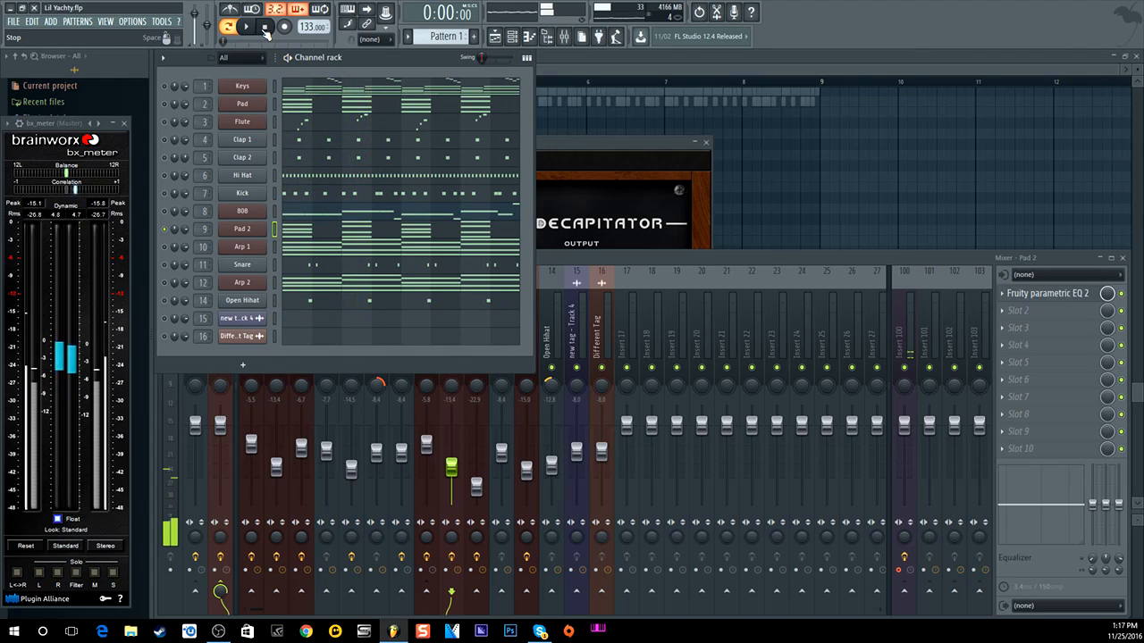
pyautogui.click(164, 104)
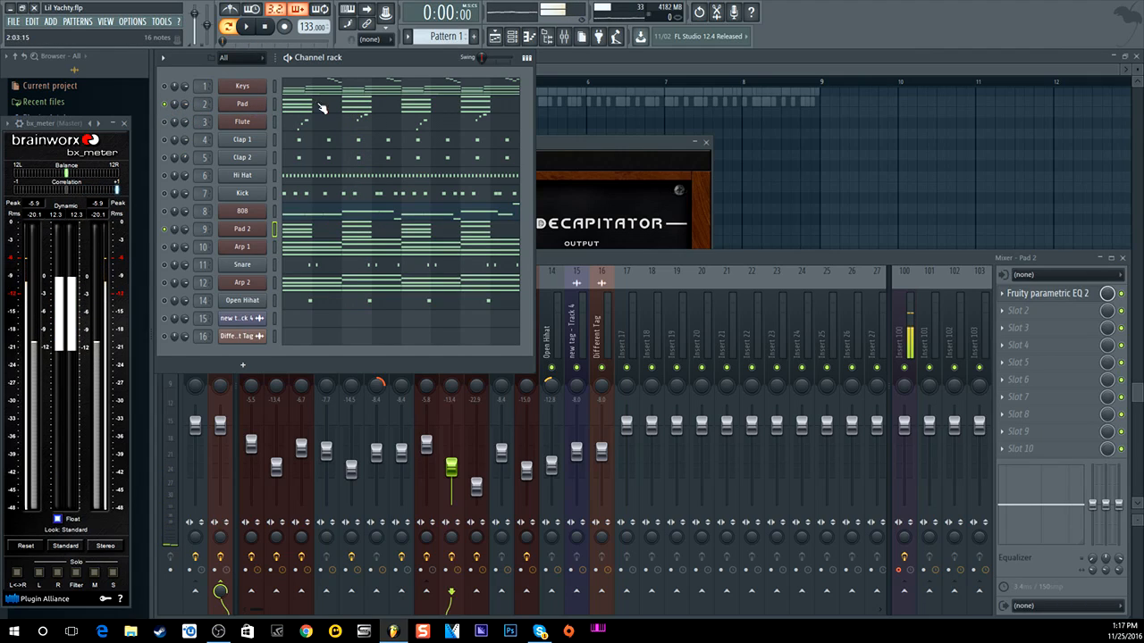
pyautogui.click(249, 27)
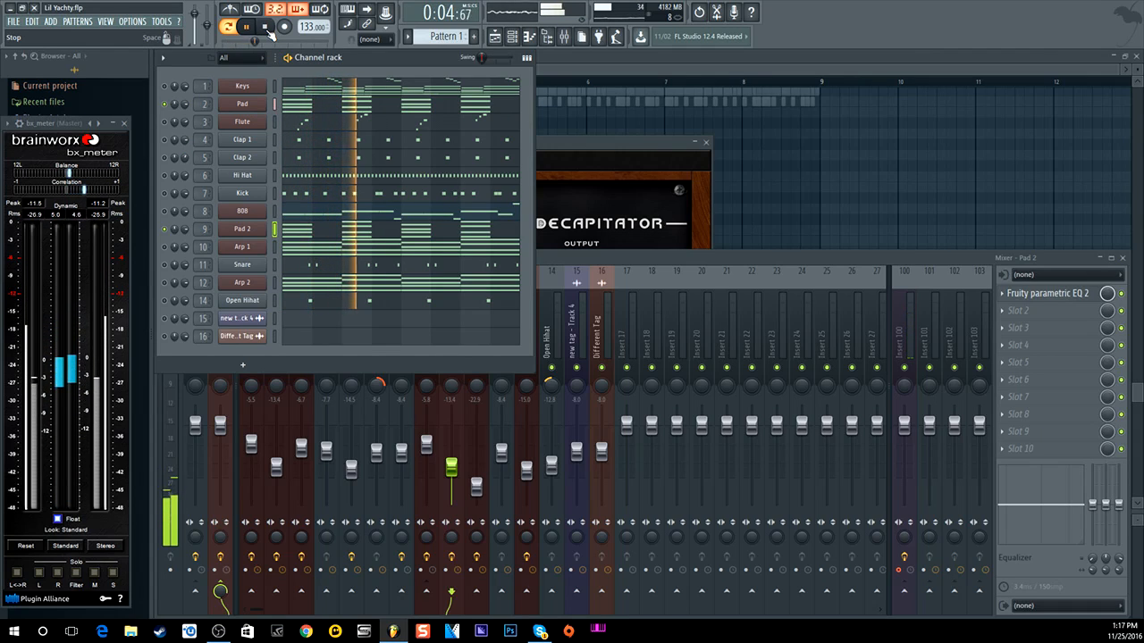
pyautogui.click(267, 29)
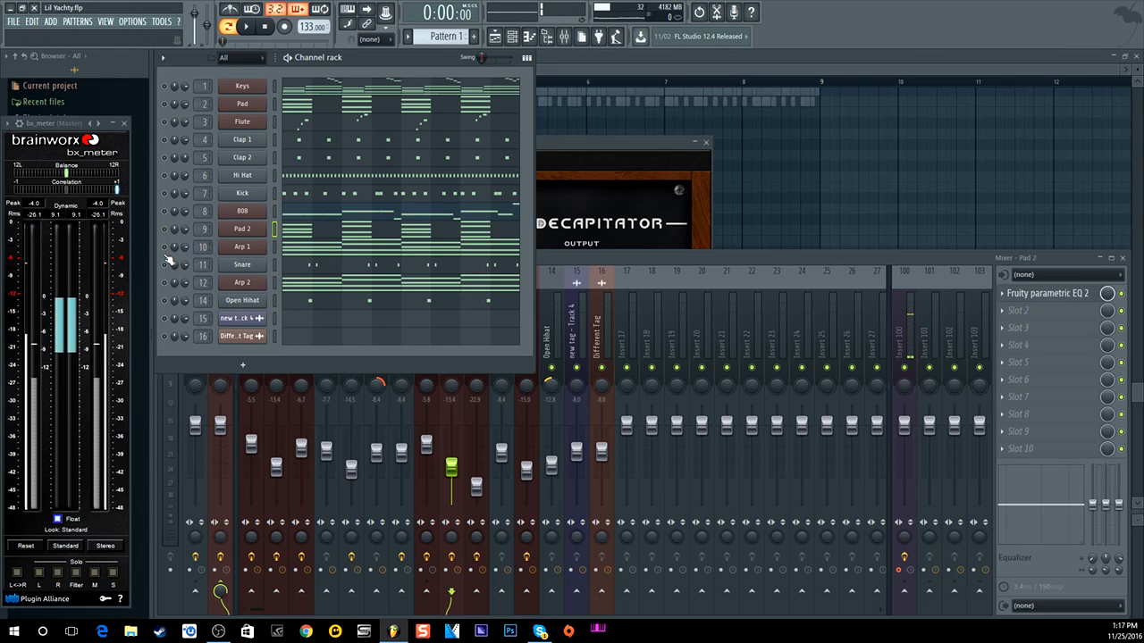
# Examine the Angels Talking ST patch in Arp 1's Dune 2 instrument, and play Arp 1 alone
pyautogui.click(240, 252)
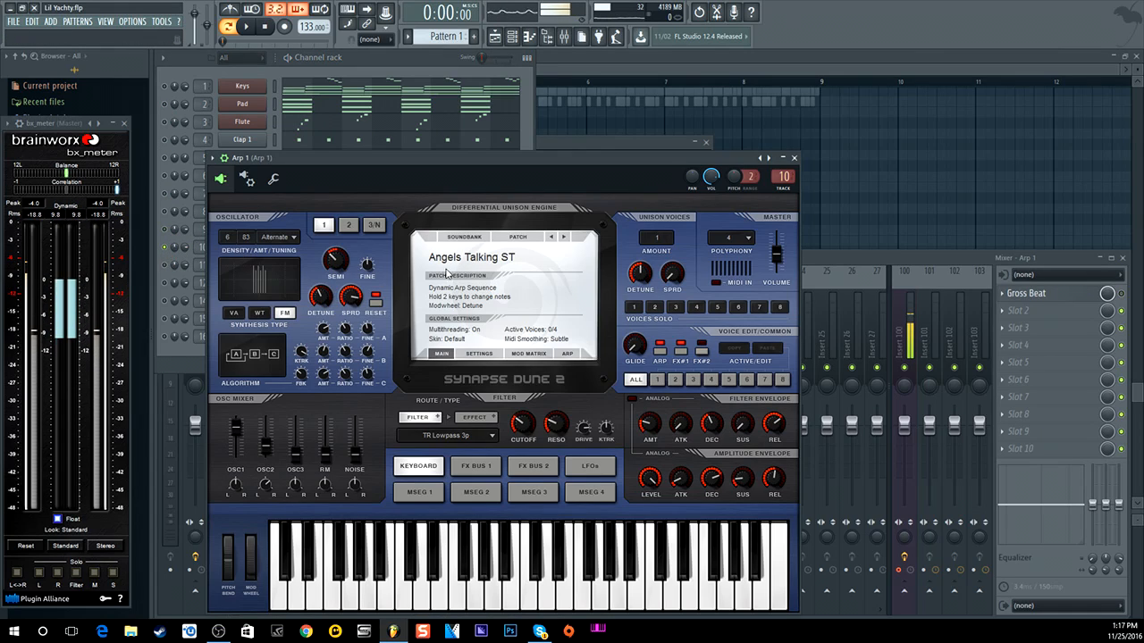
pyautogui.click(793, 158)
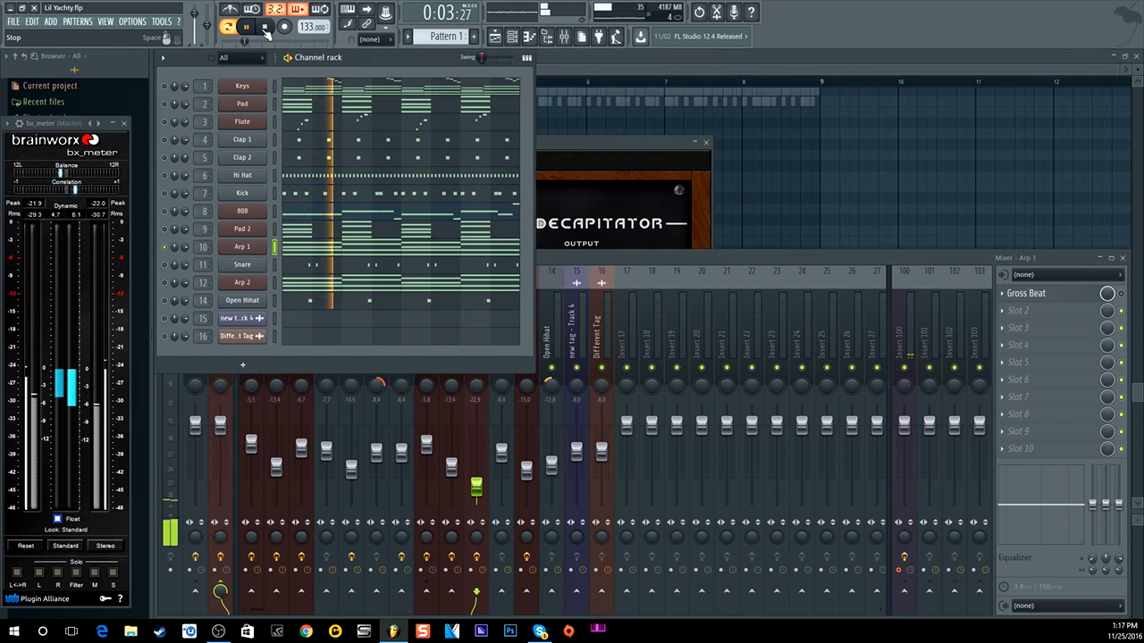
pyautogui.click(264, 28)
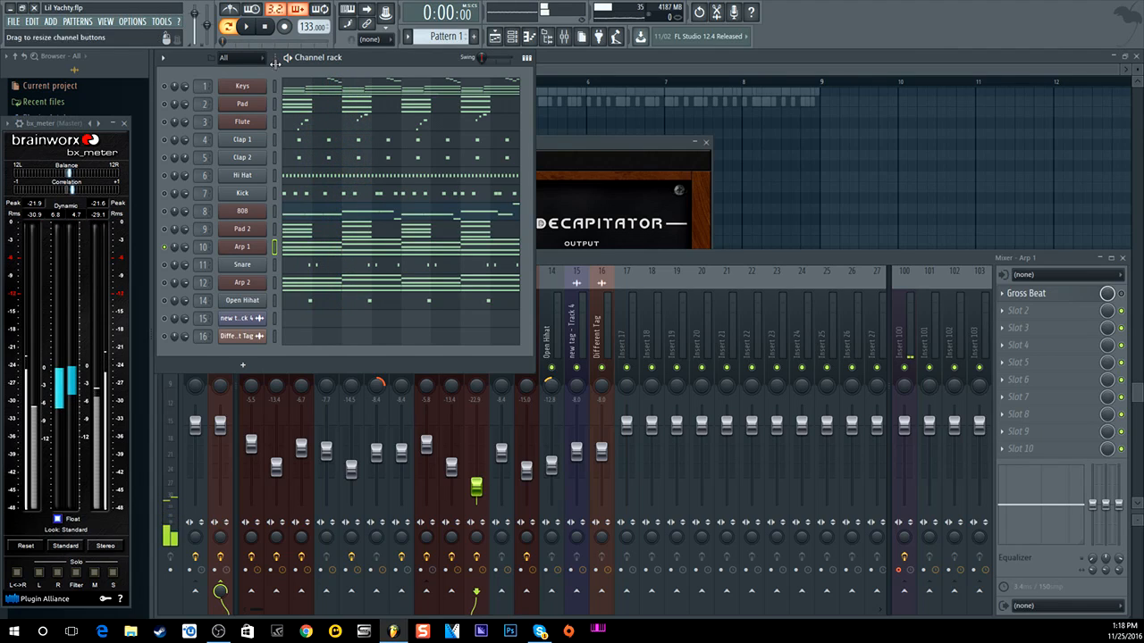
# Play Arp 1 with Gross Beat enabled on its mixer track, leave the effect bypassed, and return to the channel rack
pyautogui.doubleClick(203, 247)
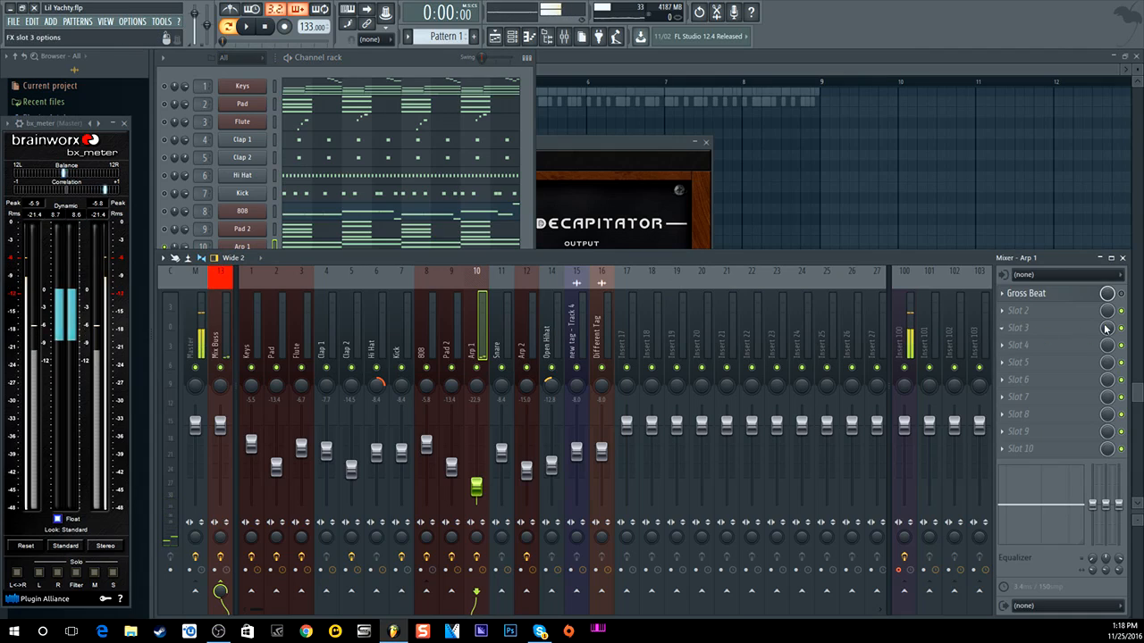
pyautogui.click(253, 28)
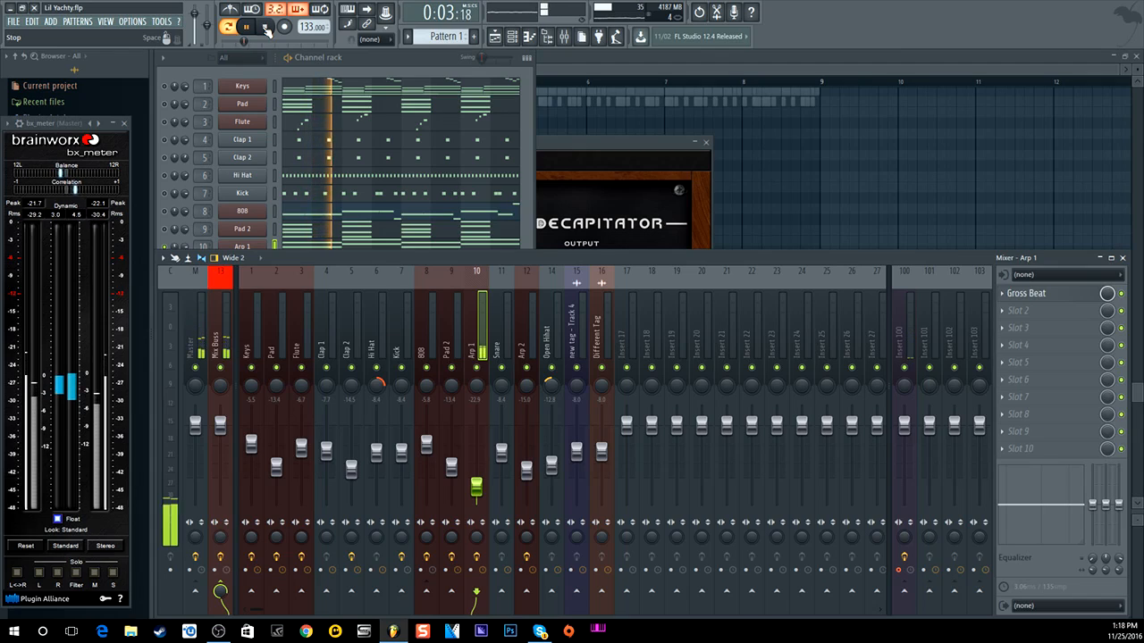
pyautogui.click(267, 28)
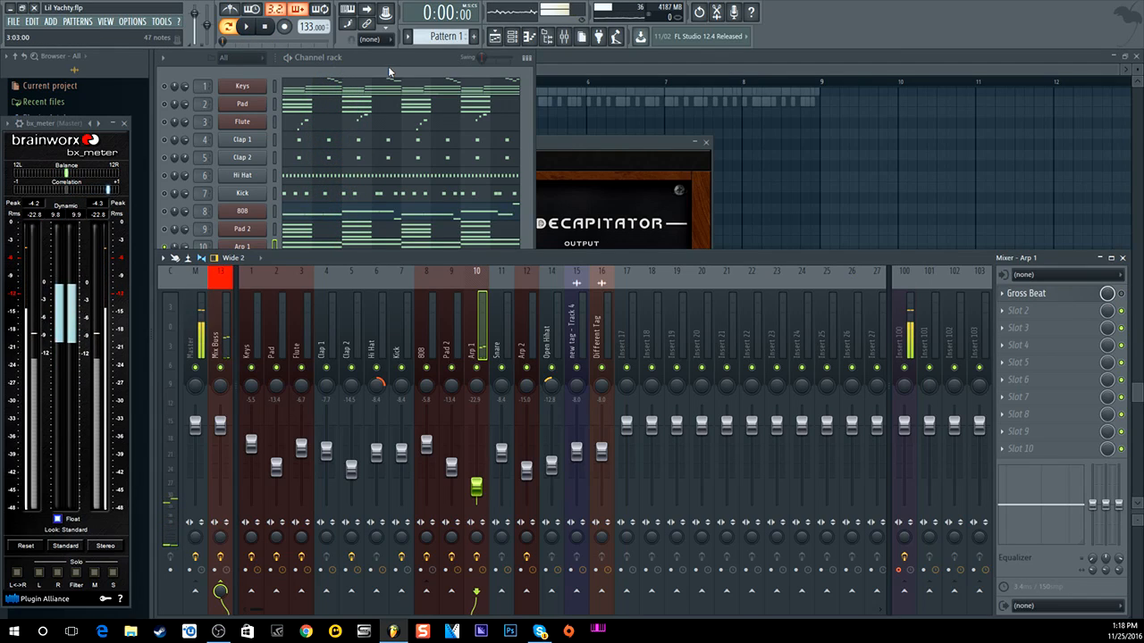
pyautogui.click(388, 66)
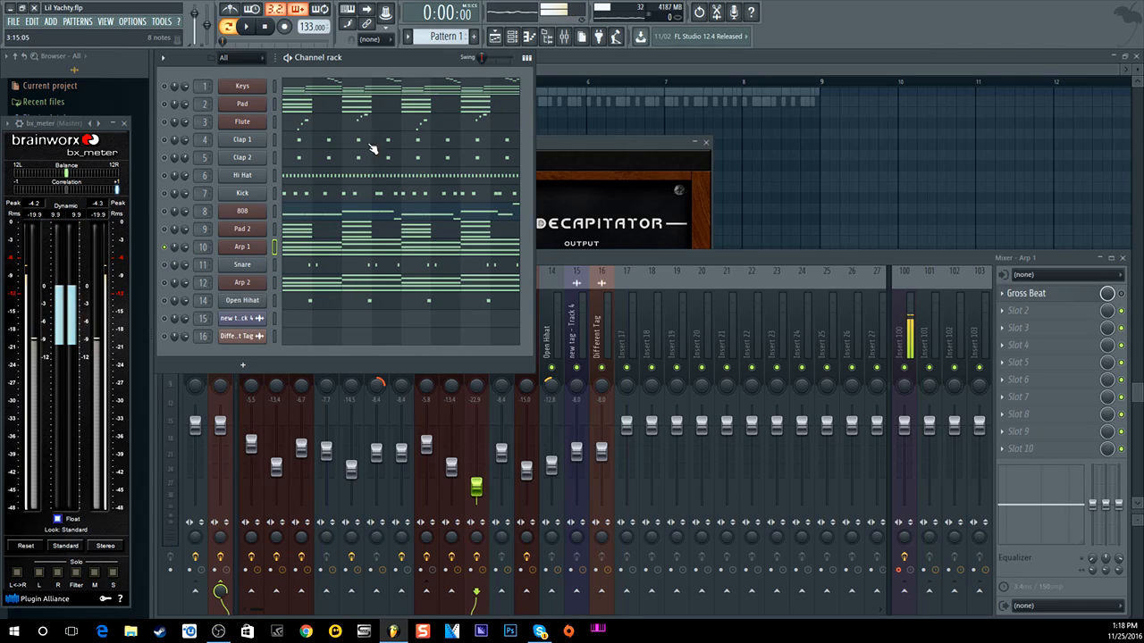
# Play the Snare alone, and play it again together with the unmuted Clap 1, Clap 2, Hi Hat, Kick, 808 and Arp 1 channels
pyautogui.rightClick(165, 265)
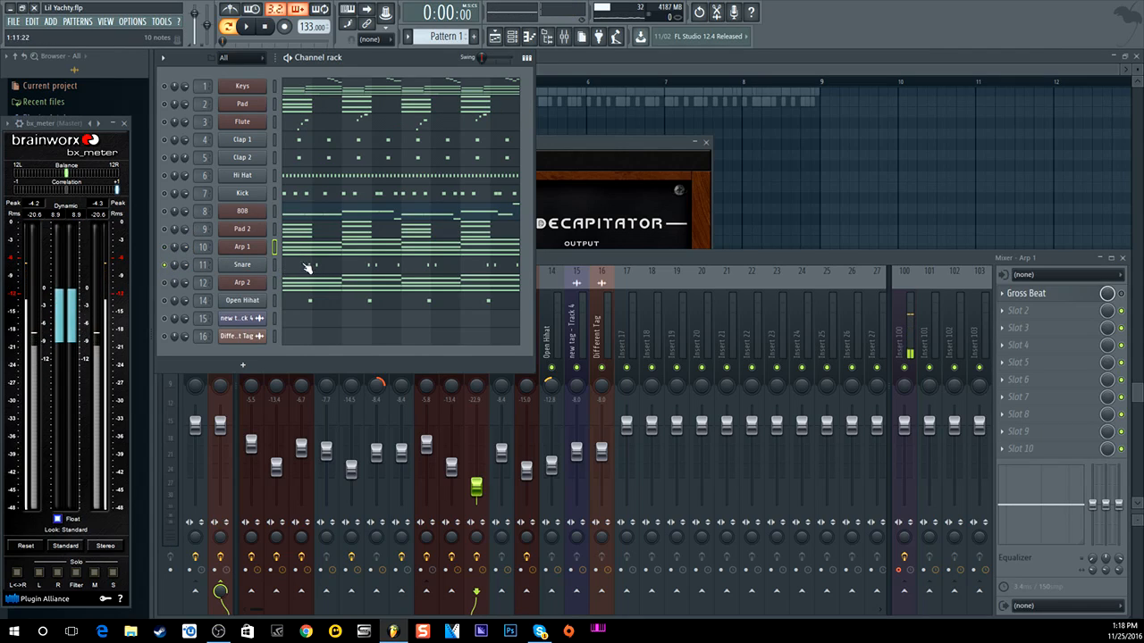
pyautogui.click(250, 29)
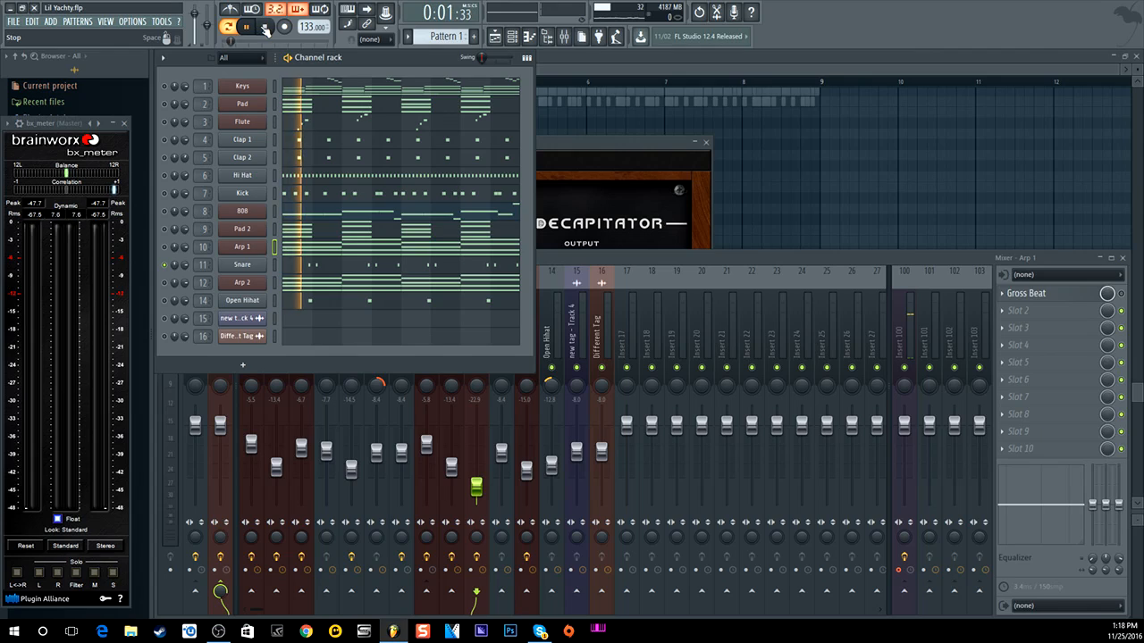
pyautogui.click(268, 29)
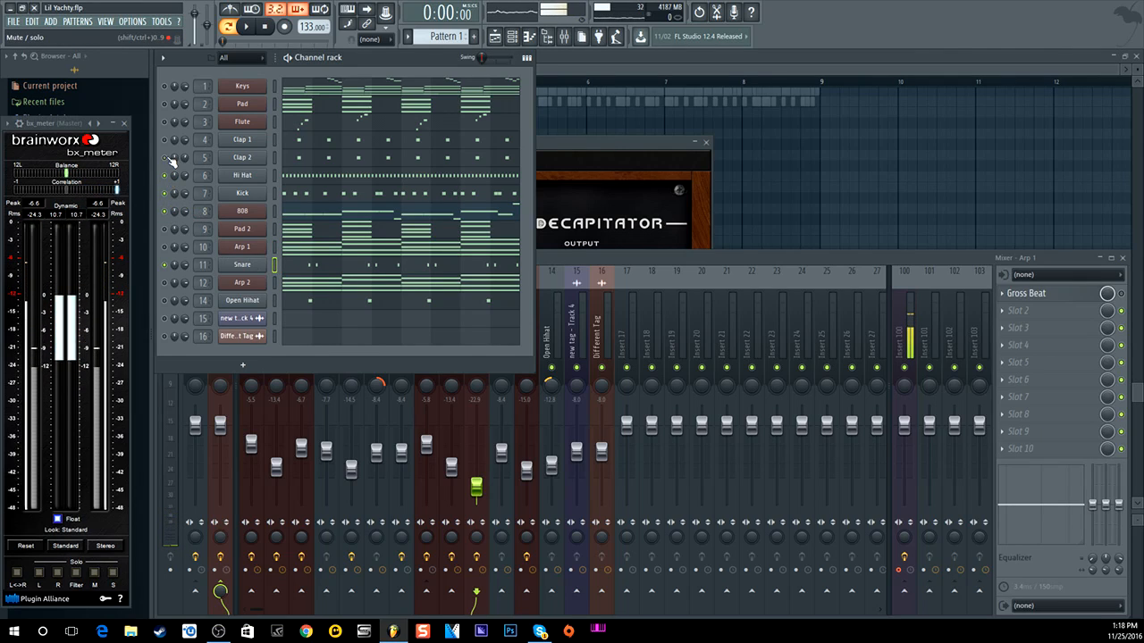
pyautogui.press('space')
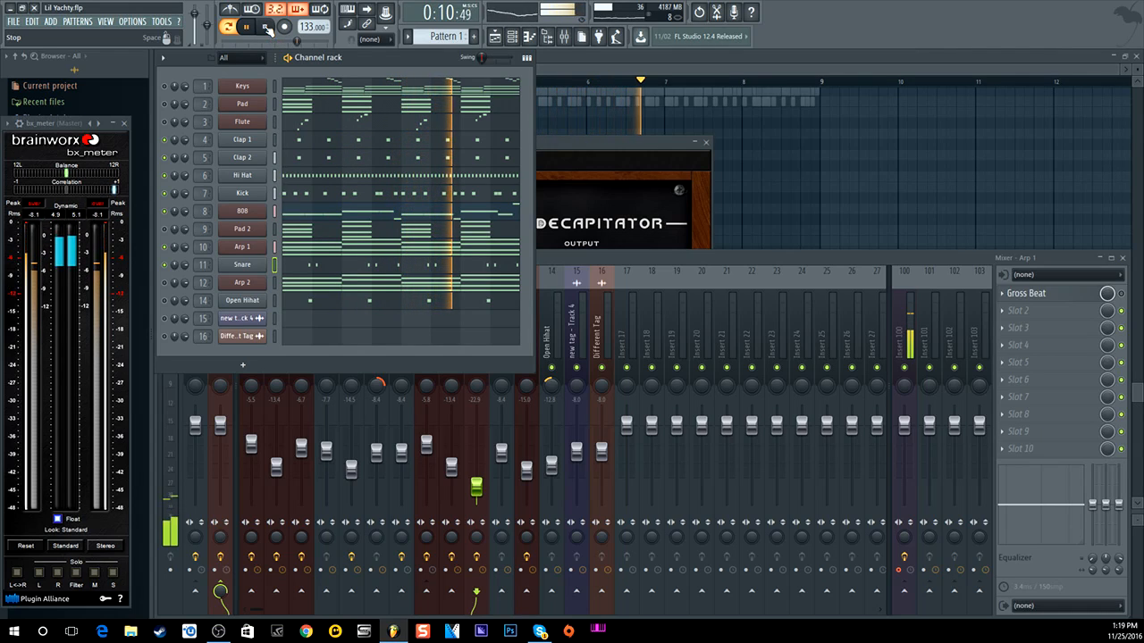
# Stop playback, mute the channels that were playing, and examine the Gitano Arp RH patch in Arp 2's Dune 2 instrument
pyautogui.click(266, 28)
pyautogui.click(164, 141)
pyautogui.click(166, 175)
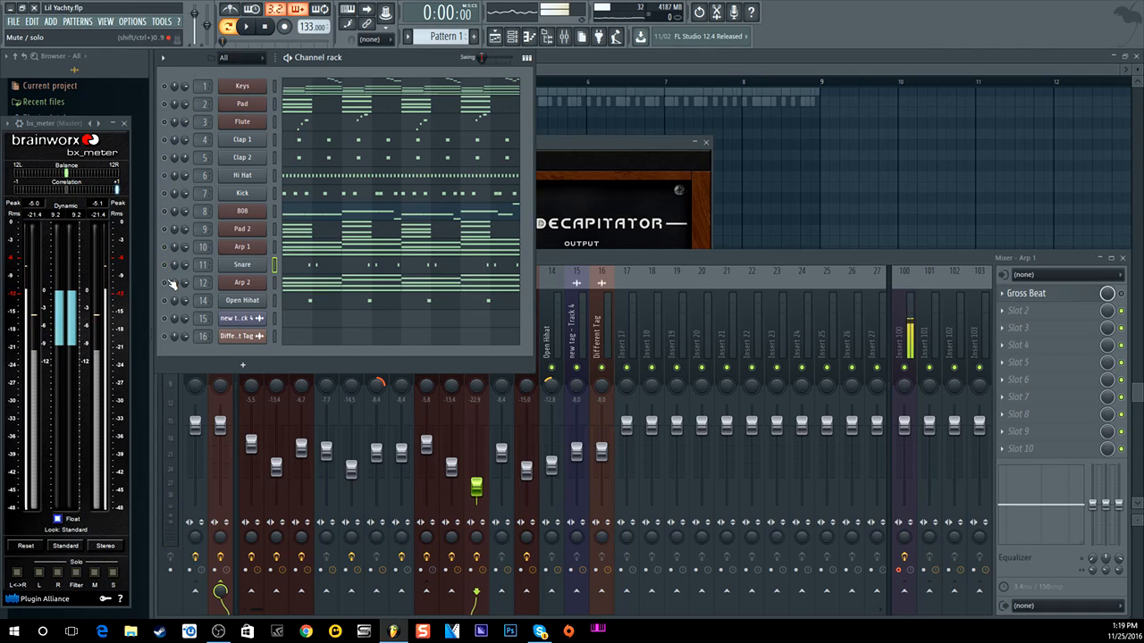
pyautogui.click(232, 284)
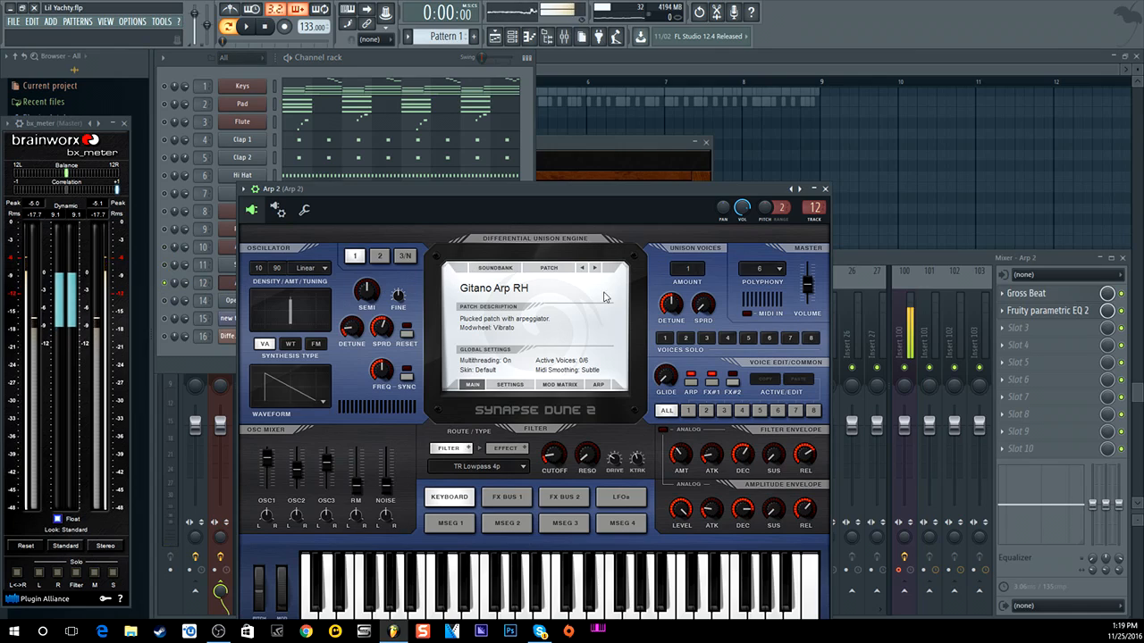
pyautogui.click(825, 190)
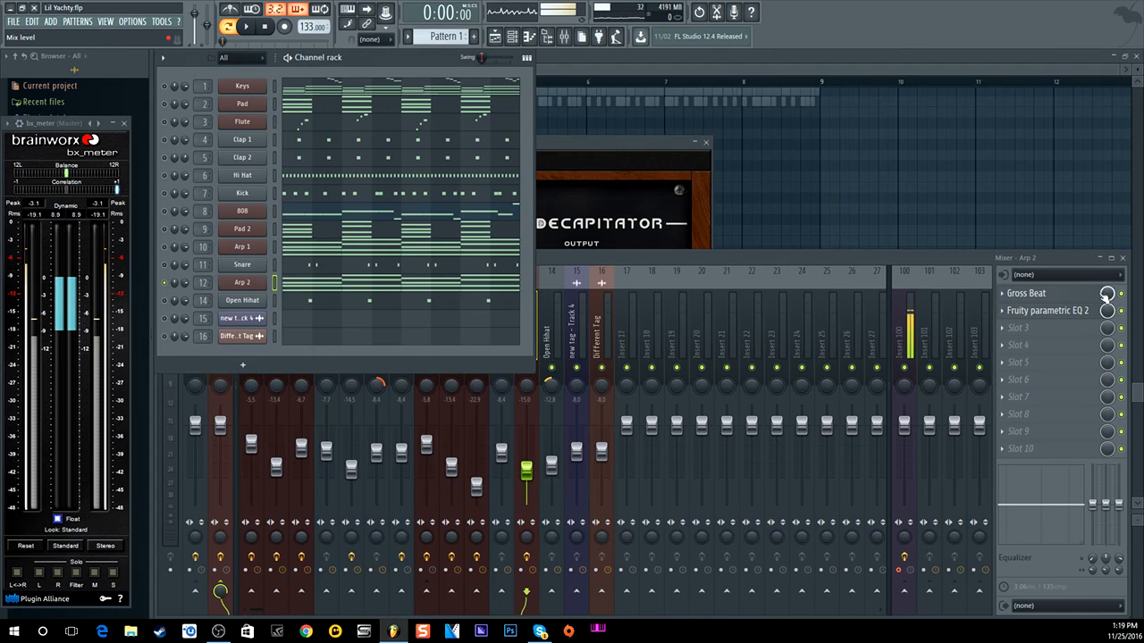
# Examine the Fruity Parametric EQ 2 on Arp 2's mixer track, and play Arp 2 alone with its mixer effects bypassed
pyautogui.click(1051, 311)
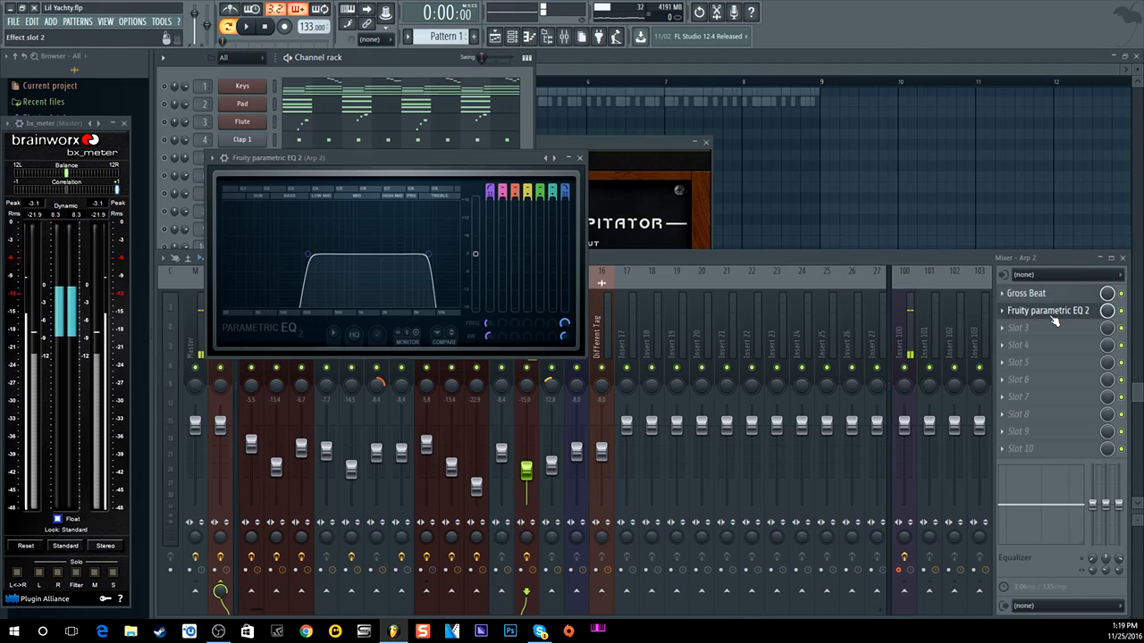
pyautogui.click(581, 158)
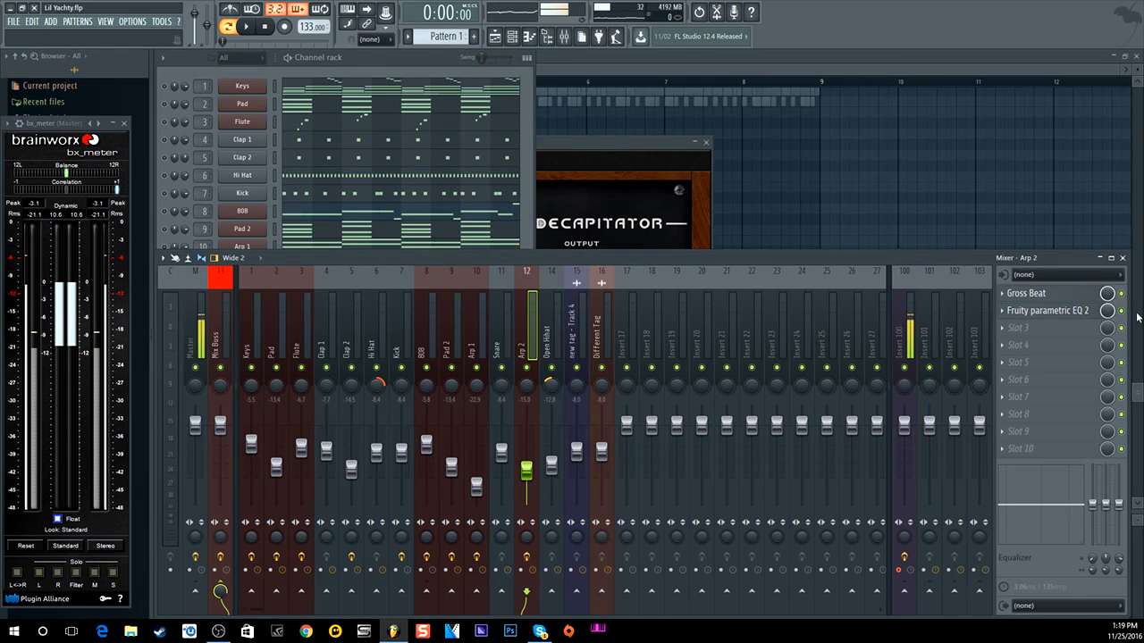
pyautogui.click(522, 106)
pyautogui.press('space')
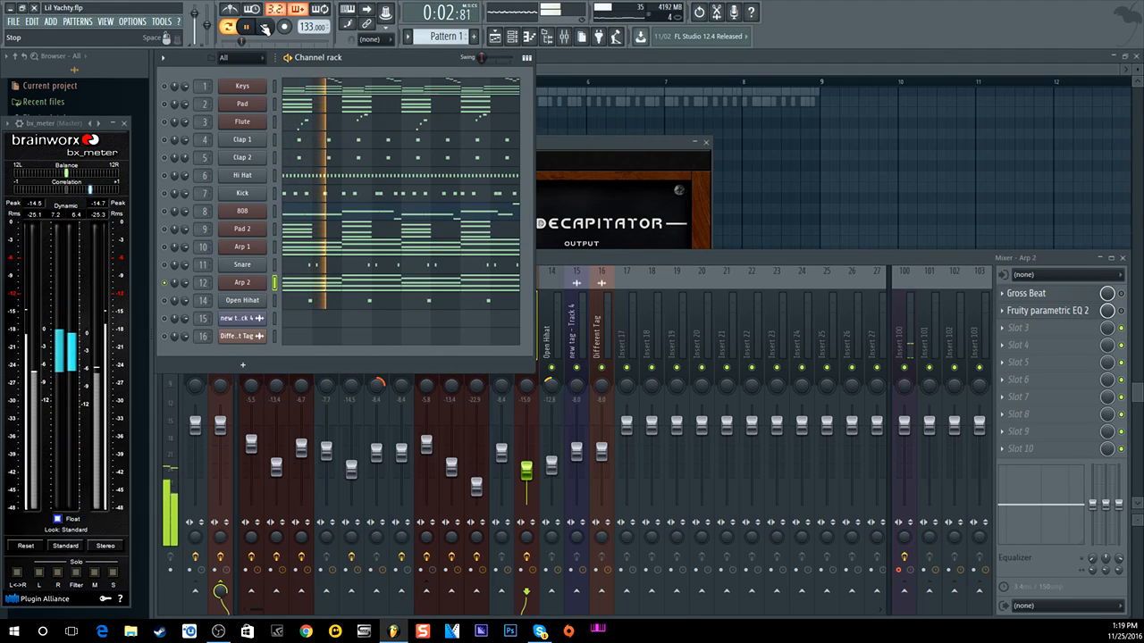
pyautogui.click(265, 27)
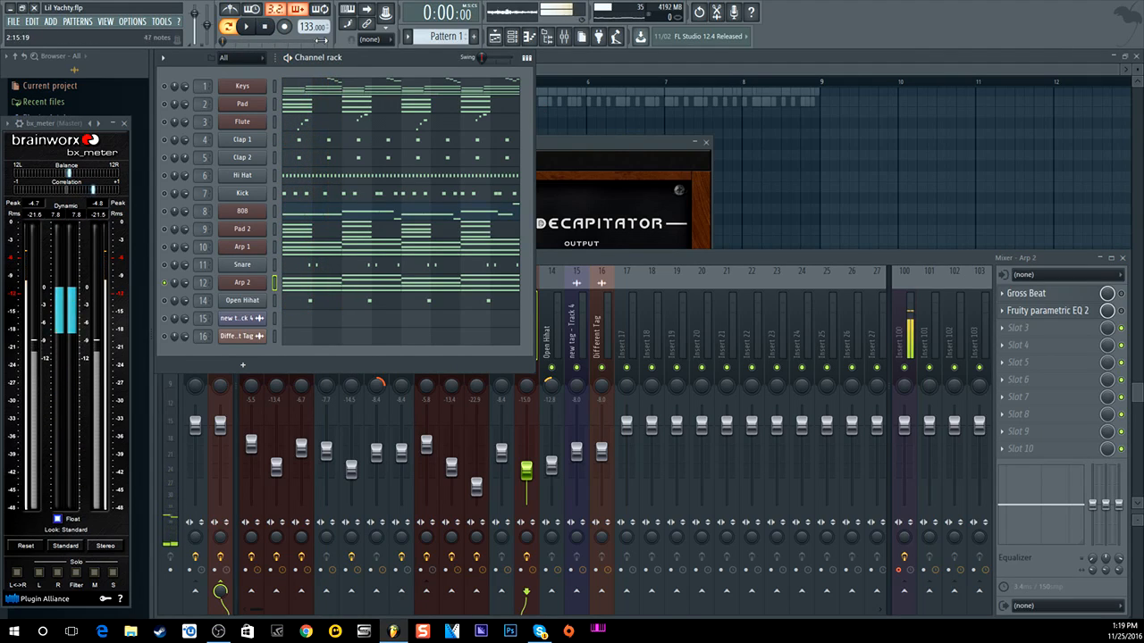
# Play Arp 2 alone again with Gross Beat and Fruity Parametric EQ 2 enabled on its mixer track
pyautogui.click(1124, 306)
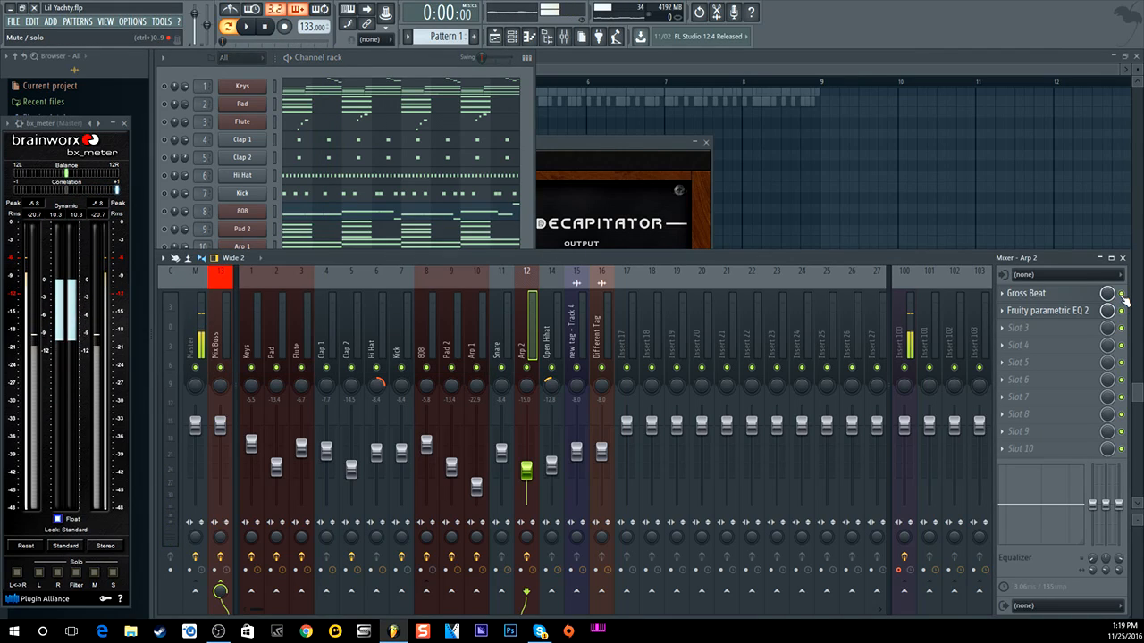
pyautogui.click(386, 56)
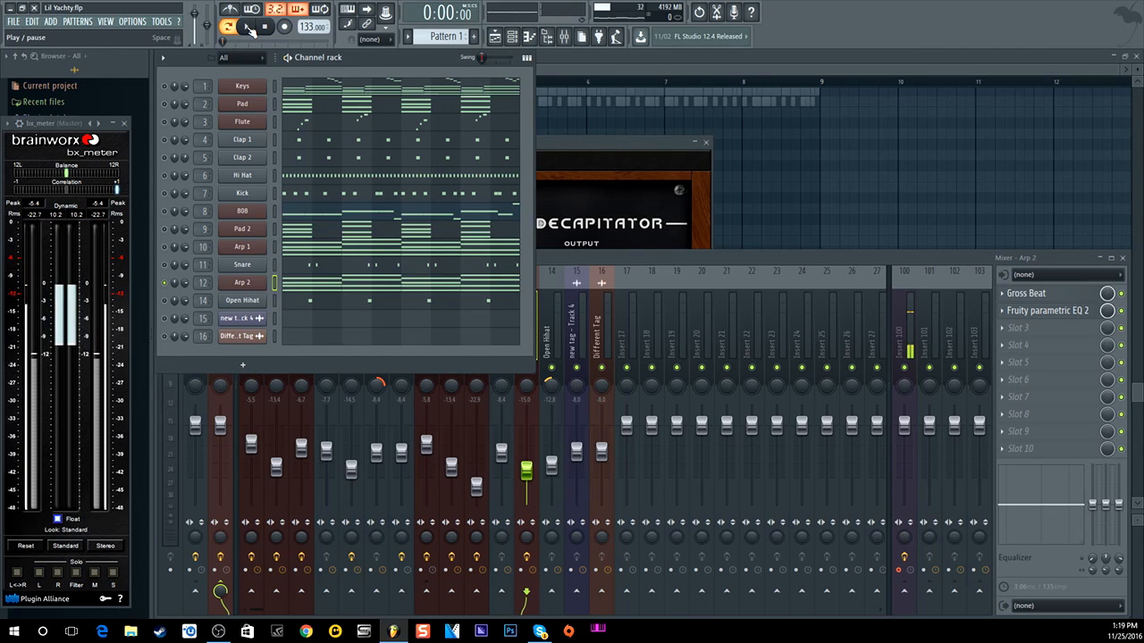
pyautogui.click(249, 28)
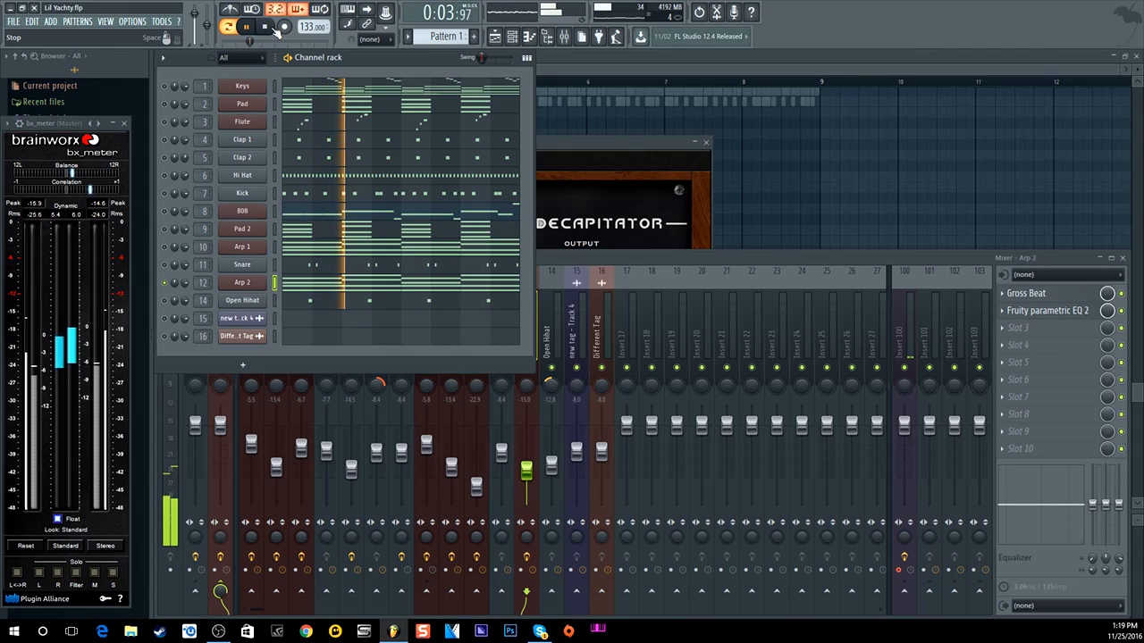
pyautogui.click(266, 28)
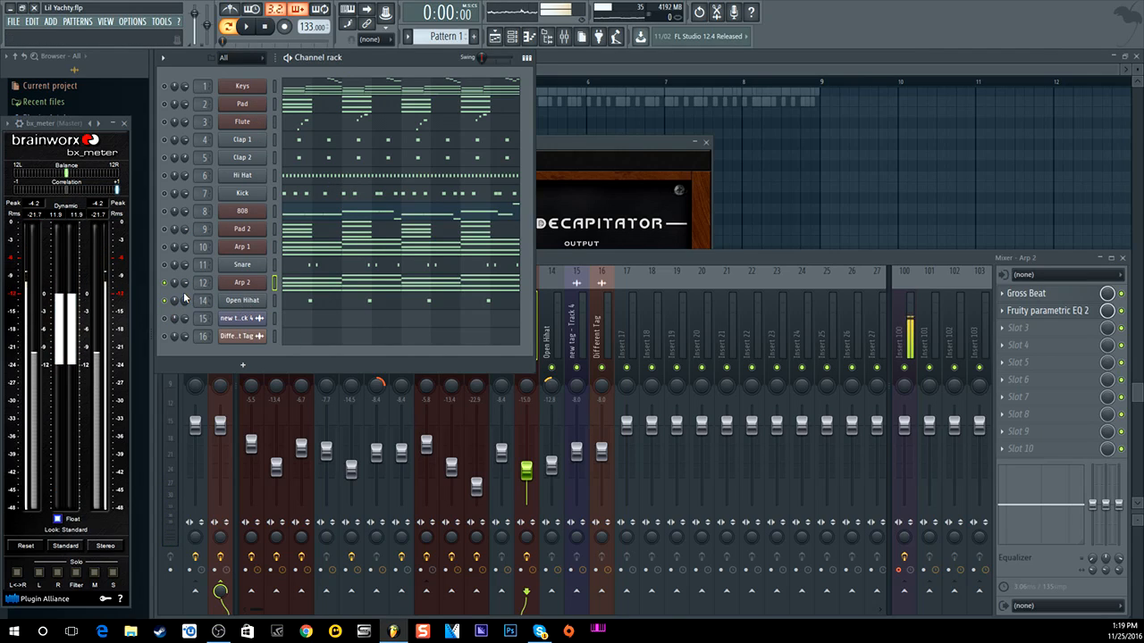
# Examine the Open Hihat (Jolt).wav sample in the Open Hihat channel, and unmute all channels in the rack
pyautogui.click(242, 300)
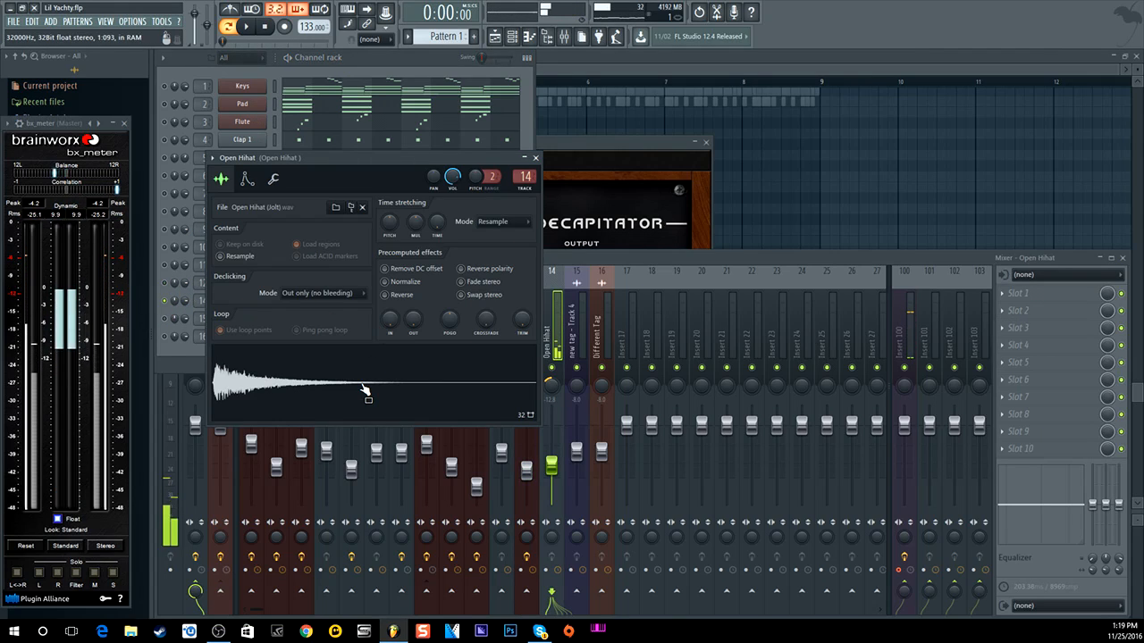
pyautogui.click(536, 157)
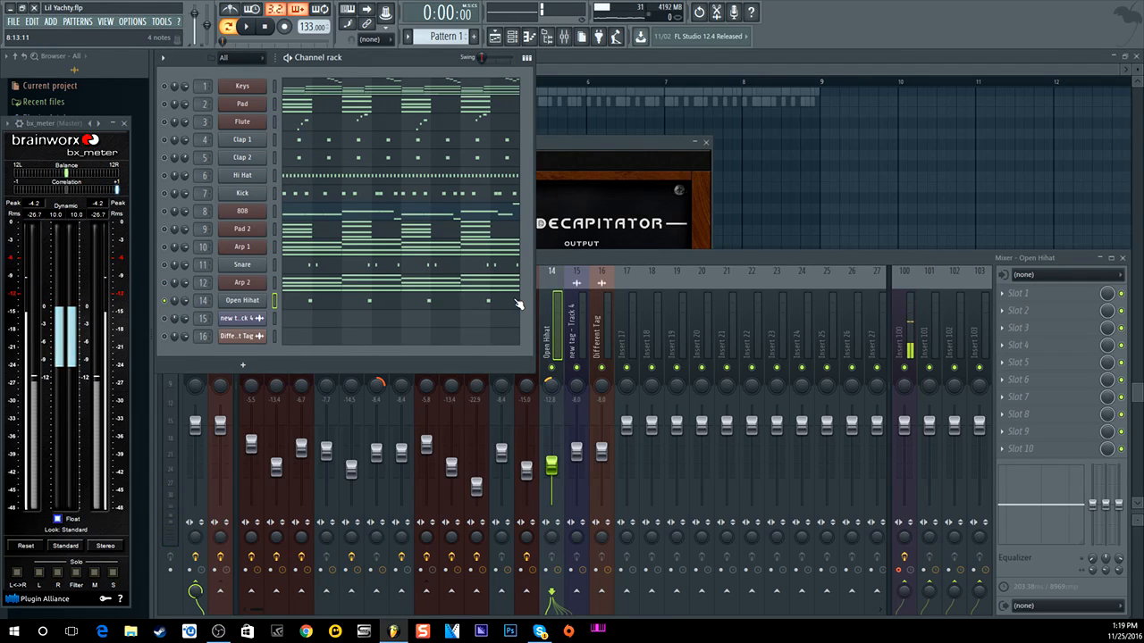
pyautogui.rightClick(164, 87)
pyautogui.click(170, 90)
pyautogui.rightClick(167, 86)
pyautogui.click(174, 89)
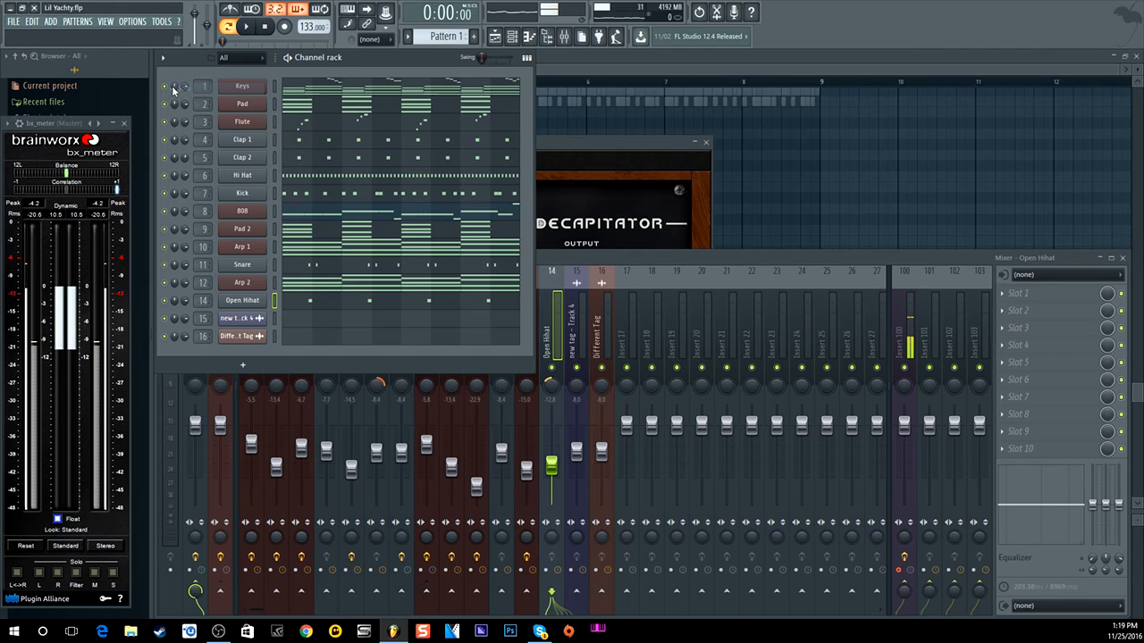
# Show the full playlist arrangement, play the song from bar 33, and stop playback
pyautogui.click(494, 36)
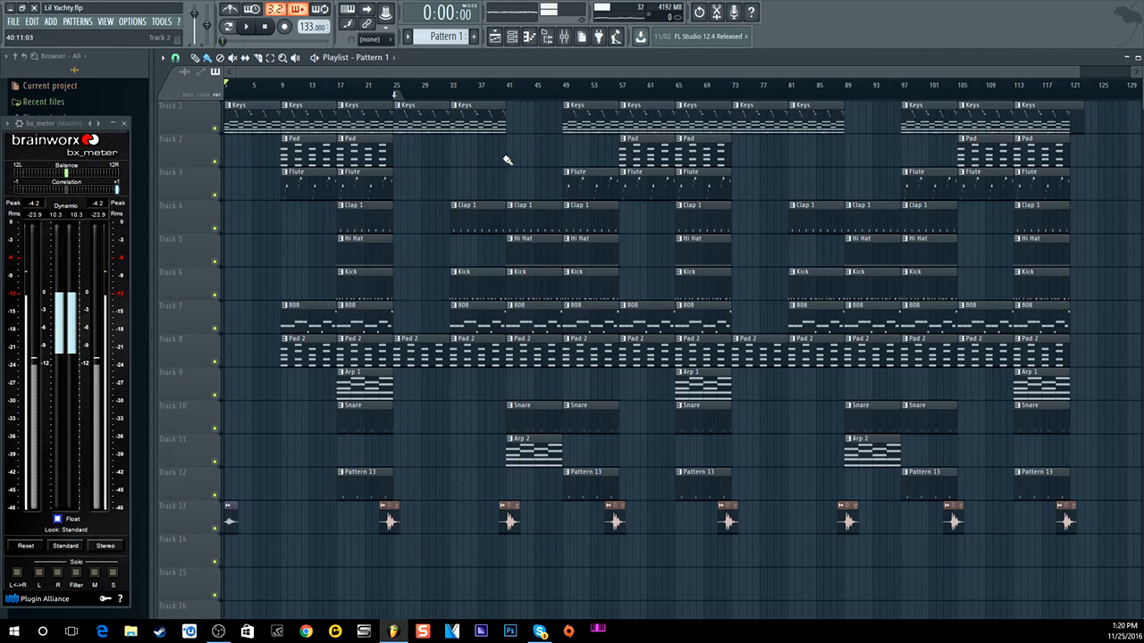
pyautogui.click(454, 89)
pyautogui.click(253, 27)
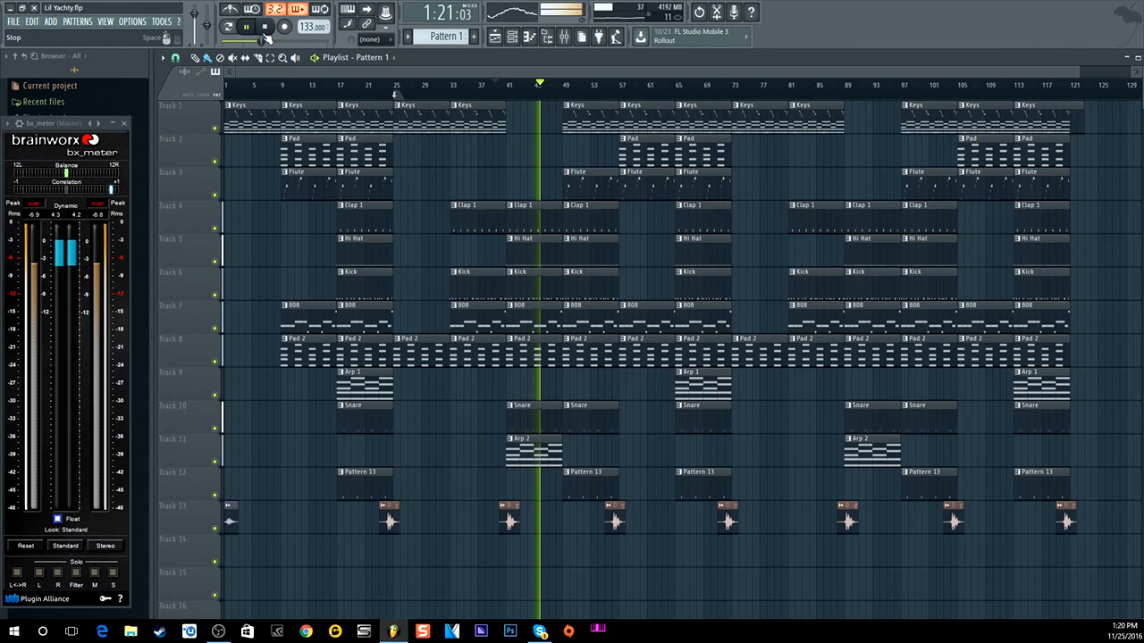
pyautogui.press('space')
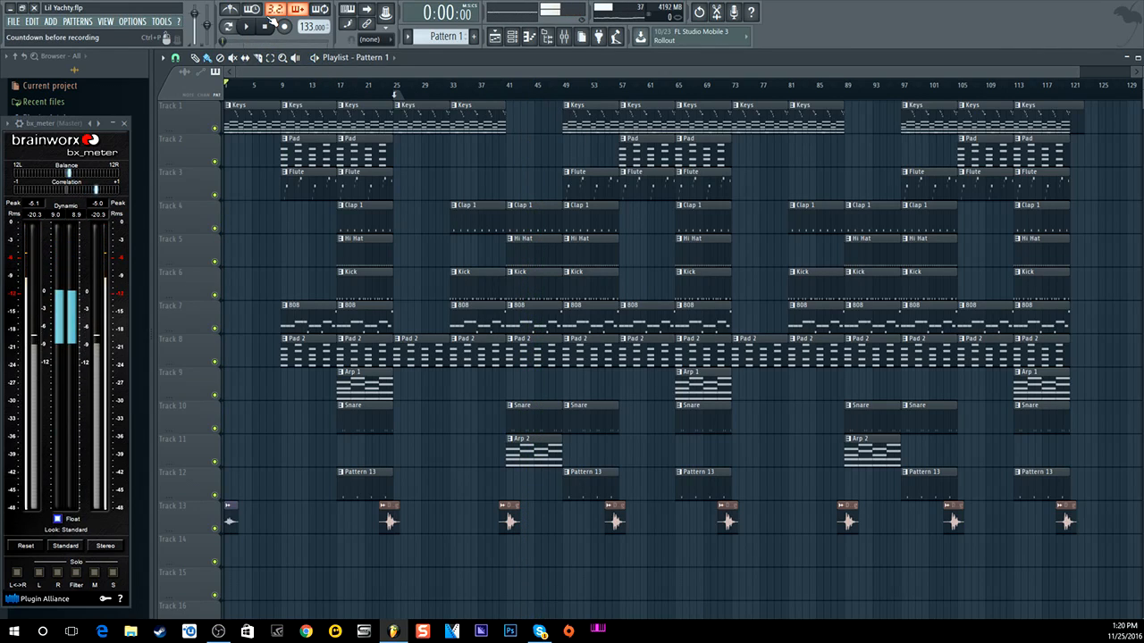
pyautogui.click(276, 11)
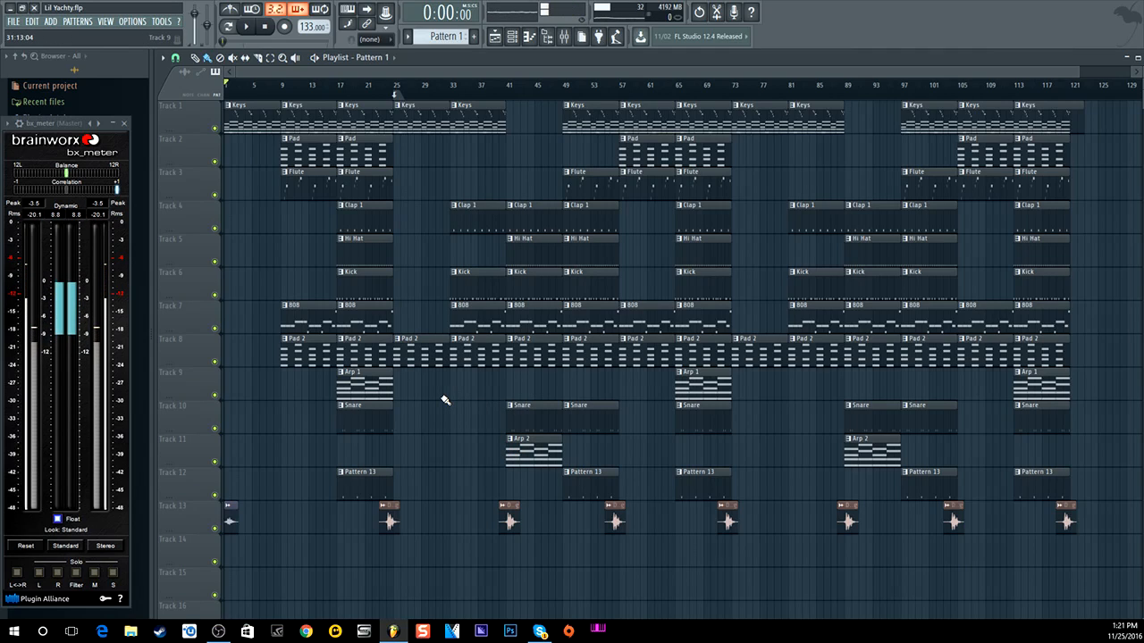
# Move the bx_meter window slightly lower, and bring the channel rack back up over the playlist
pyautogui.moveTo(70, 123); pyautogui.dragTo(71, 134)
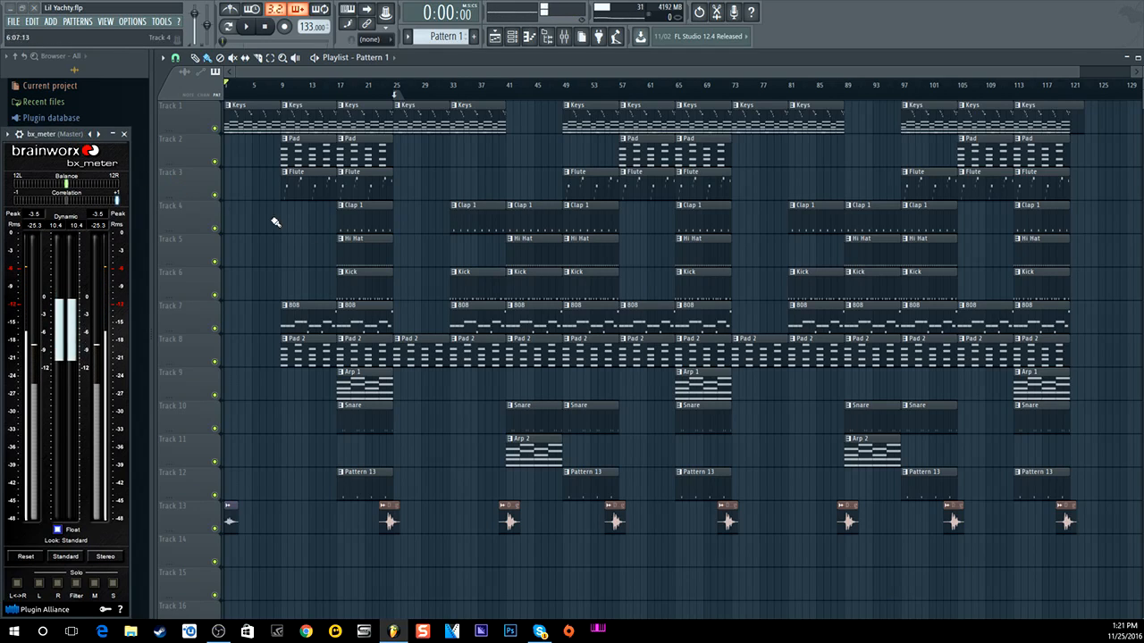
pyautogui.click(522, 39)
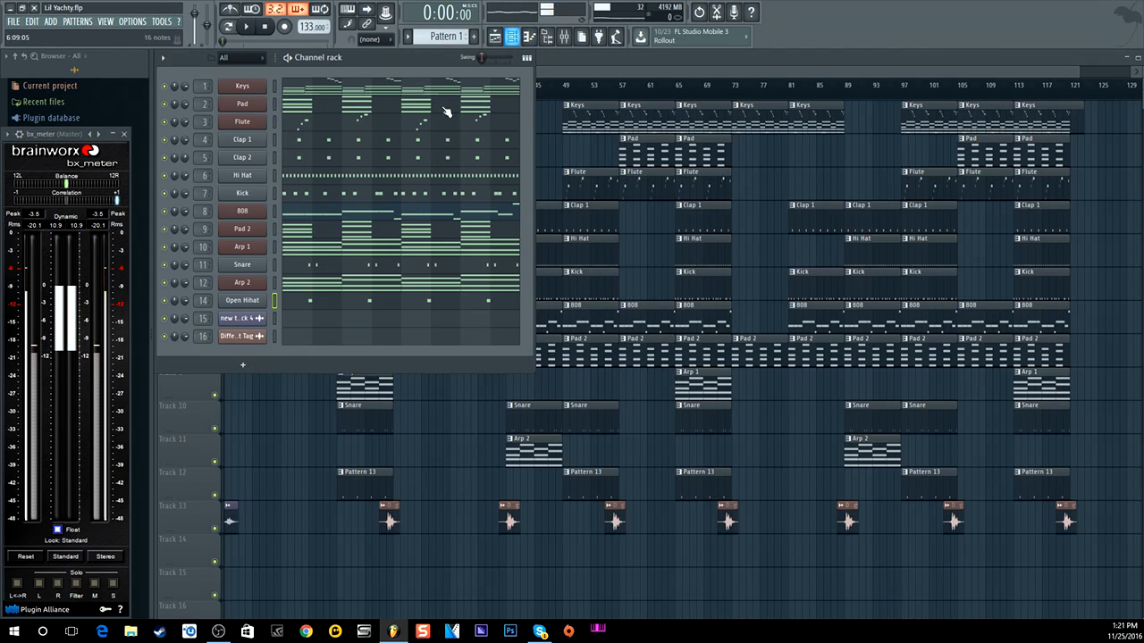